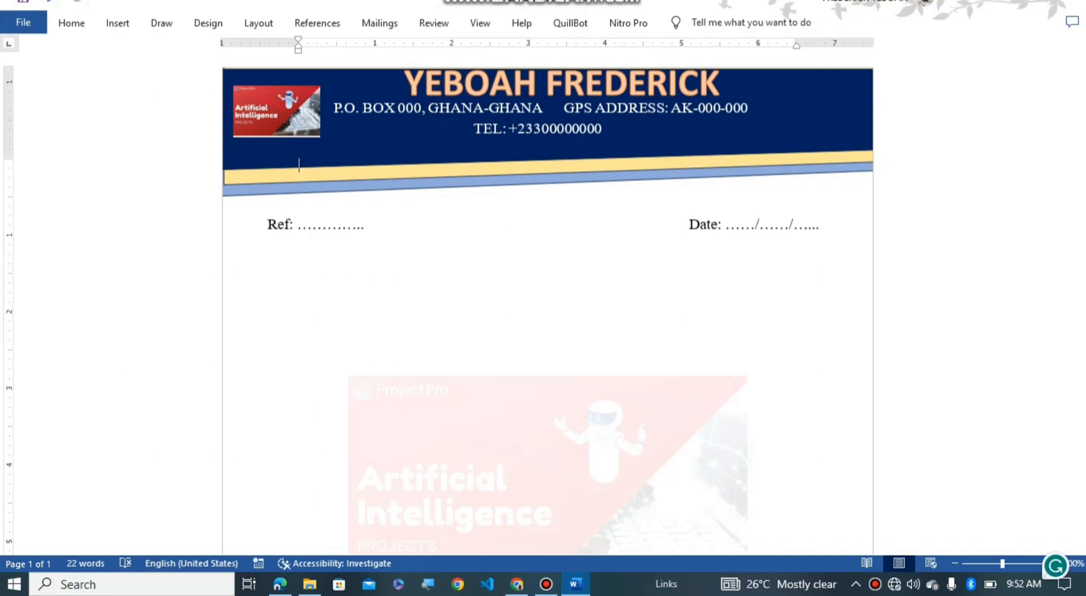
Step: Scroll down and back up through the finished navy-and-stripe letterhead to review it
{"action": "scroll", "coordinate": [547, 303], "scroll_direction": "down", "scroll_amount": 6}
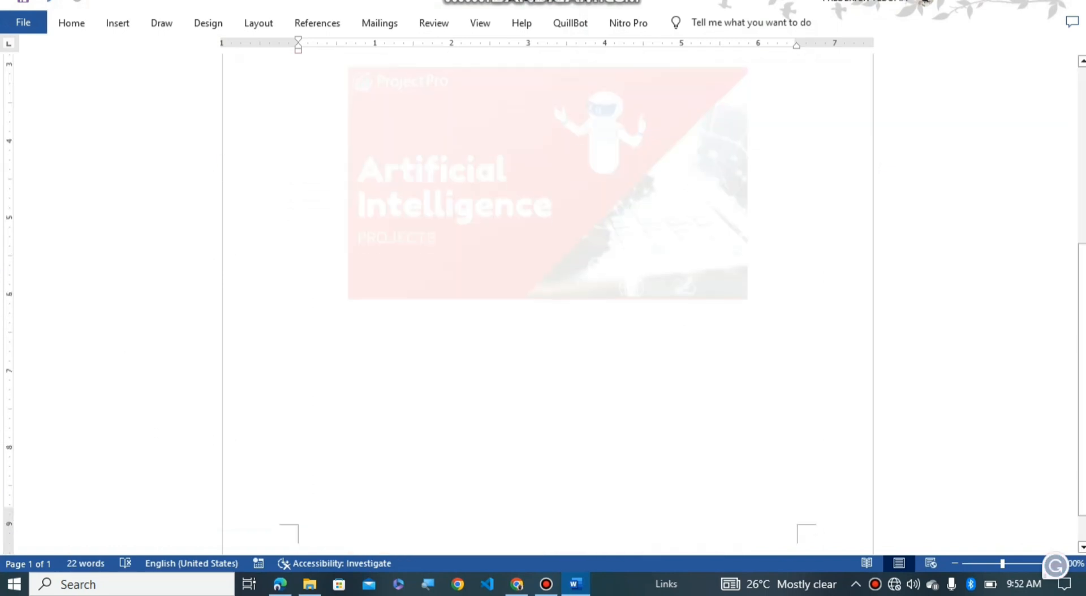
{"action": "scroll", "coordinate": [547, 304], "scroll_direction": "up", "scroll_amount": 6}
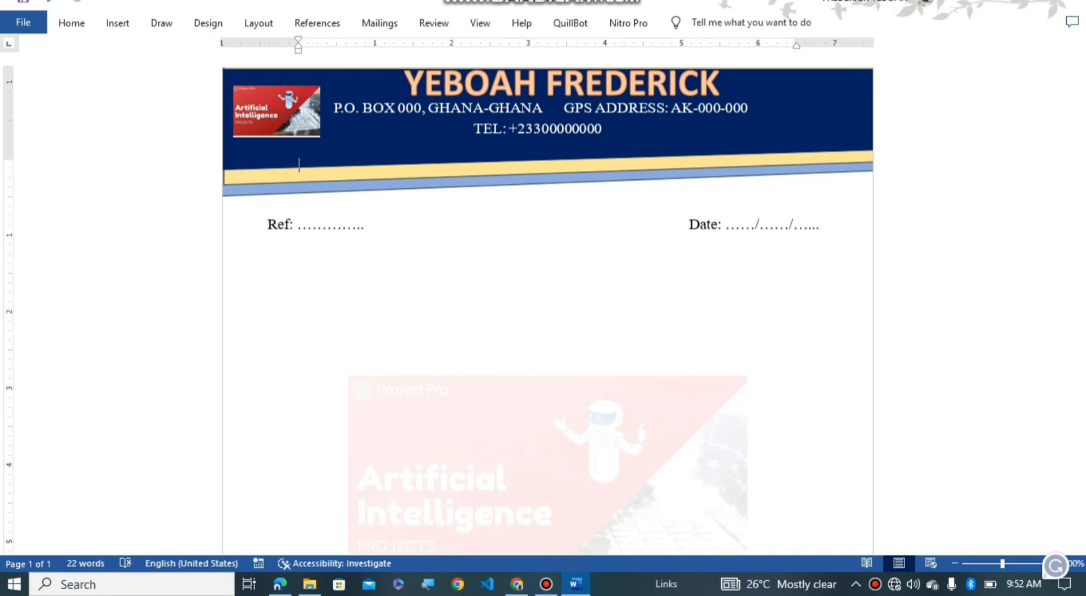
{"action": "scroll", "coordinate": [298, 164], "scroll_direction": "down", "scroll_amount": 5}
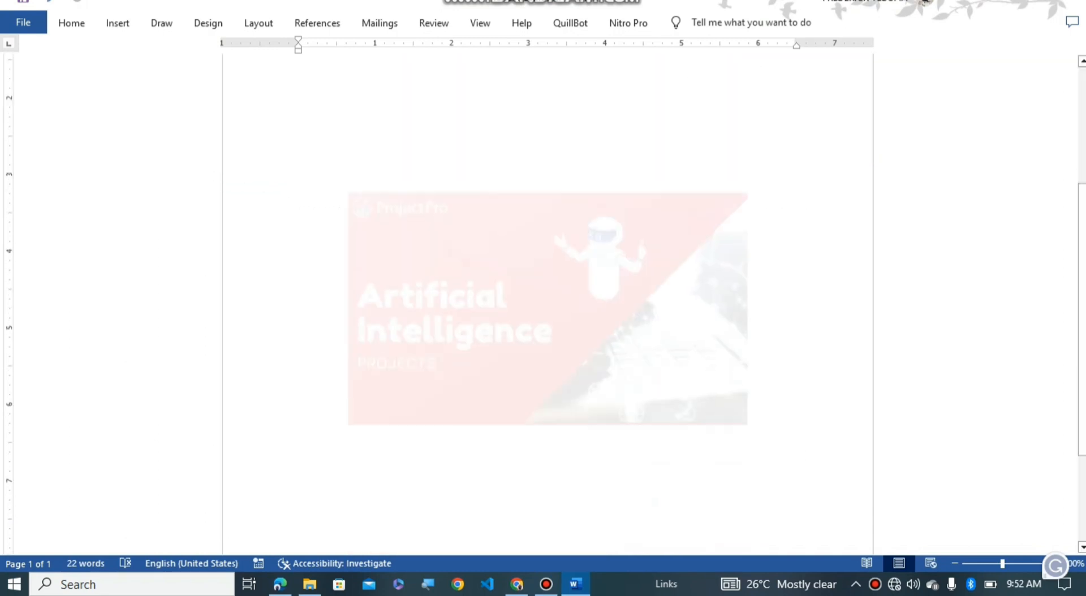
{"action": "scroll", "coordinate": [298, 165], "scroll_direction": "up", "scroll_amount": 5}
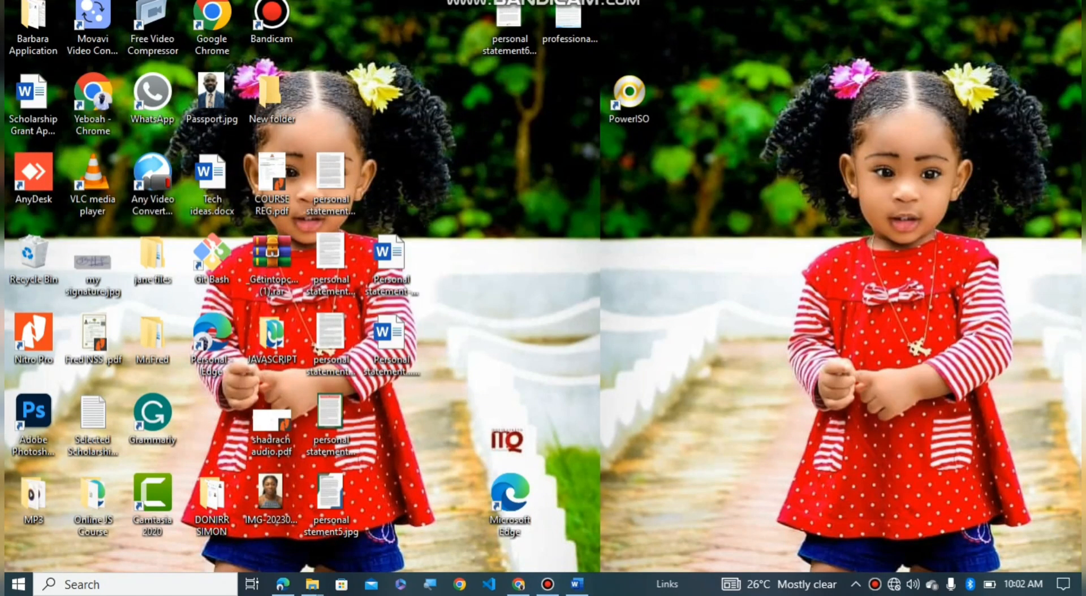
Step: Restore the letterhead from the taskbar and create a new blank document with Ctrl+N
{"action": "left_click", "coordinate": [577, 583]}
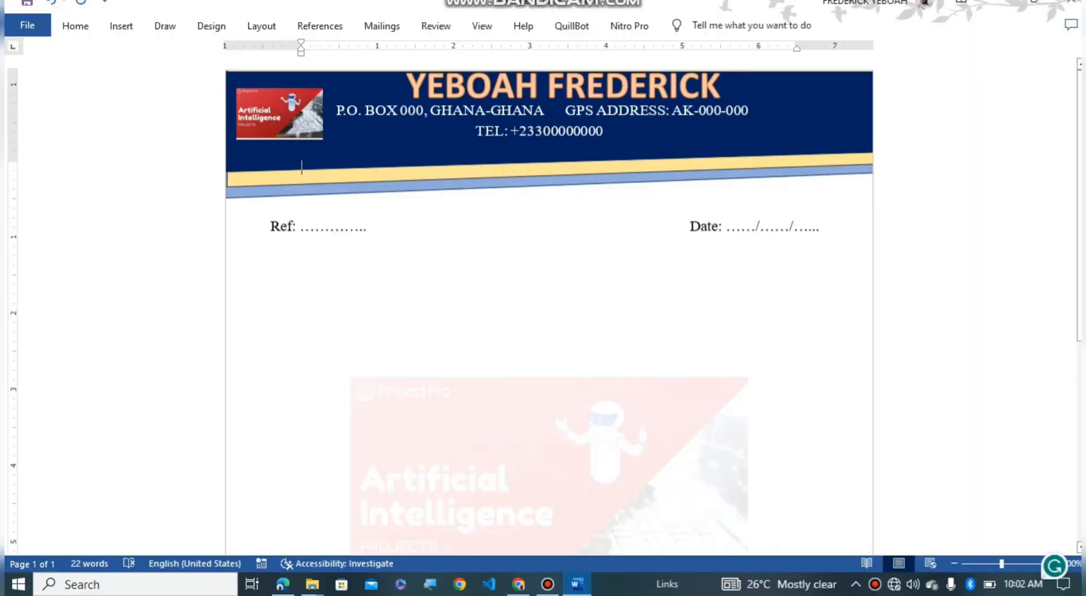
{"action": "key", "text": "ctrl+n"}
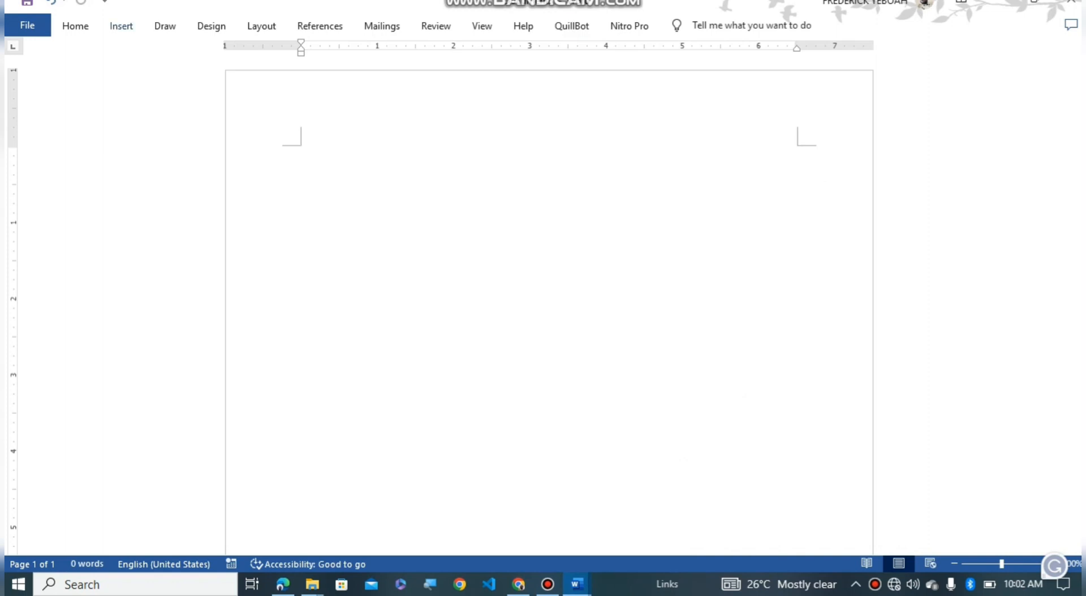
{"action": "left_click", "coordinate": [121, 26]}
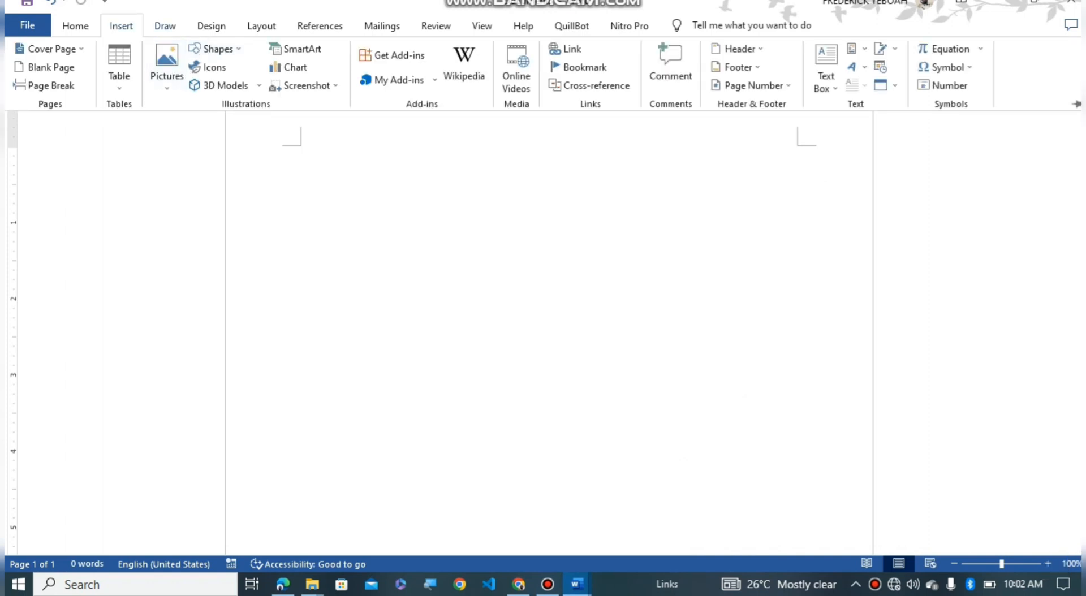
Step: Draw a Flowchart: Manual Input shape as a wide band across the top of the page
{"action": "left_click", "coordinate": [215, 49]}
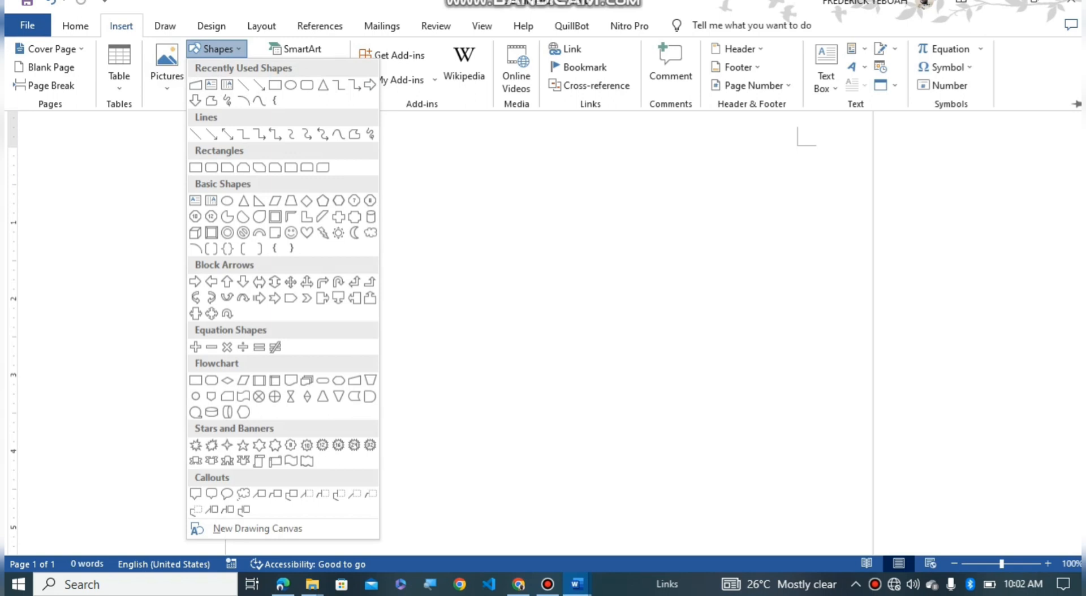
{"action": "left_click", "coordinate": [354, 379]}
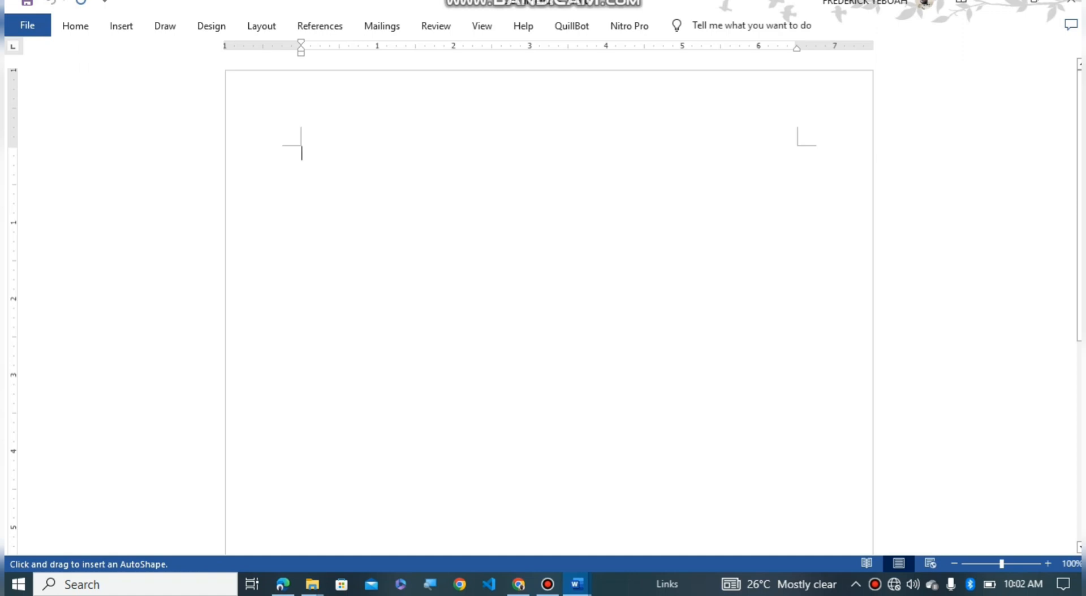
{"action": "mouse_move", "coordinate": [226, 115]}
{"action": "left_mouse_down"}
{"action": "mouse_move", "coordinate": [495, 150]}
{"action": "mouse_move", "coordinate": [623, 208]}
{"action": "mouse_move", "coordinate": [919, 199]}
{"action": "mouse_move", "coordinate": [872, 204]}
{"action": "left_mouse_up"}
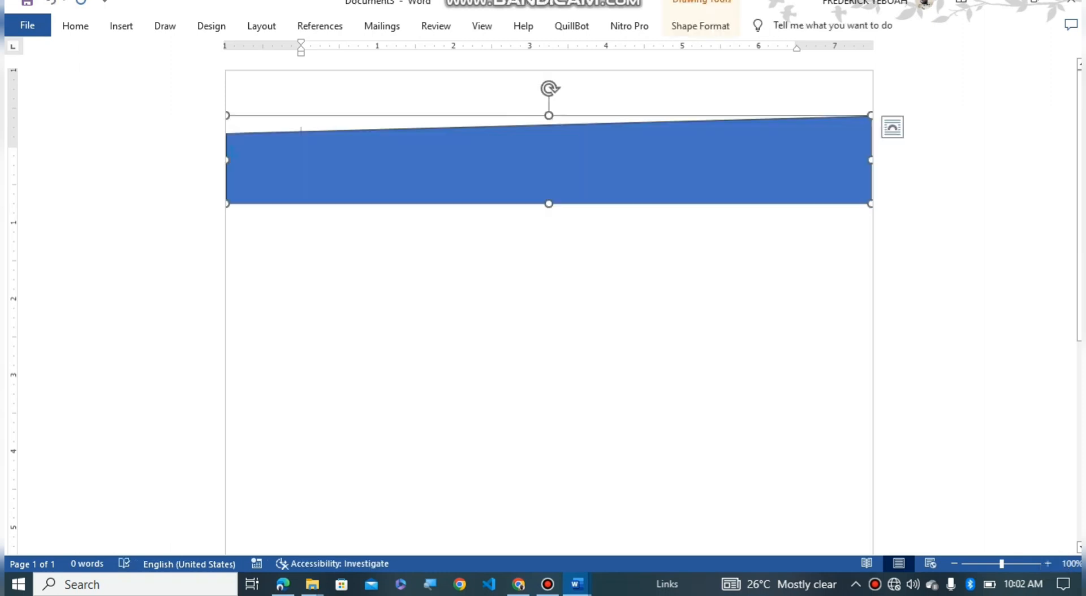
Step: Rotate the band 180° so its slant runs along the bottom, then move it flush to the page top
{"action": "mouse_move", "coordinate": [586, 158]}
{"action": "left_mouse_down"}
{"action": "mouse_move", "coordinate": [586, 130]}
{"action": "mouse_move", "coordinate": [586, 159]}
{"action": "left_mouse_up"}
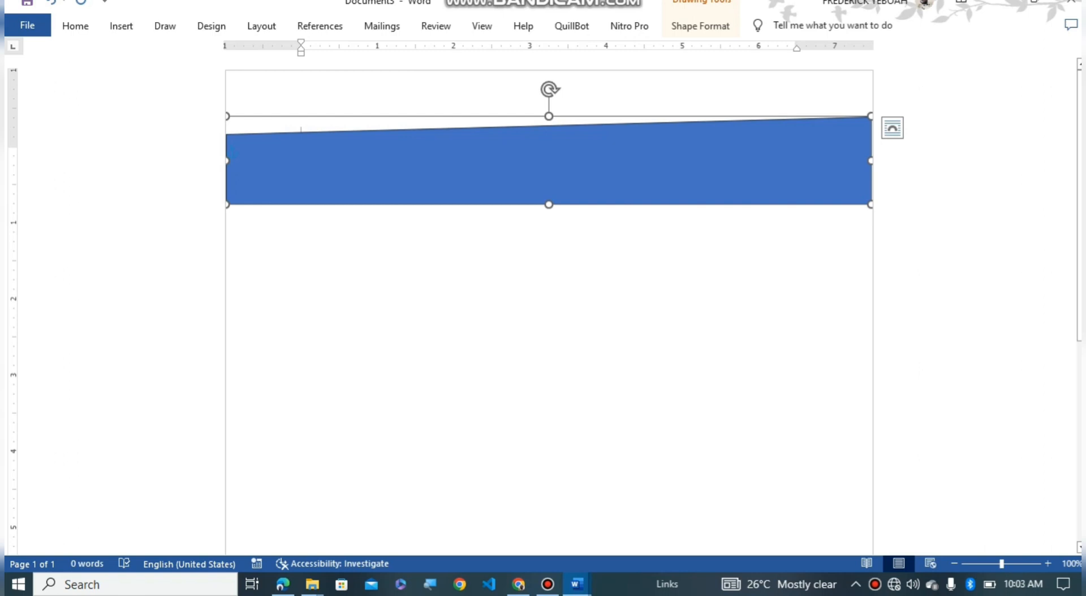
{"action": "left_click_drag", "start_coordinate": [550, 89], "coordinate": [548, 220]}
{"action": "left_click_drag", "start_coordinate": [549, 168], "coordinate": [549, 121]}
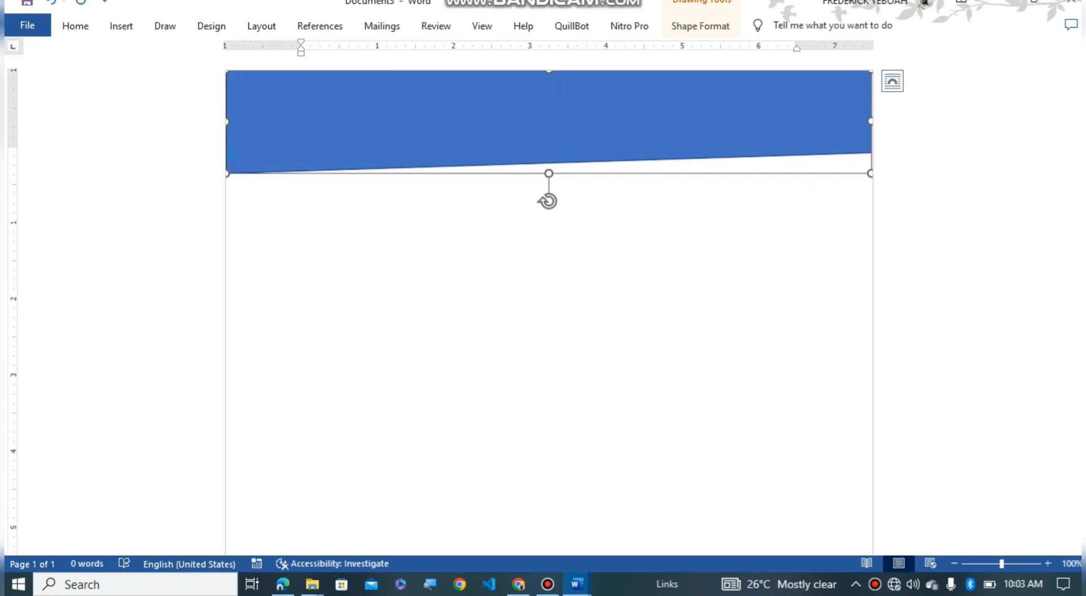
Step: Duplicate the blue band twice and stagger the two copies below the original
{"action": "key", "text": "ctrl+v"}
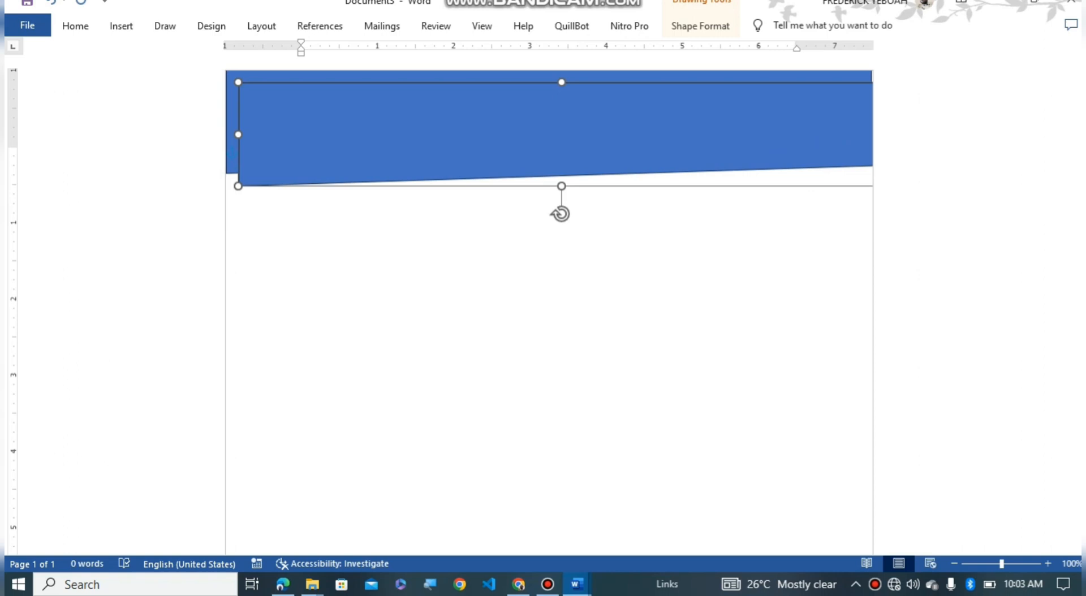
{"action": "key", "text": "ctrl+v"}
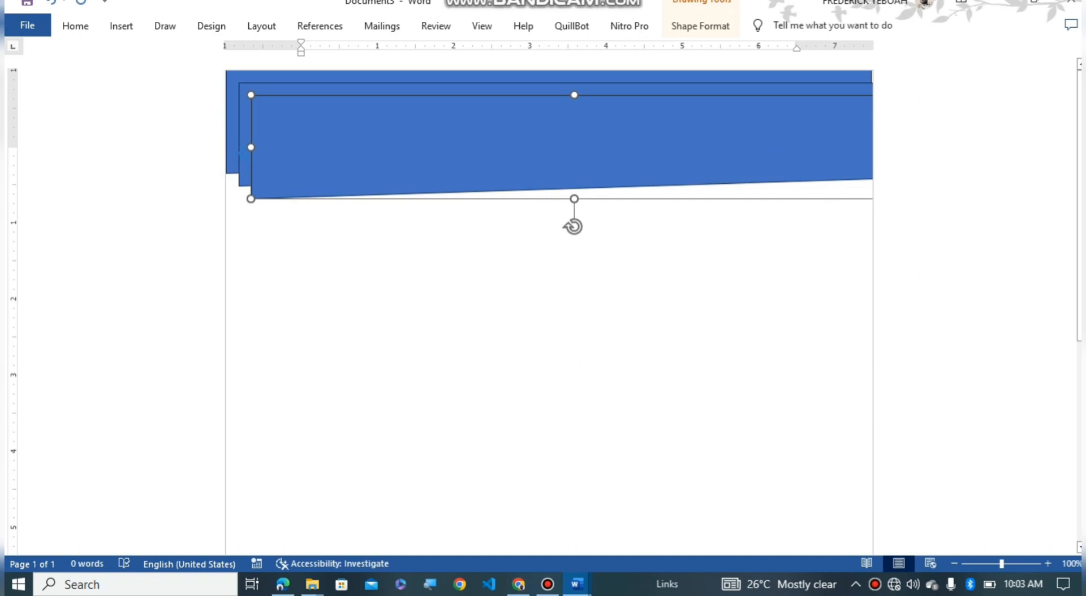
{"action": "left_click_drag", "start_coordinate": [283, 153], "coordinate": [302, 348]}
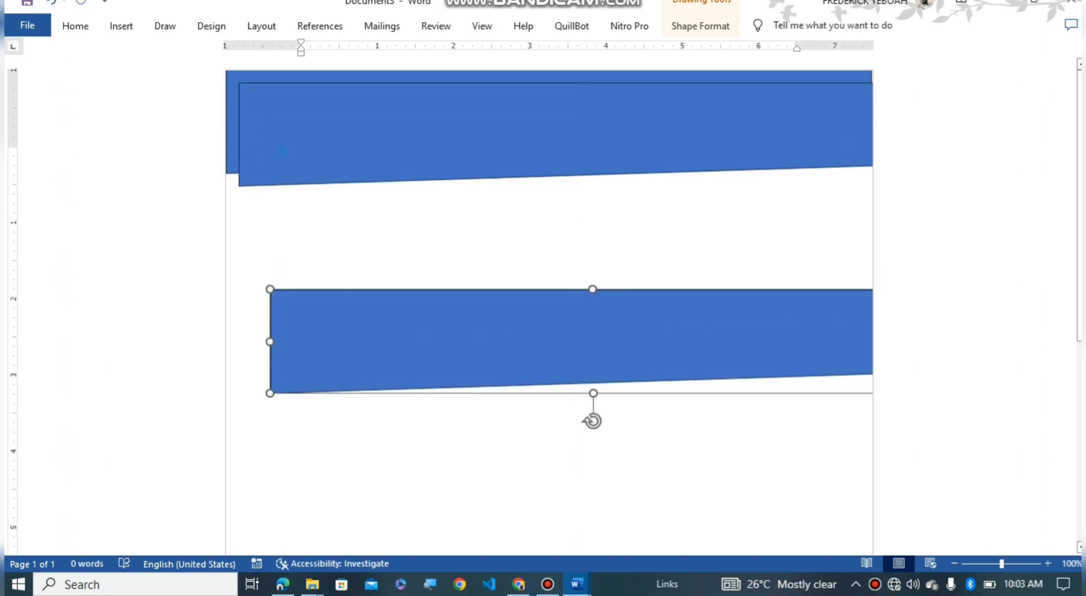
{"action": "left_click_drag", "start_coordinate": [282, 141], "coordinate": [289, 252]}
{"action": "left_click", "coordinate": [283, 152]}
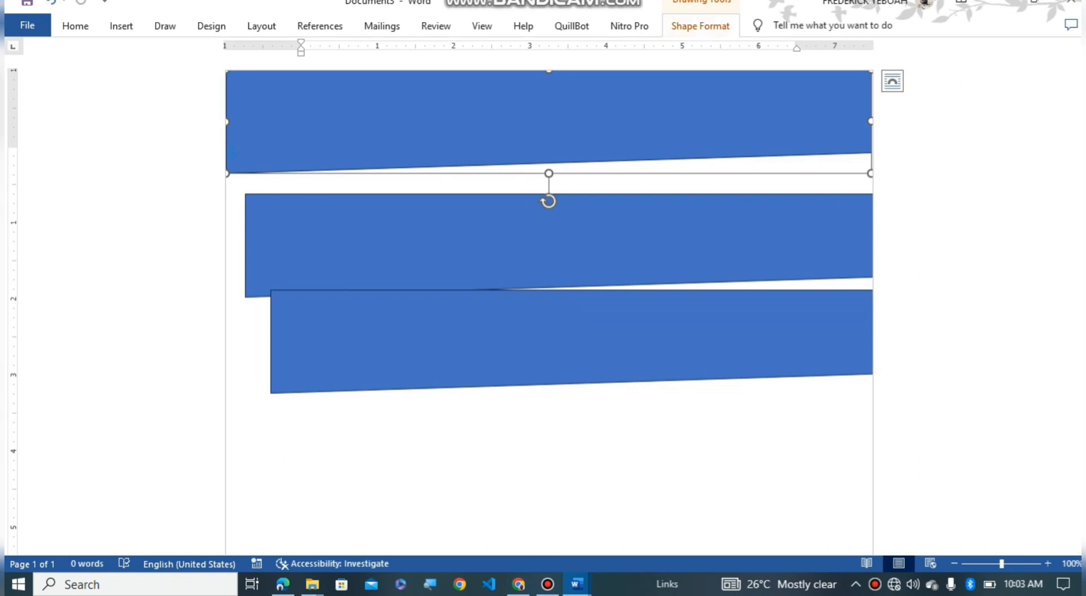
{"action": "scroll", "coordinate": [548, 311], "scroll_direction": "down", "scroll_amount": 1}
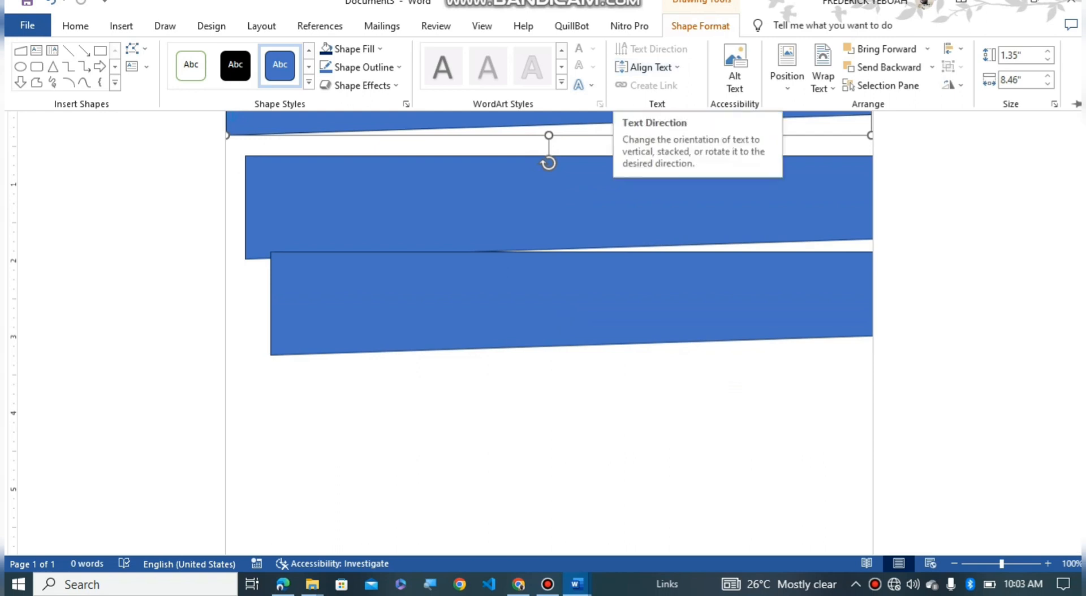
Step: Fill the top band with Blue, Accent 1, Lighter 60%
{"action": "left_click", "coordinate": [354, 49]}
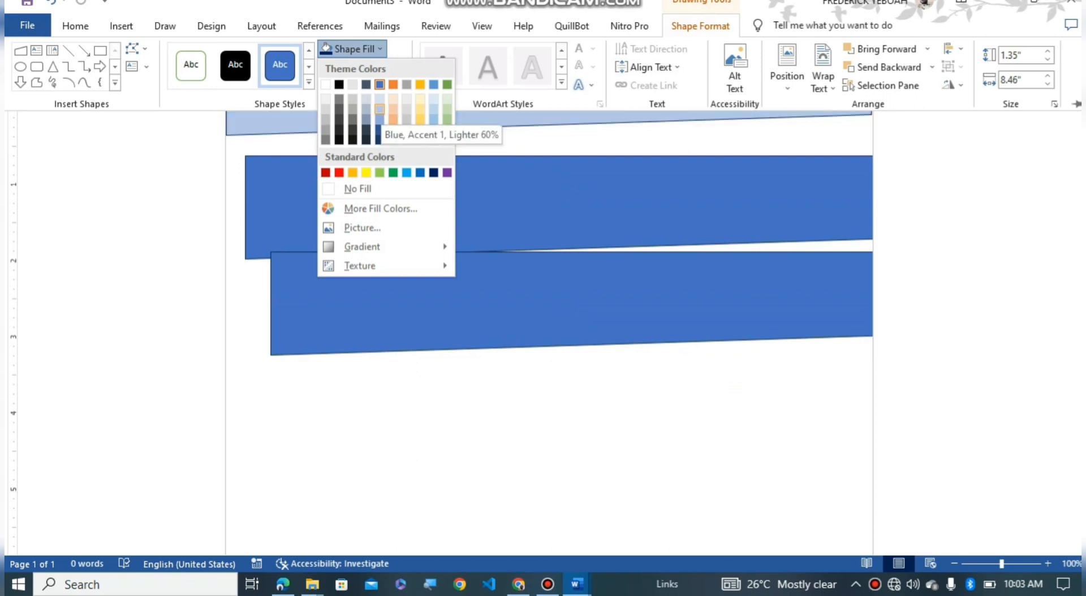
{"action": "left_click", "coordinate": [379, 109]}
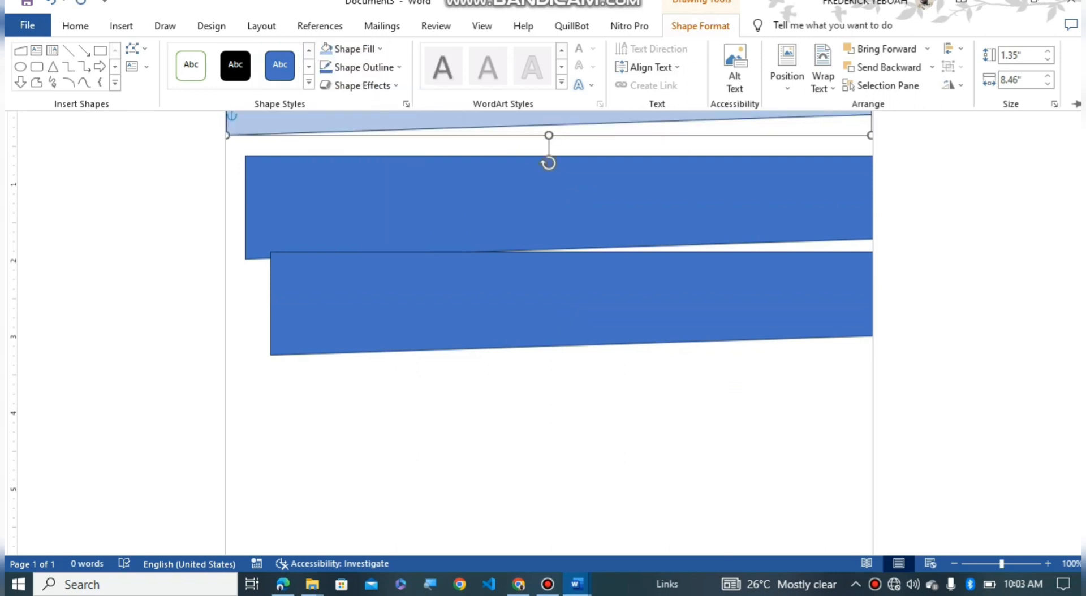
{"action": "scroll", "coordinate": [549, 332], "scroll_direction": "up", "scroll_amount": 1}
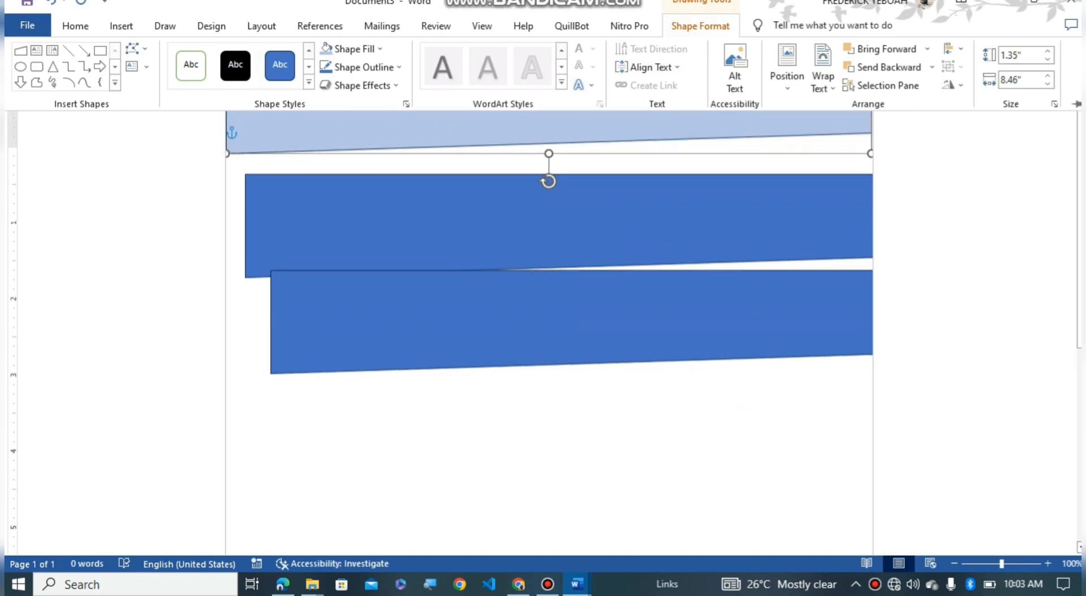
{"action": "left_click", "coordinate": [555, 243]}
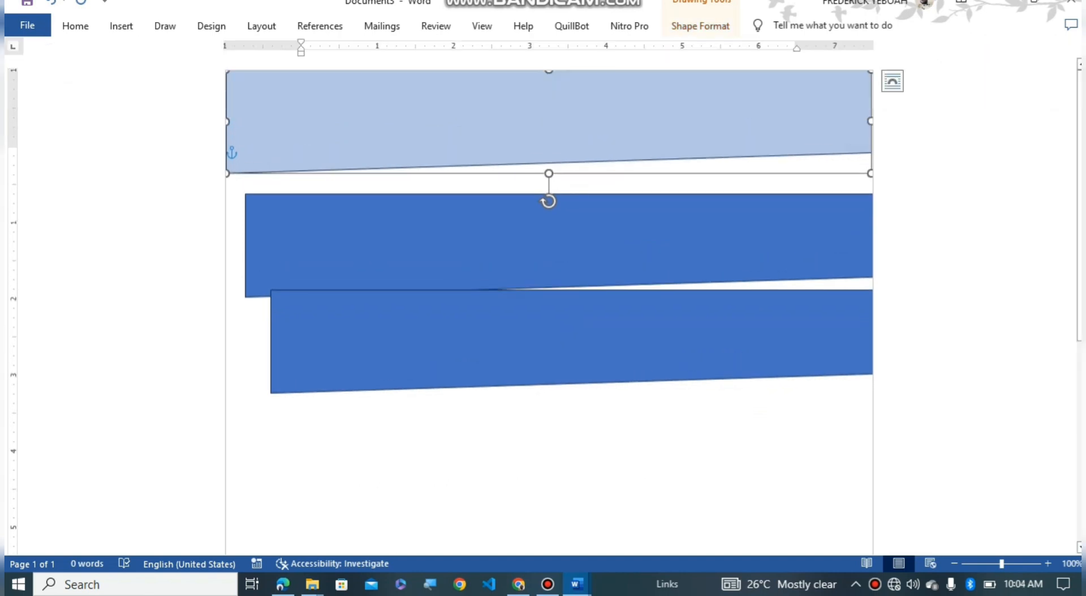
{"action": "left_click", "coordinate": [555, 243]}
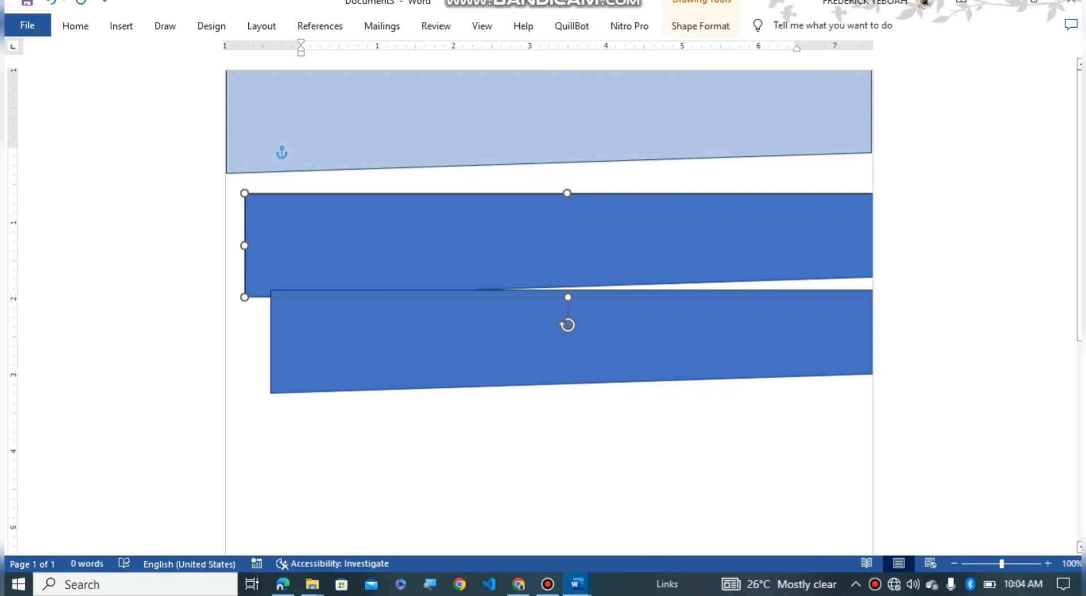
Step: Move the dark-blue band over the light-blue one and adjust both heights so a slanted light-blue strip shows beneath
{"action": "left_click_drag", "start_coordinate": [554, 243], "coordinate": [537, 120]}
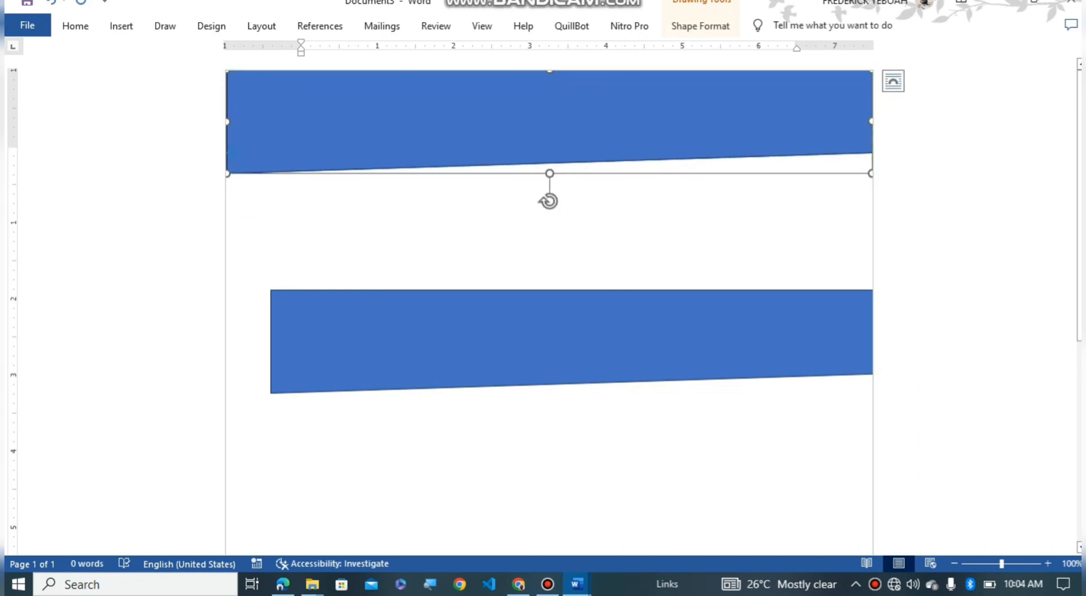
{"action": "left_click_drag", "start_coordinate": [549, 173], "coordinate": [549, 153]}
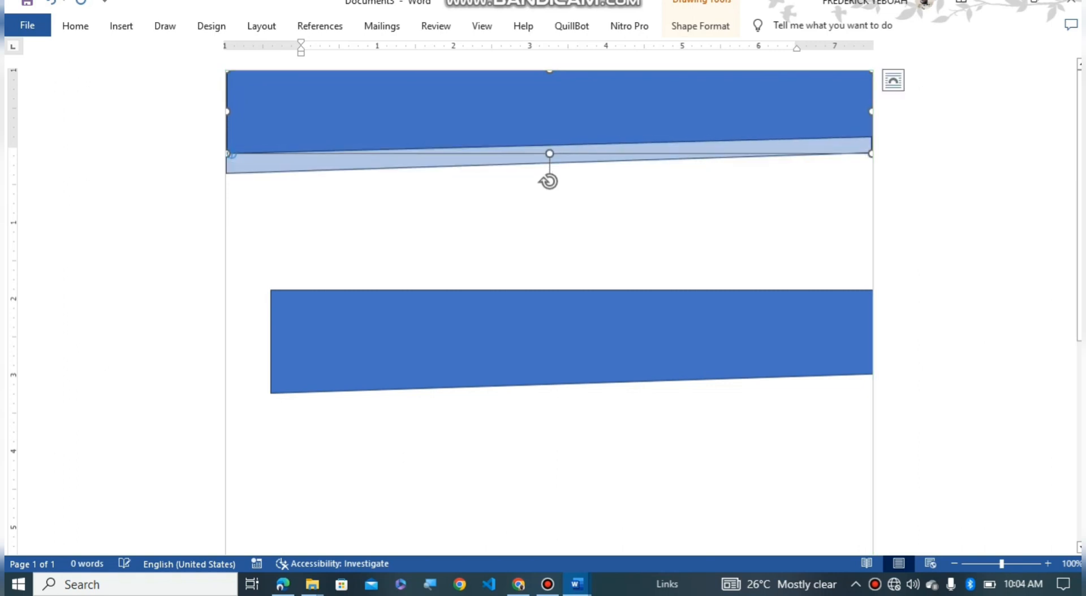
{"action": "left_click", "coordinate": [541, 157]}
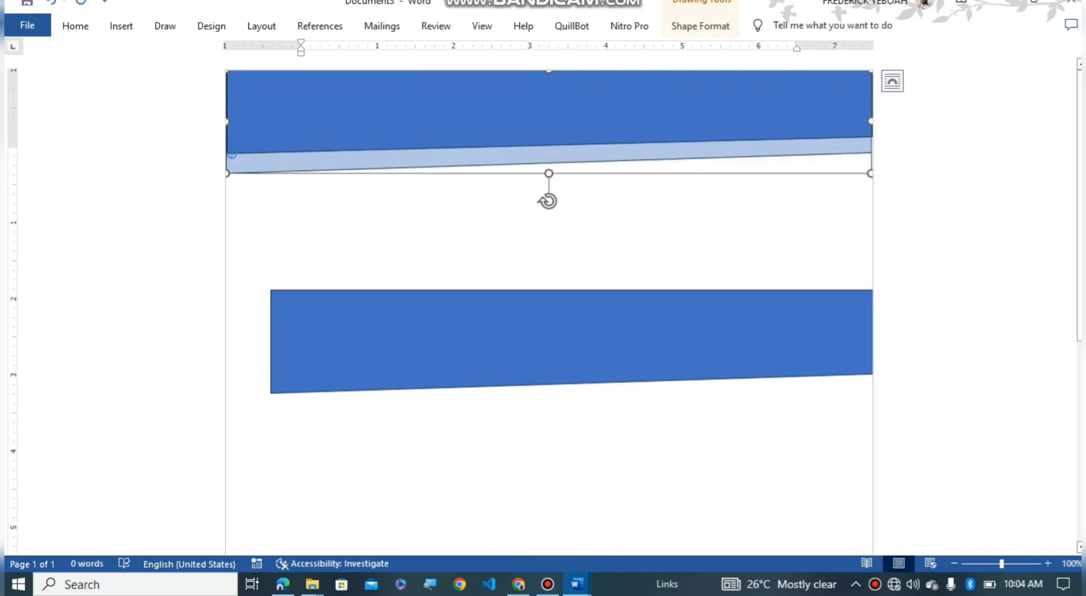
{"action": "left_click_drag", "start_coordinate": [550, 173], "coordinate": [549, 189]}
{"action": "left_click", "coordinate": [544, 127]}
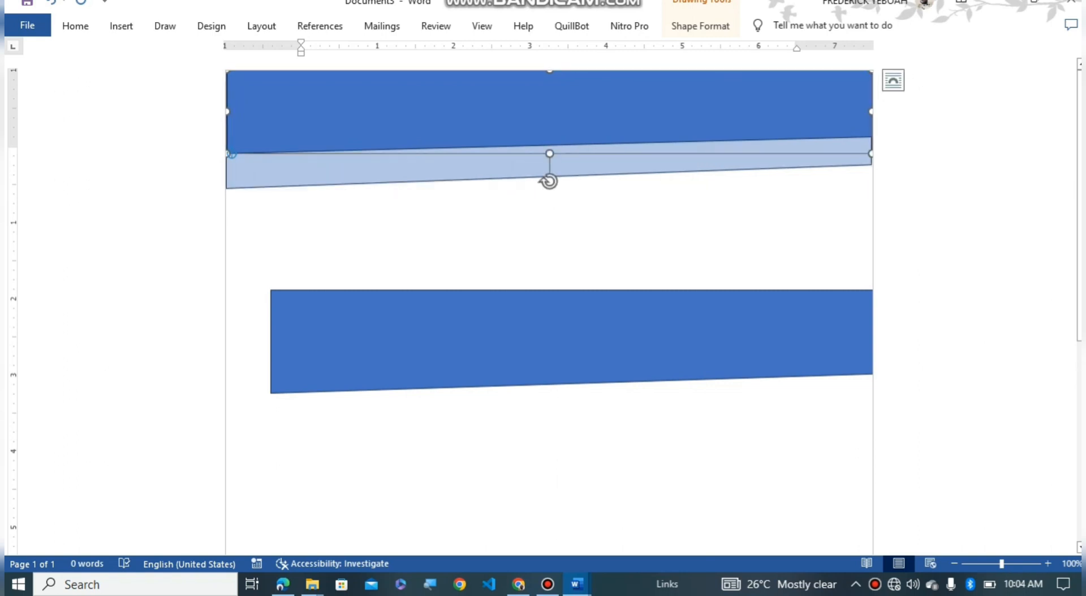
{"action": "left_click_drag", "start_coordinate": [549, 154], "coordinate": [549, 167]}
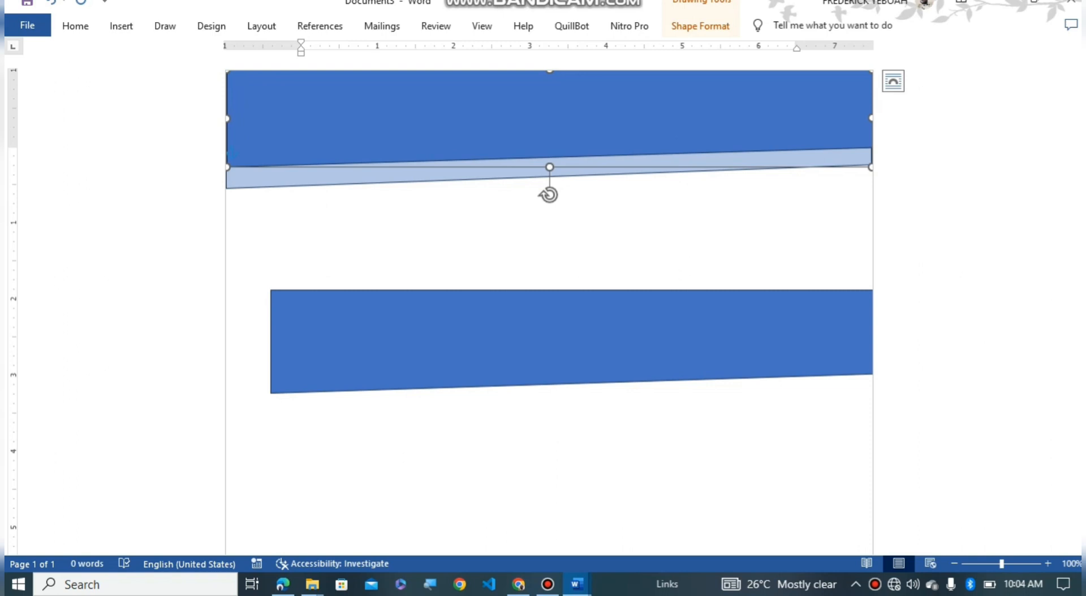
Step: Fill the top band with light gold and collapse the ribbon with Ctrl+F1
{"action": "left_click", "coordinate": [700, 26]}
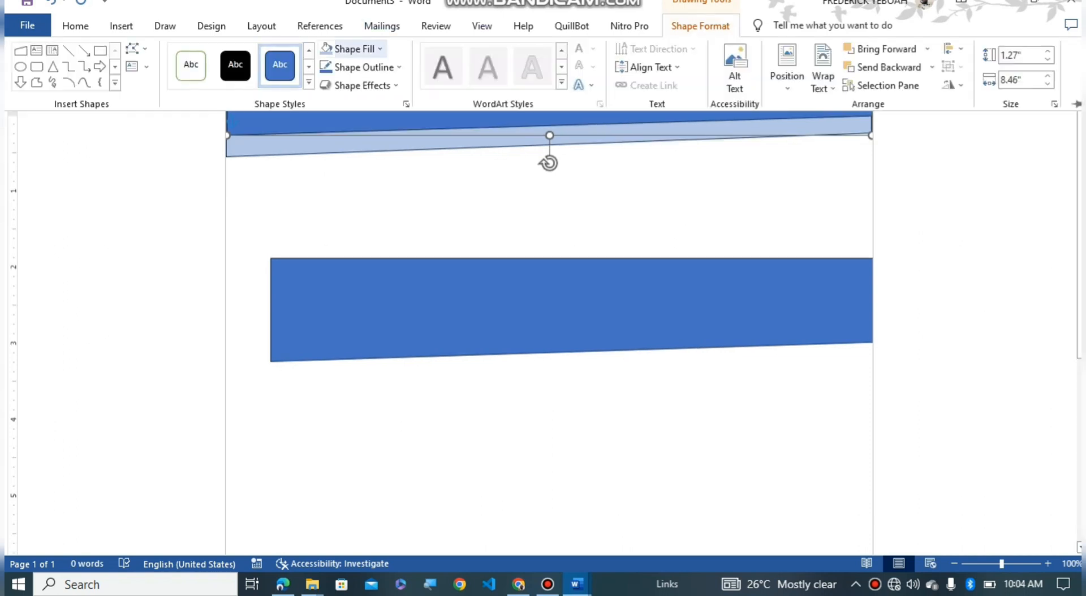
{"action": "left_click", "coordinate": [351, 48]}
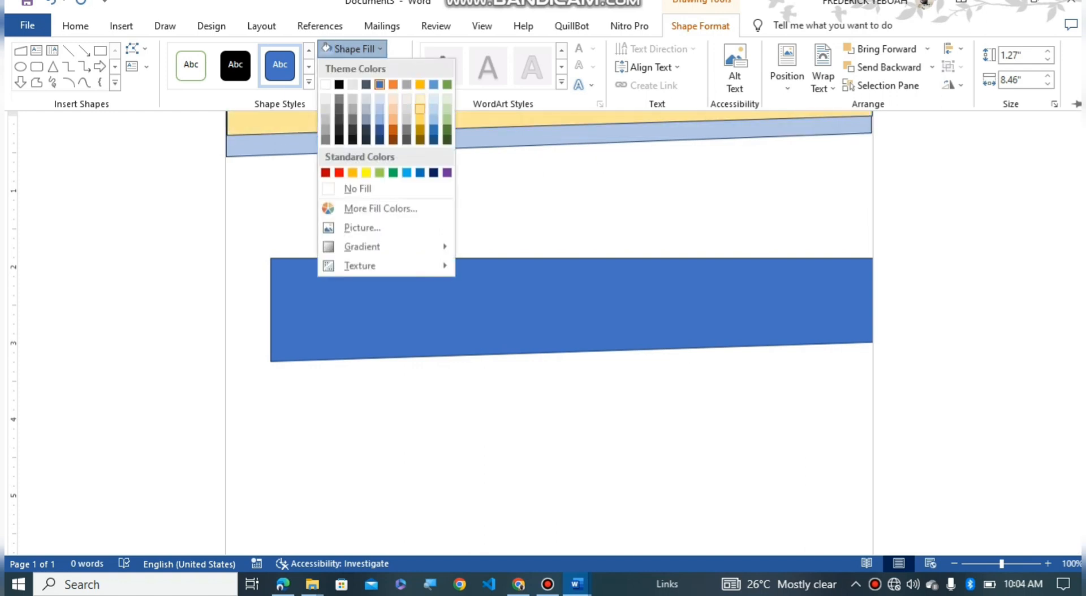
{"action": "left_click", "coordinate": [420, 109]}
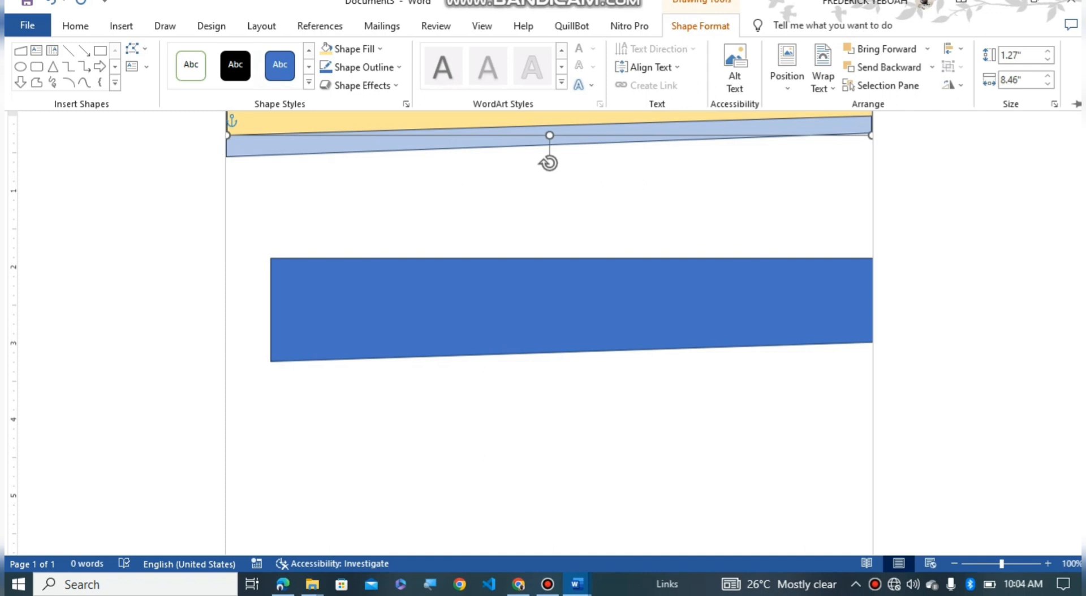
{"action": "key", "text": "ctrl+F1"}
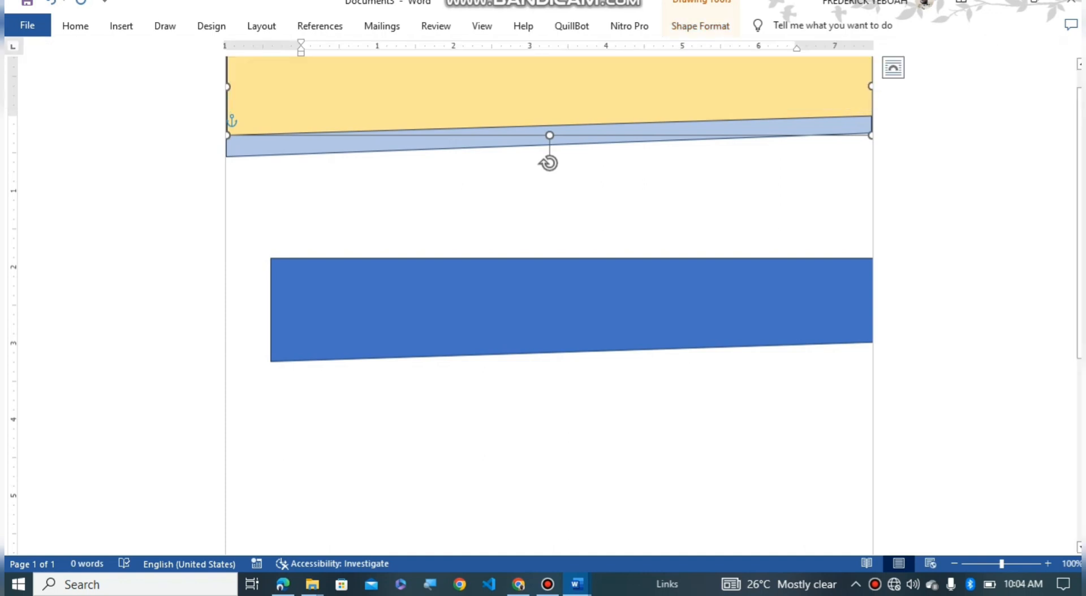
{"action": "left_click", "coordinate": [571, 307]}
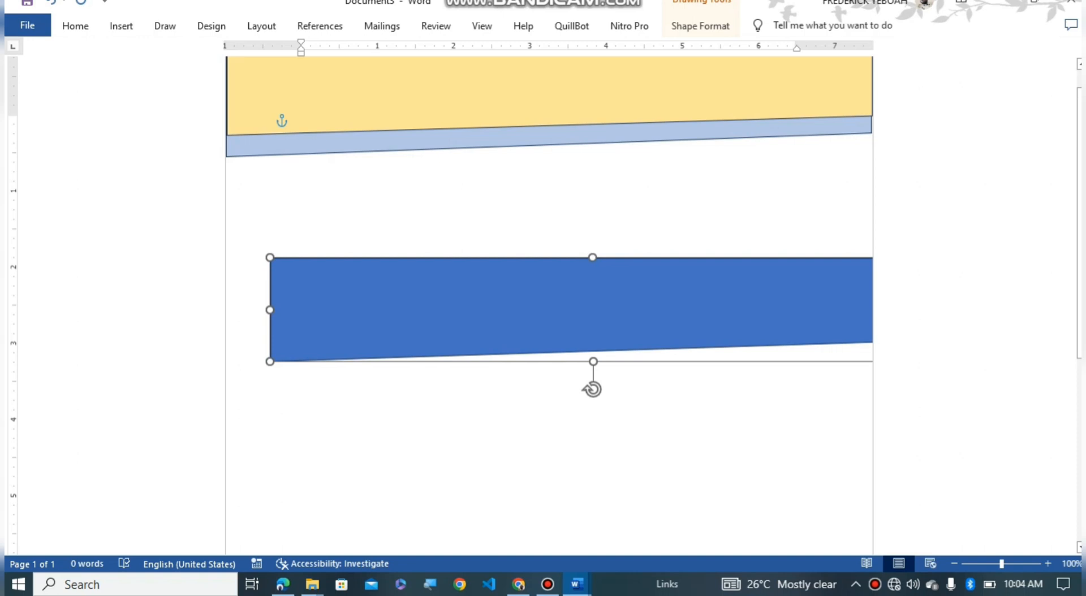
Step: Shorten the blue shape and move it up over the yellow header band
{"action": "left_click_drag", "start_coordinate": [593, 361], "coordinate": [592, 336]}
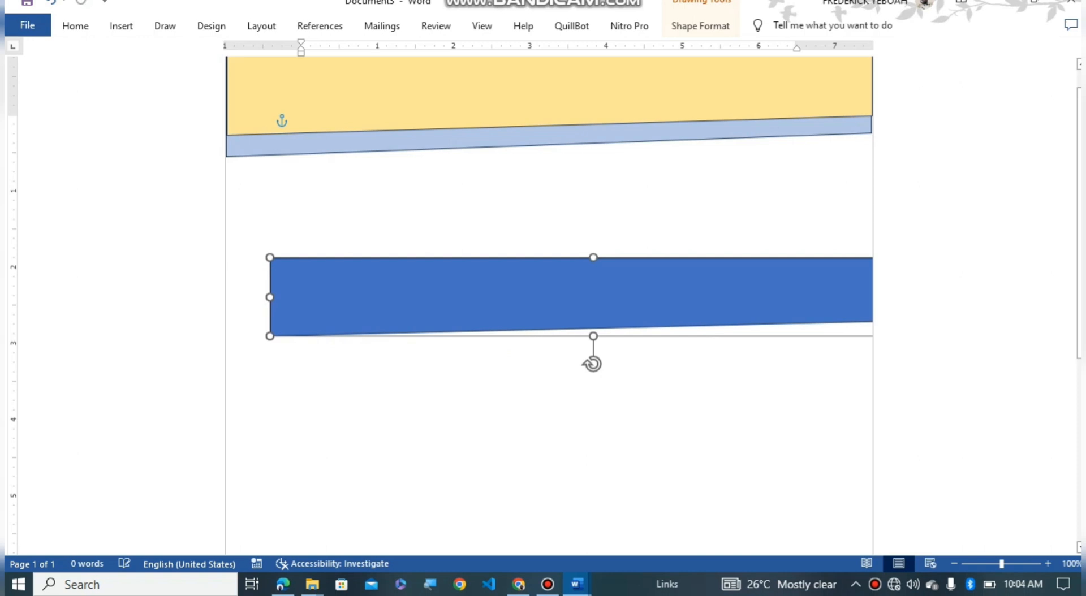
{"action": "left_click_drag", "start_coordinate": [571, 297], "coordinate": [528, 79]}
{"action": "key", "text": "Up"}
{"action": "key", "text": "Up"}
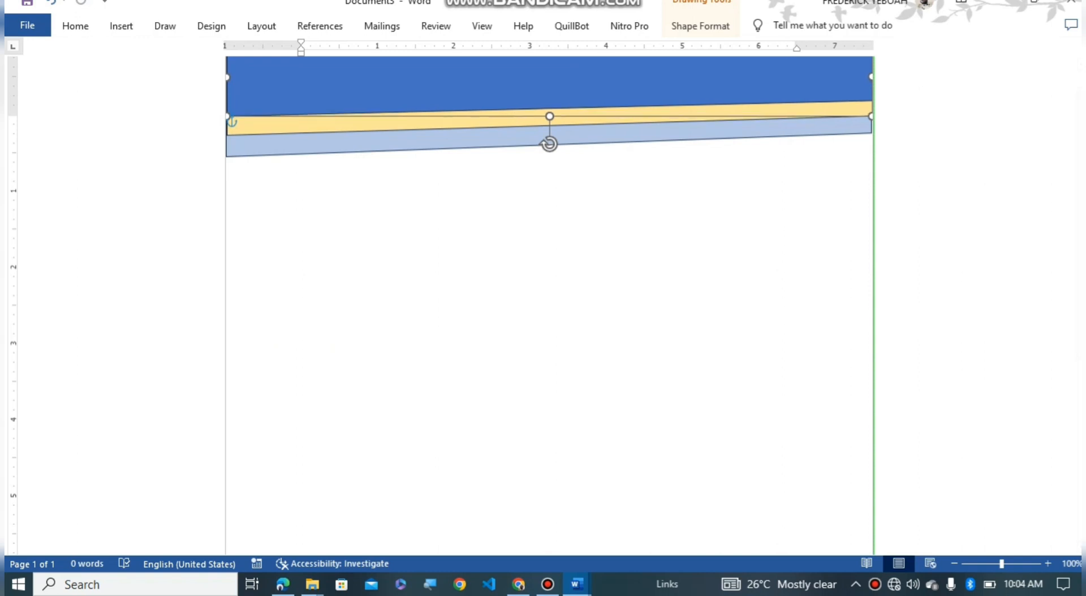
{"action": "key", "text": "Down"}
{"action": "key", "text": "Down"}
{"action": "key", "text": "Down"}
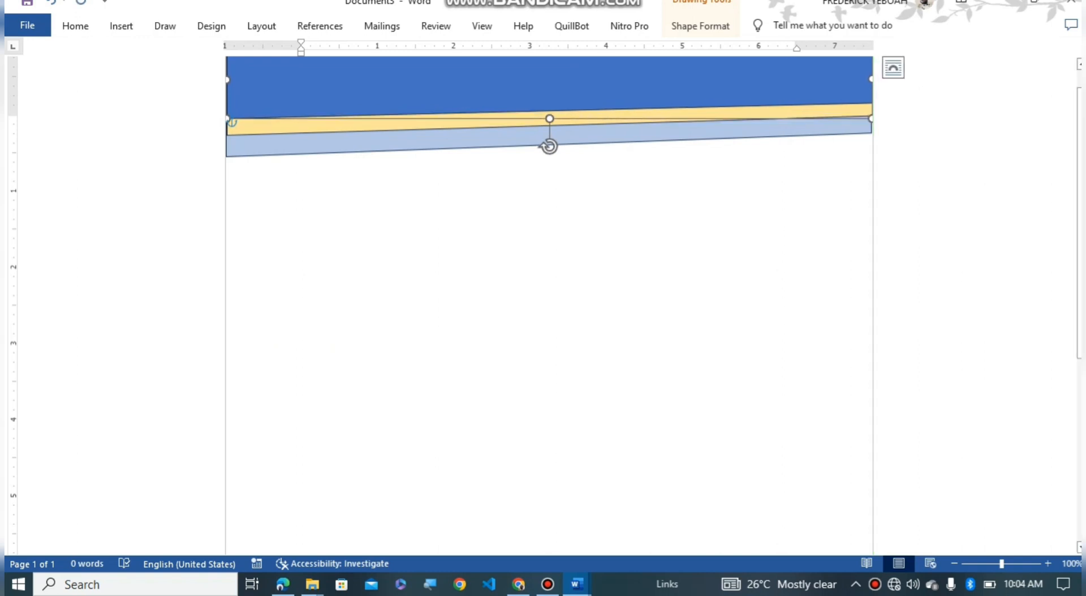
{"action": "left_click", "coordinate": [302, 122]}
{"action": "scroll", "coordinate": [548, 306], "scroll_direction": "up", "scroll_amount": 1}
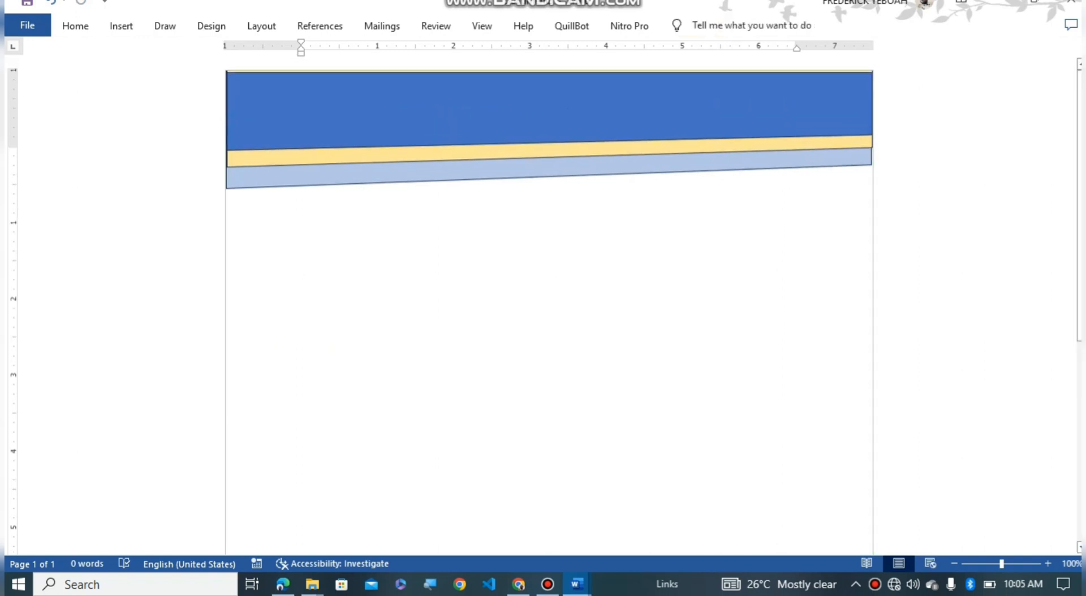
Step: Push the blue band flush to the page top and tilt it slightly to match the stripes
{"action": "left_click_drag", "start_coordinate": [549, 107], "coordinate": [548, 105]}
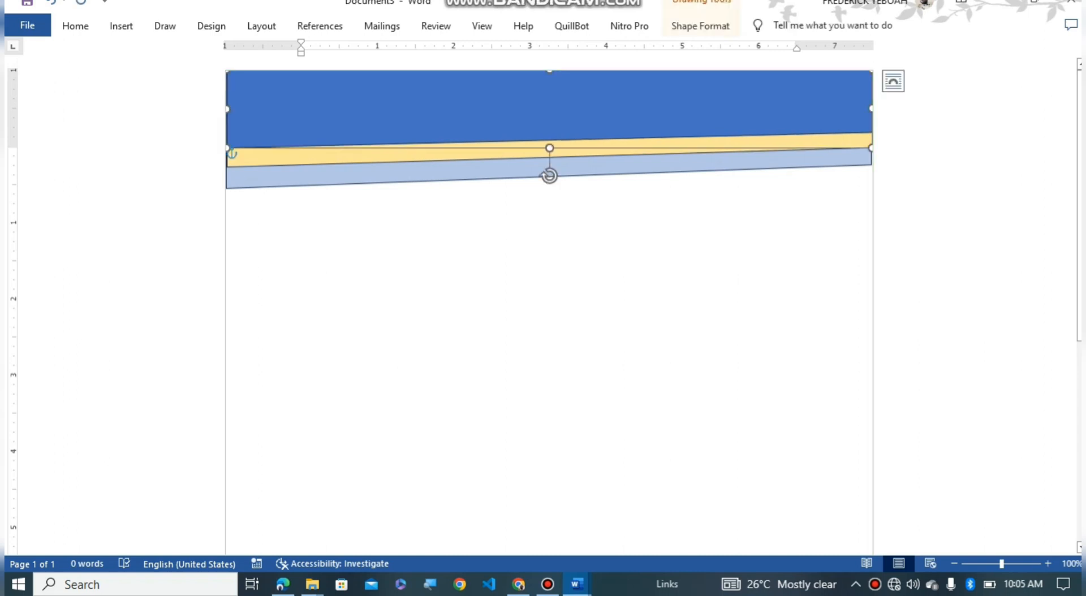
{"action": "left_click_drag", "start_coordinate": [549, 175], "coordinate": [549, 181]}
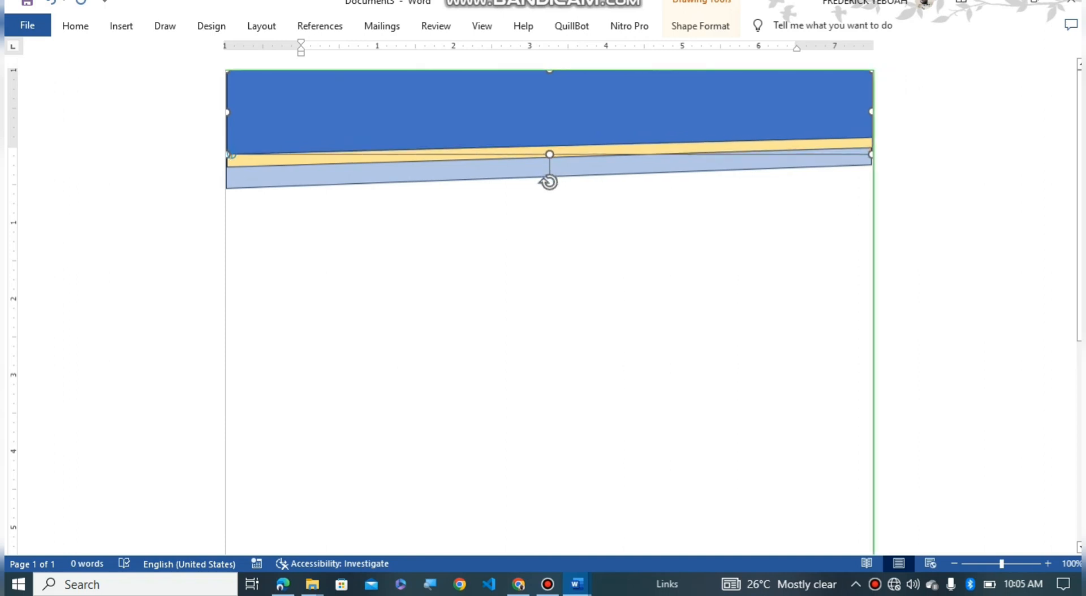
{"action": "left_click_drag", "start_coordinate": [549, 181], "coordinate": [549, 182]}
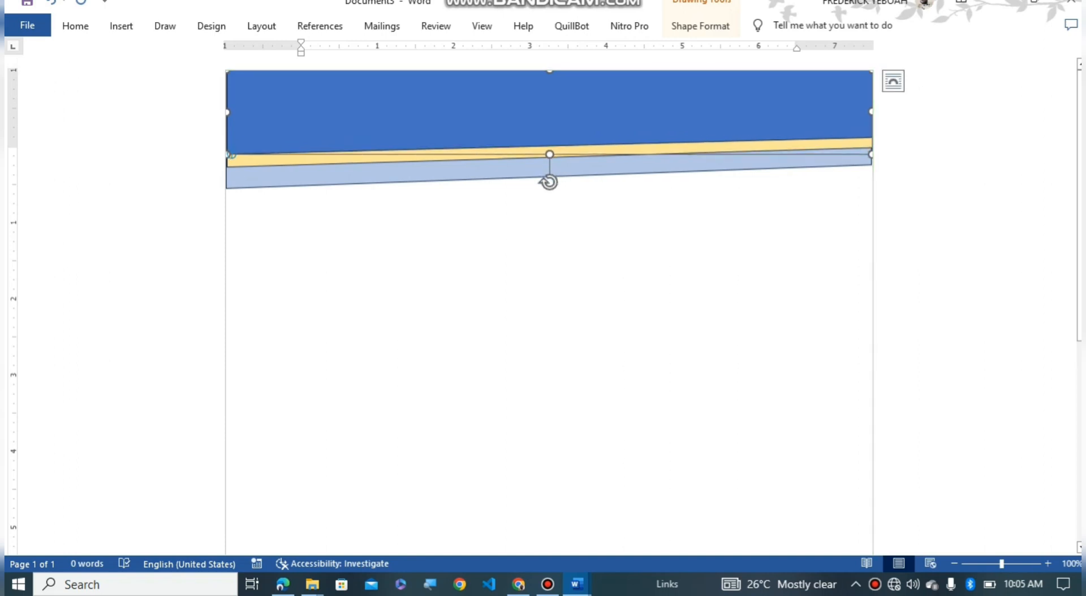
{"action": "left_click", "coordinate": [301, 154]}
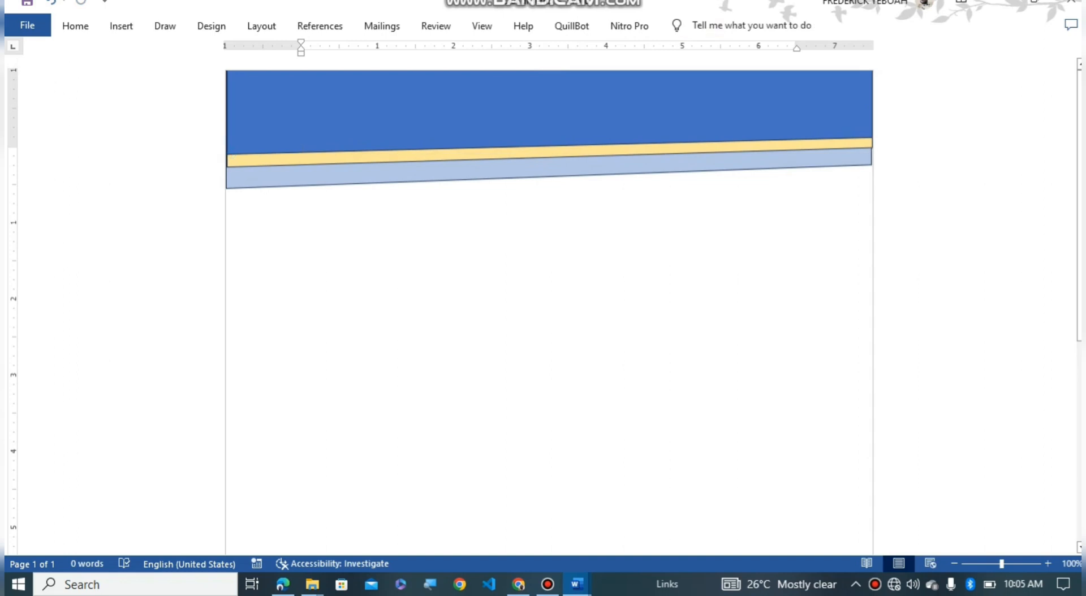
{"action": "left_click", "coordinate": [231, 154]}
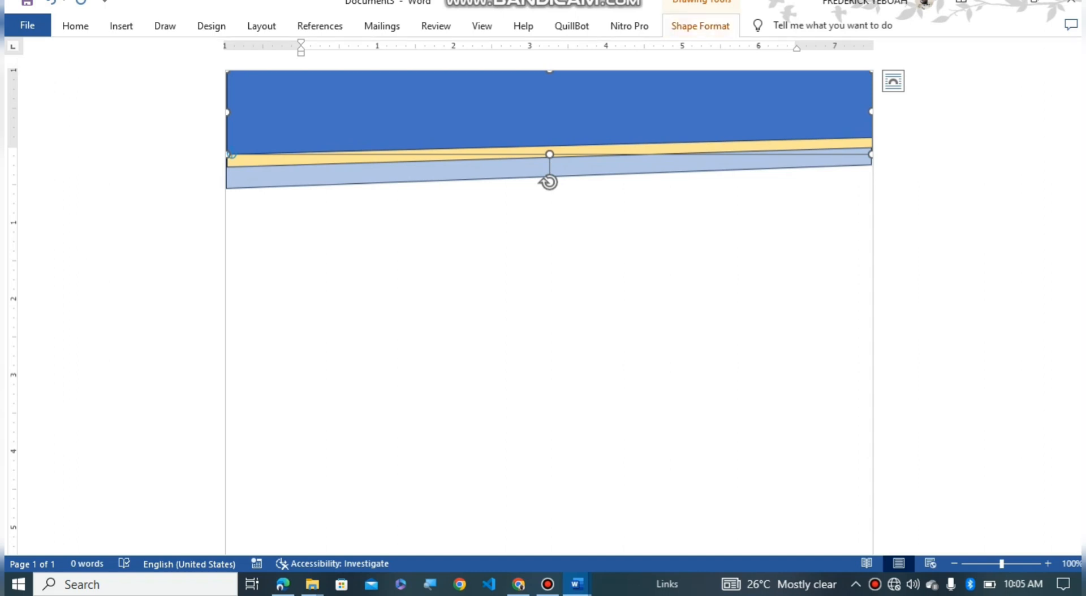
{"action": "left_click", "coordinate": [701, 26]}
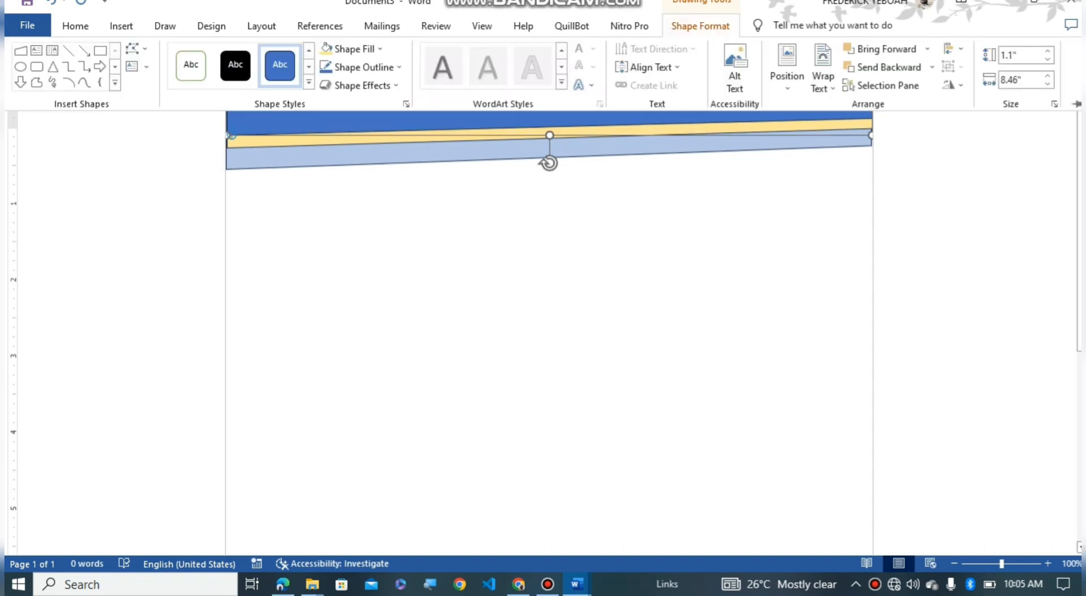
Step: Fill the top band with Dark Blue, giving a navy header above the yellow and light-blue stripes
{"action": "left_click", "coordinate": [354, 49]}
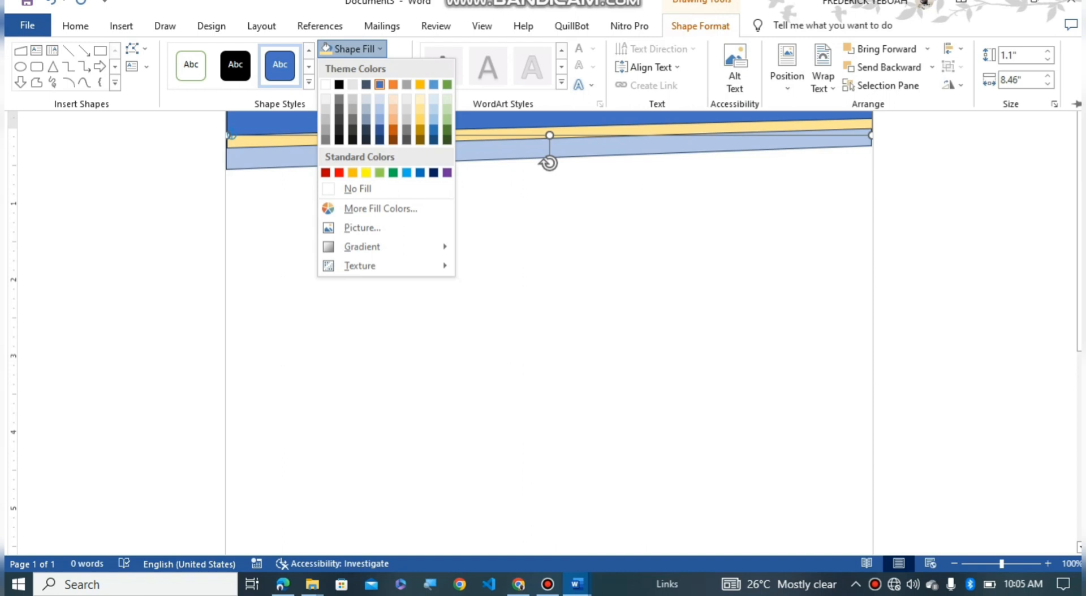
{"action": "left_click", "coordinate": [434, 173]}
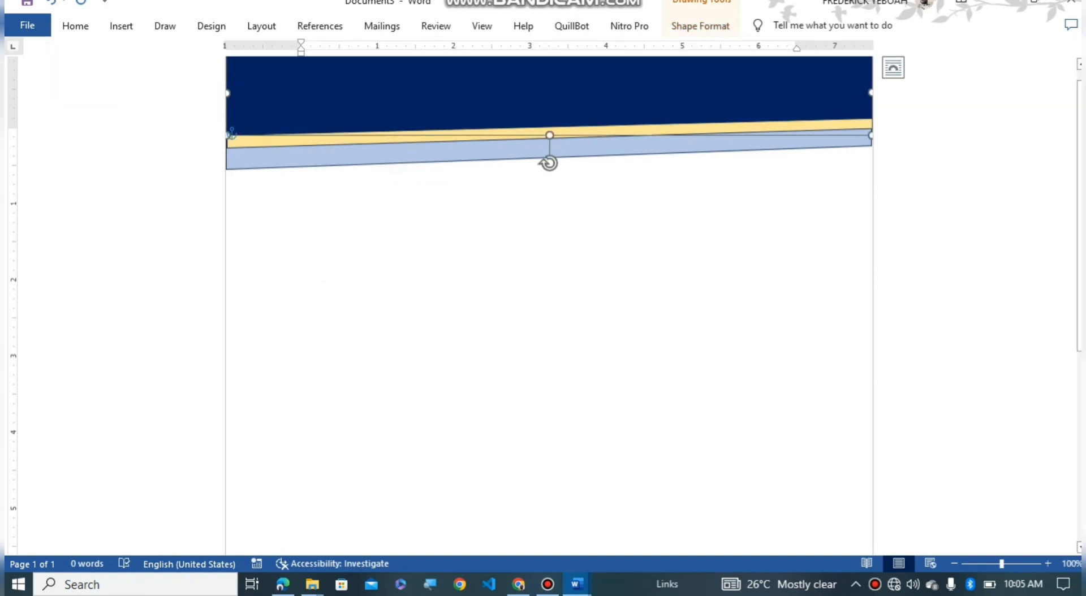
{"action": "left_click", "coordinate": [509, 254]}
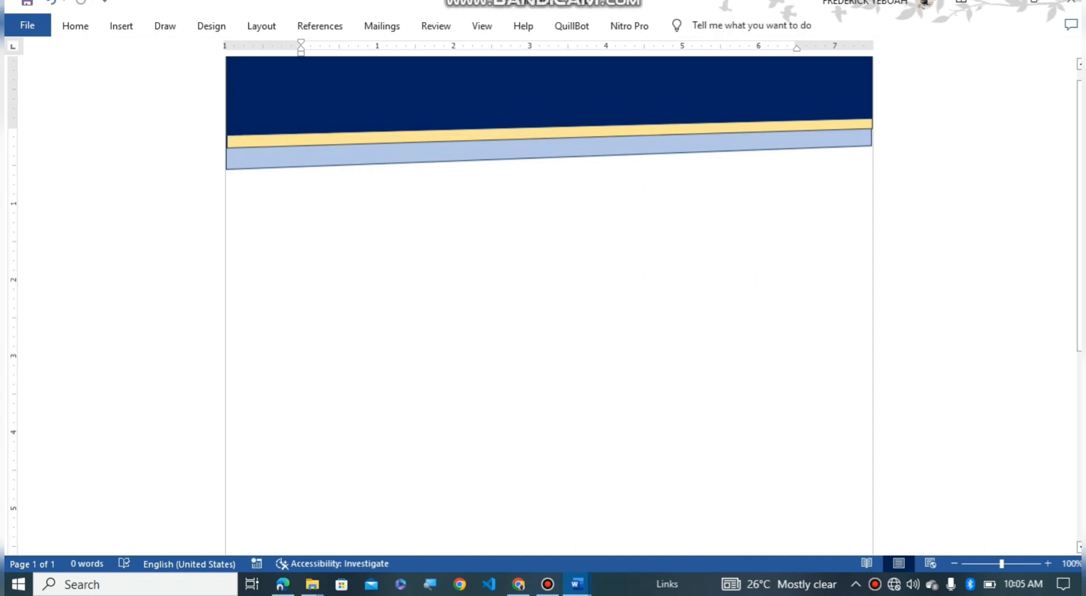
{"action": "left_click", "coordinate": [548, 148]}
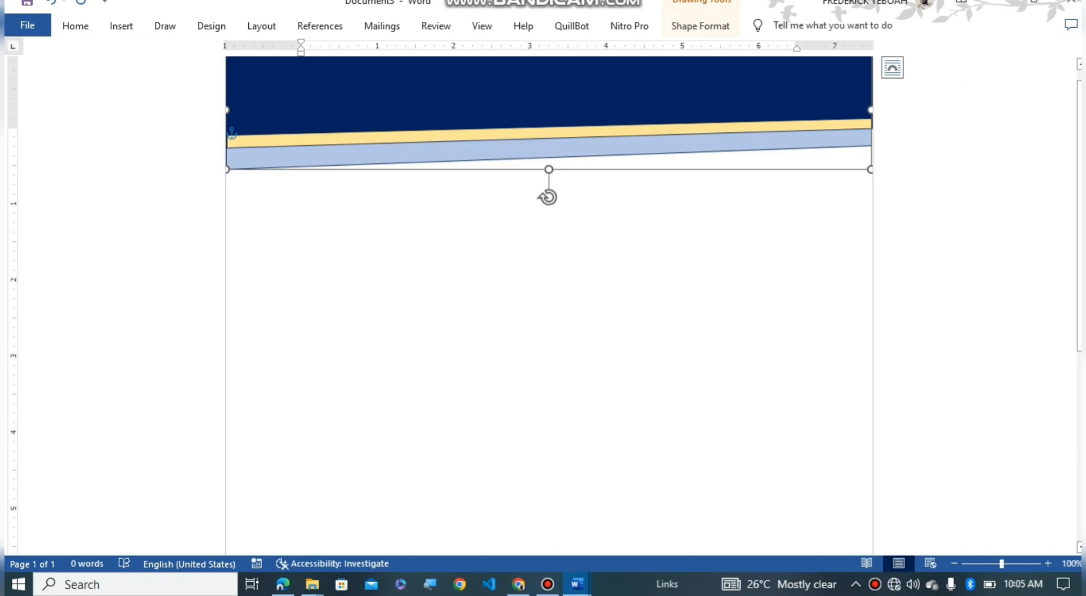
{"action": "left_click", "coordinate": [549, 96]}
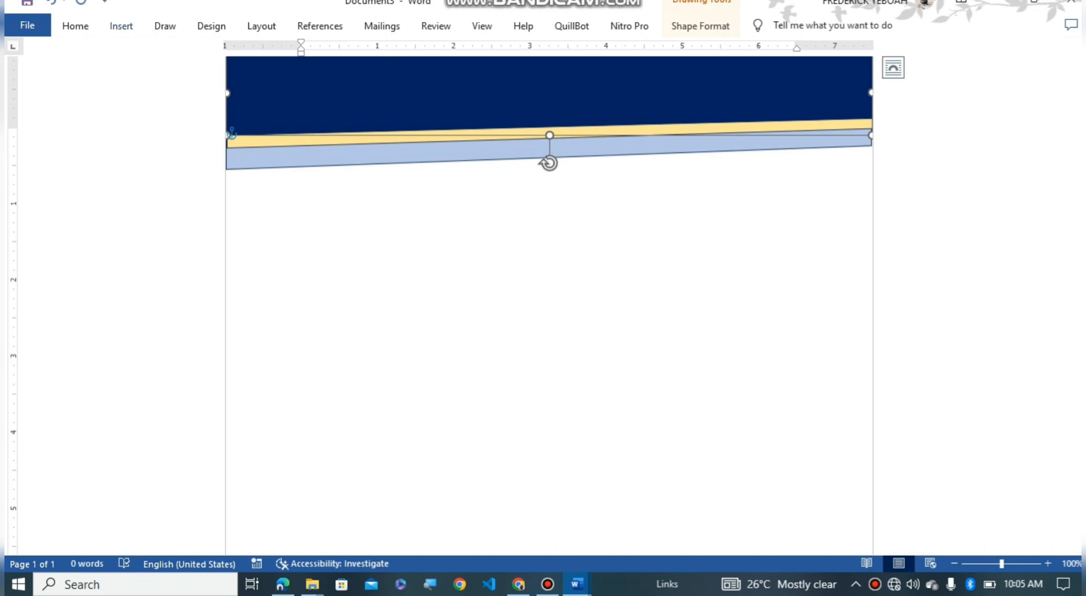
{"action": "left_click", "coordinate": [121, 26]}
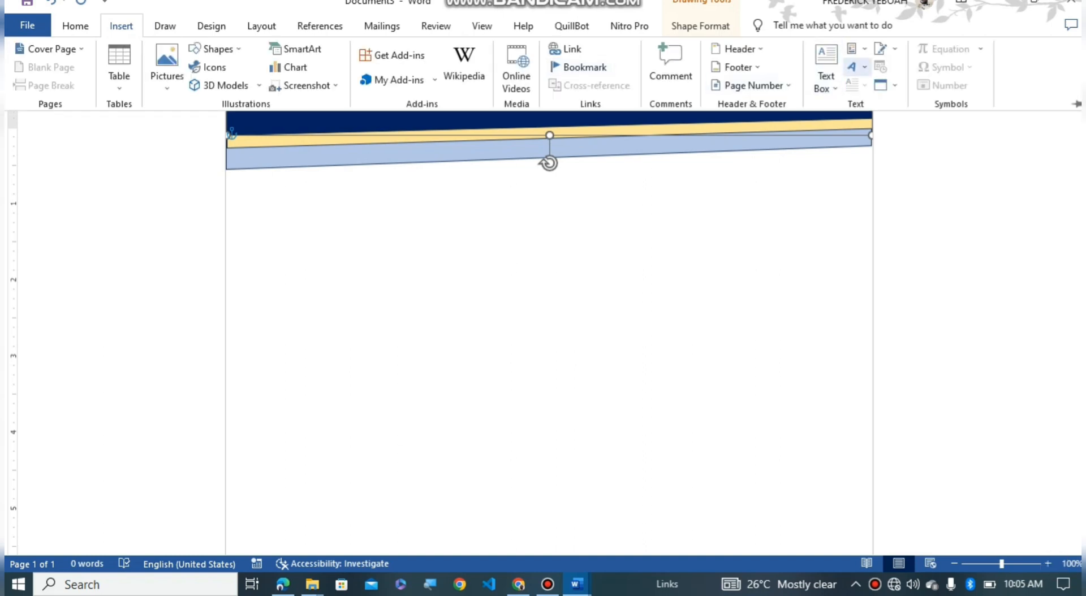
Step: Insert 'Fill: Gold, Accent color 4; Soft Bevel' WordArt and select its 'Your text here' placeholder
{"action": "left_click", "coordinate": [854, 67]}
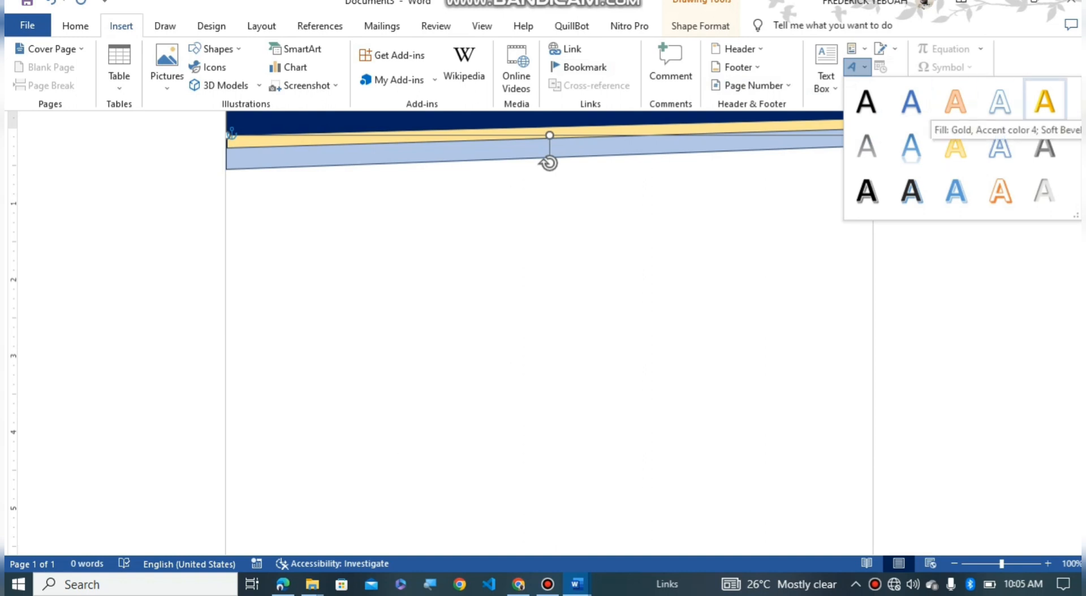
{"action": "left_click", "coordinate": [1045, 102]}
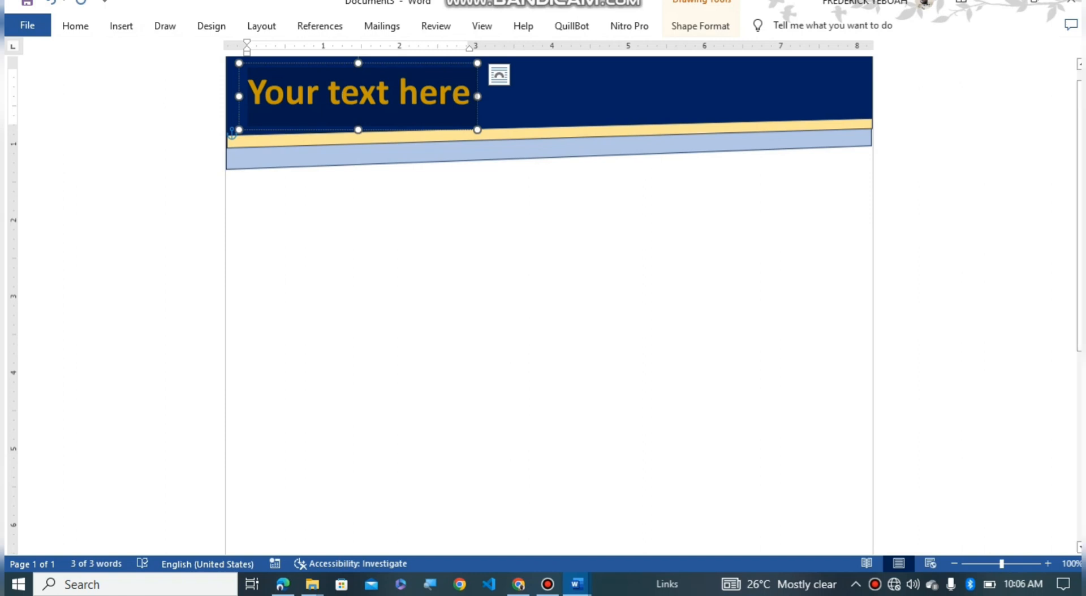
{"action": "left_click_drag", "start_coordinate": [471, 94], "coordinate": [454, 93]}
{"action": "left_click", "coordinate": [453, 94]}
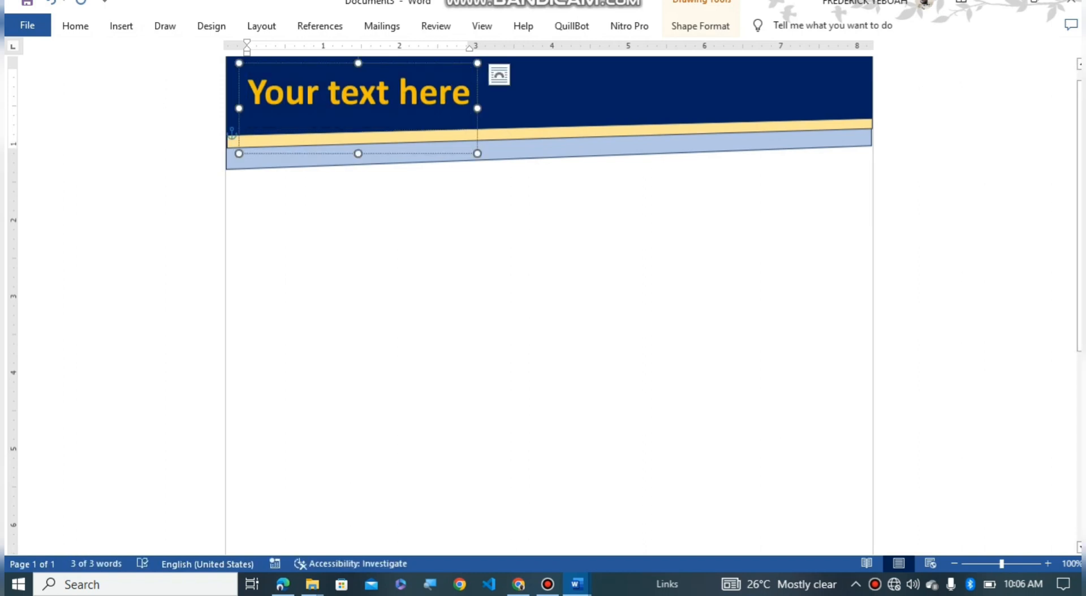
{"action": "left_click_drag", "start_coordinate": [470, 94], "coordinate": [260, 93]}
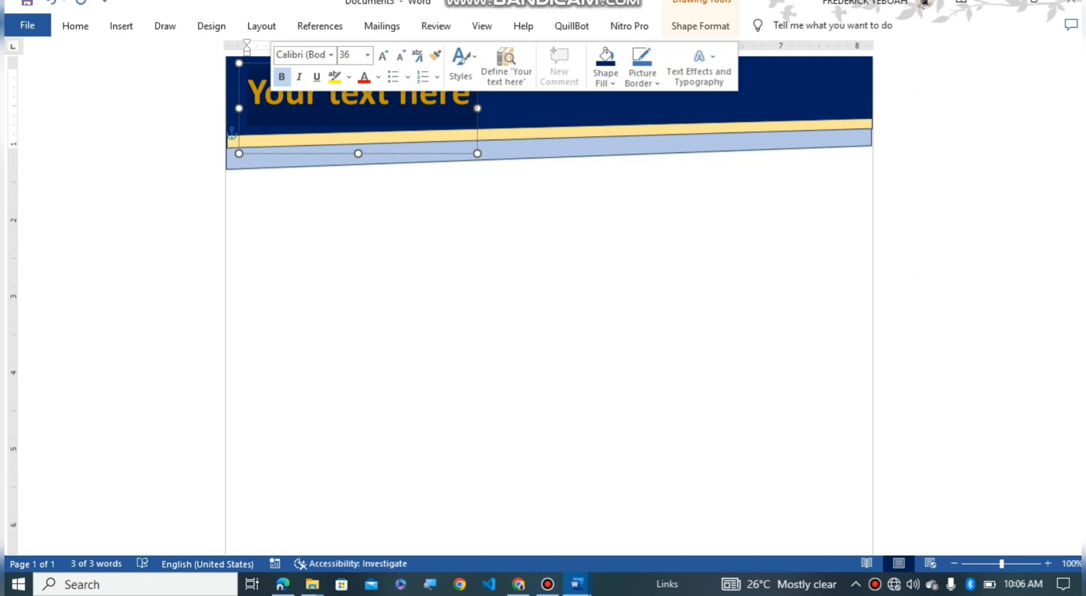
Step: Replace the WordArt text with the person's full name in capitals and drag it to the header's top centre
{"action": "type", "text": "ge"}
{"action": "key", "text": "BackSpace"}
{"action": "key", "text": "BackSpace"}
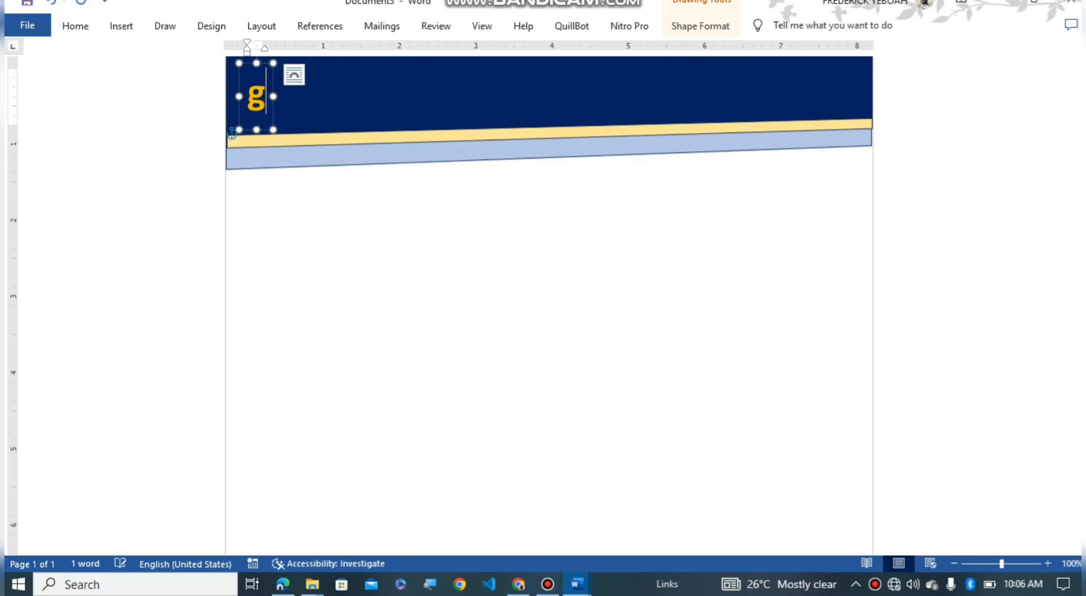
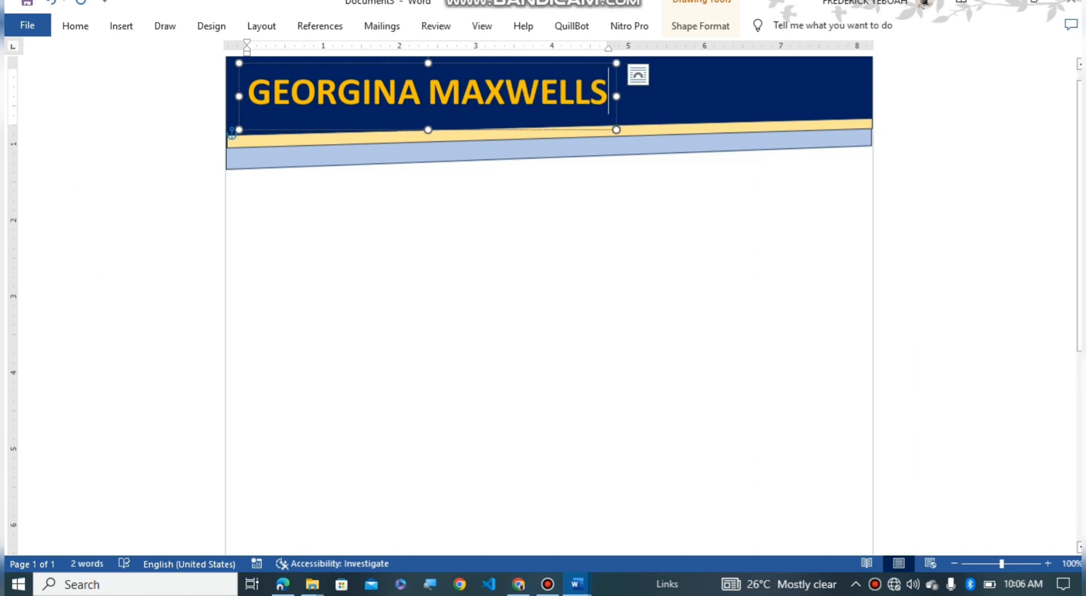
{"action": "left_click_drag", "start_coordinate": [498, 130], "coordinate": [620, 117]}
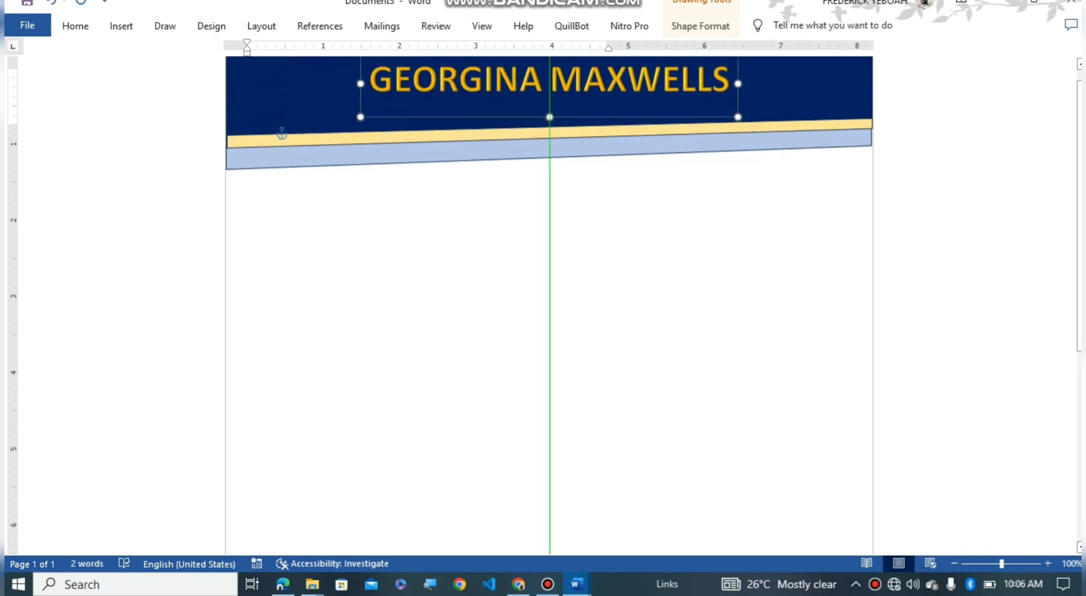
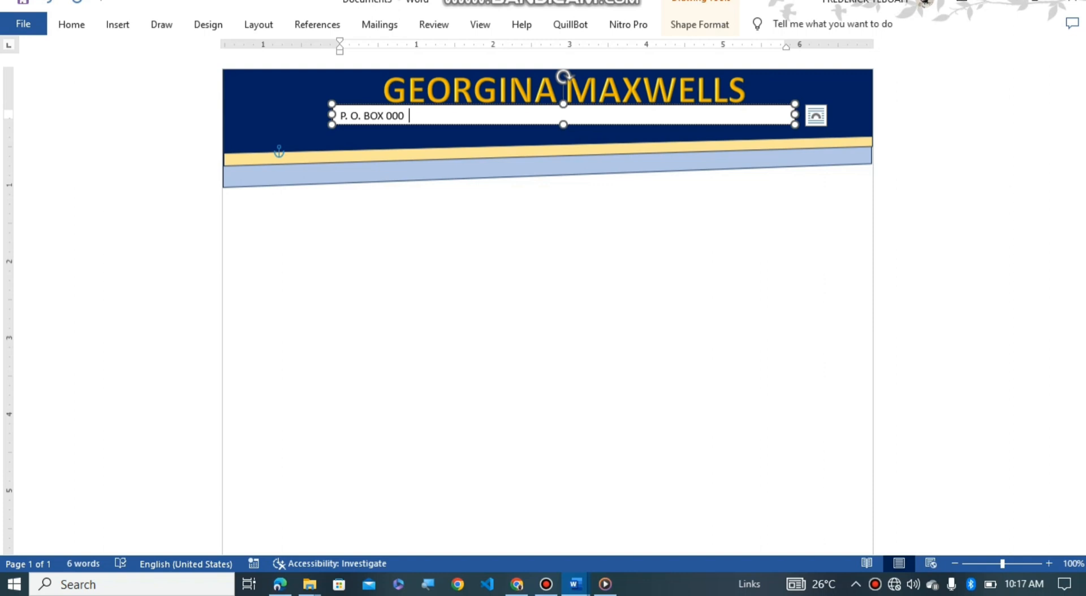
Step: Add 'GHANA-GHANA' after the P.O. box on the address line
{"action": "type", "text": "GHANA-GHANA"}
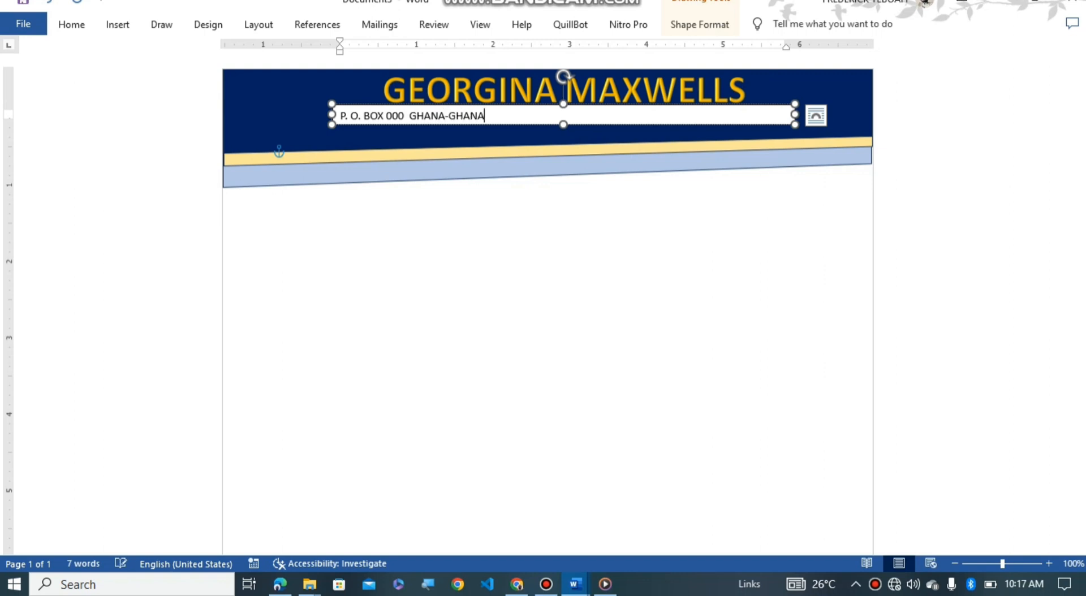
{"action": "left_click_drag", "start_coordinate": [439, 115], "coordinate": [408, 115]}
{"action": "left_click_drag", "start_coordinate": [484, 115], "coordinate": [444, 116]}
{"action": "left_click", "coordinate": [485, 116]}
Step: Tab across and add 'GPS ADDRESS: AK000-000' on the right of the same line
{"action": "key", "text": "Tab"}
{"action": "key", "text": "Tab"}
{"action": "key", "text": "Tab"}
{"action": "key", "text": "Tab"}
{"action": "type", "text": "GPS ADDRESS: AK000-000"}
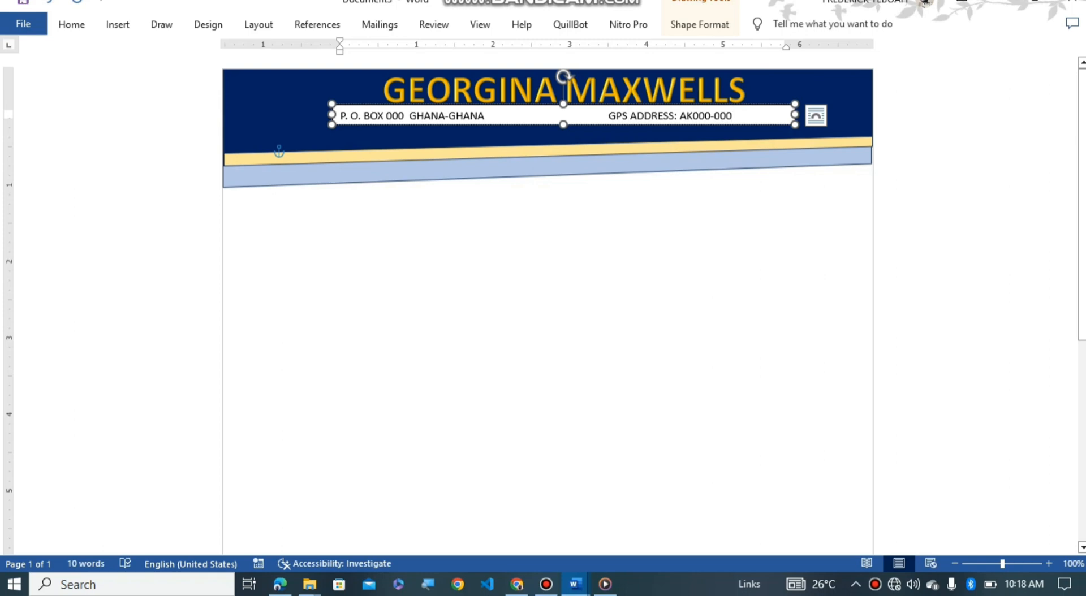
{"action": "left_click", "coordinate": [560, 135]}
{"action": "left_click", "coordinate": [557, 116]}
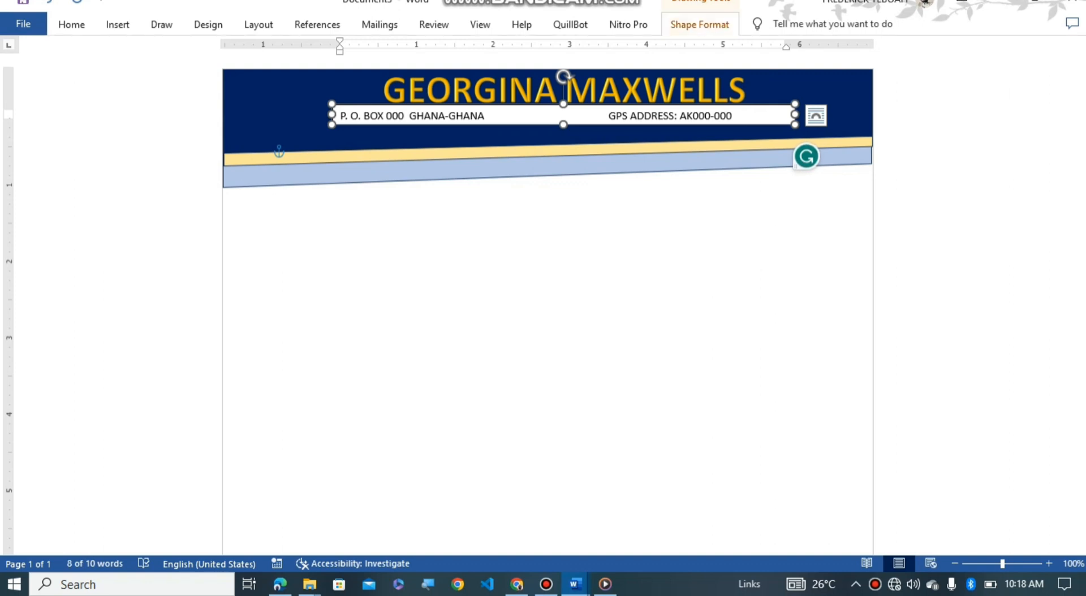
Step: Give the address text box No Fill and No Outline
{"action": "left_click", "coordinate": [700, 24]}
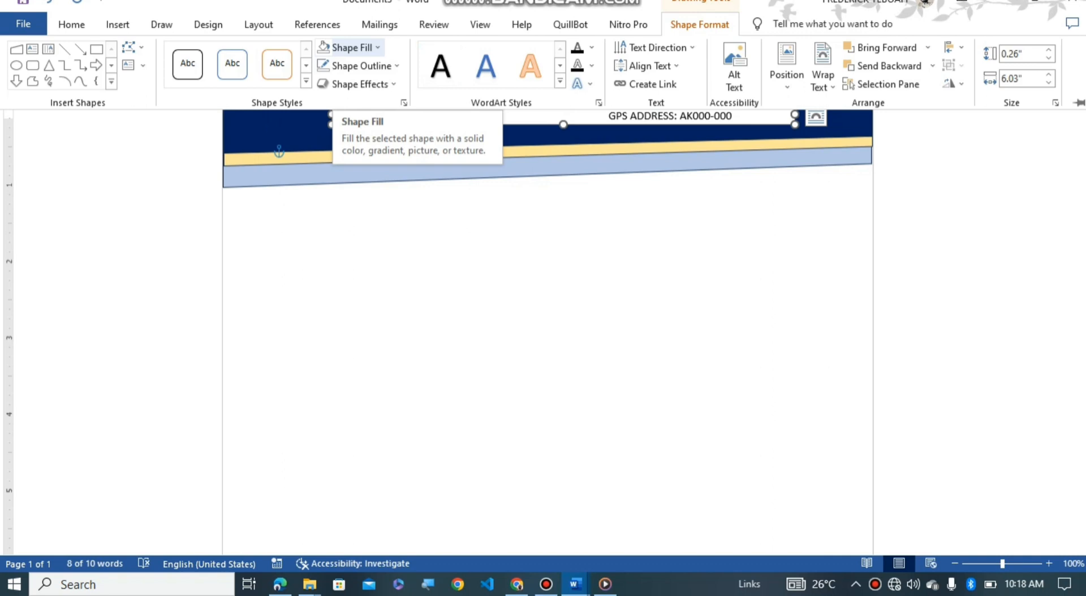
{"action": "left_click", "coordinate": [350, 47]}
{"action": "left_click", "coordinate": [355, 188]}
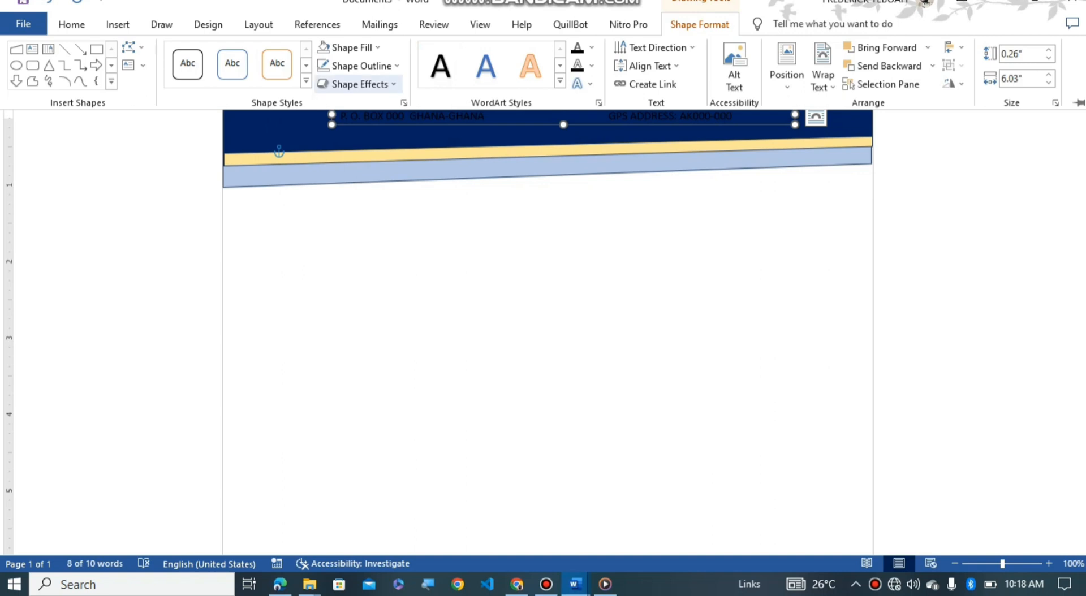
{"action": "left_click", "coordinate": [361, 66]}
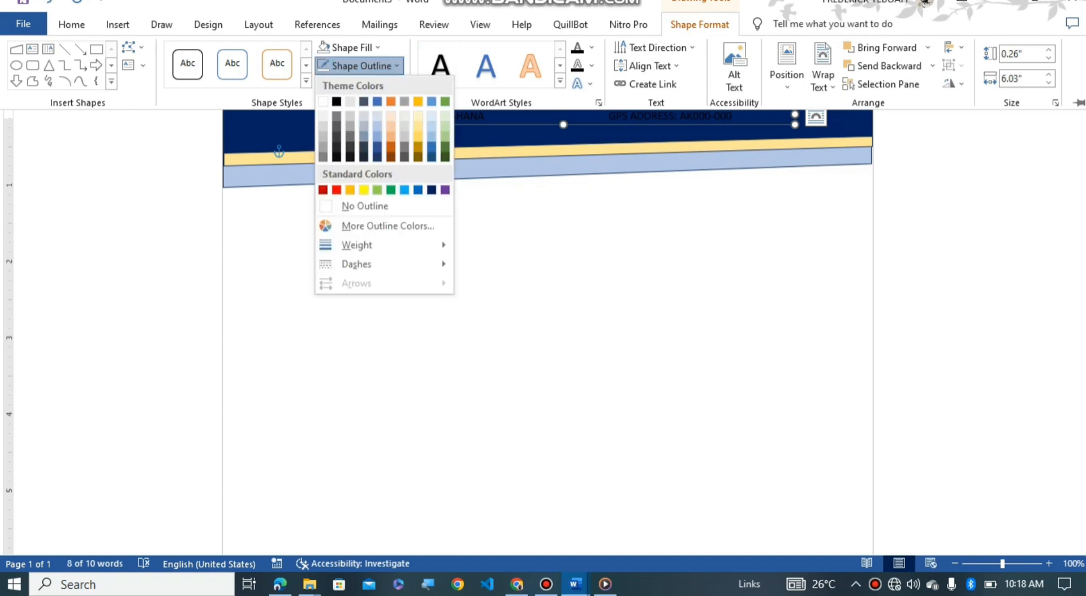
{"action": "left_click", "coordinate": [362, 205]}
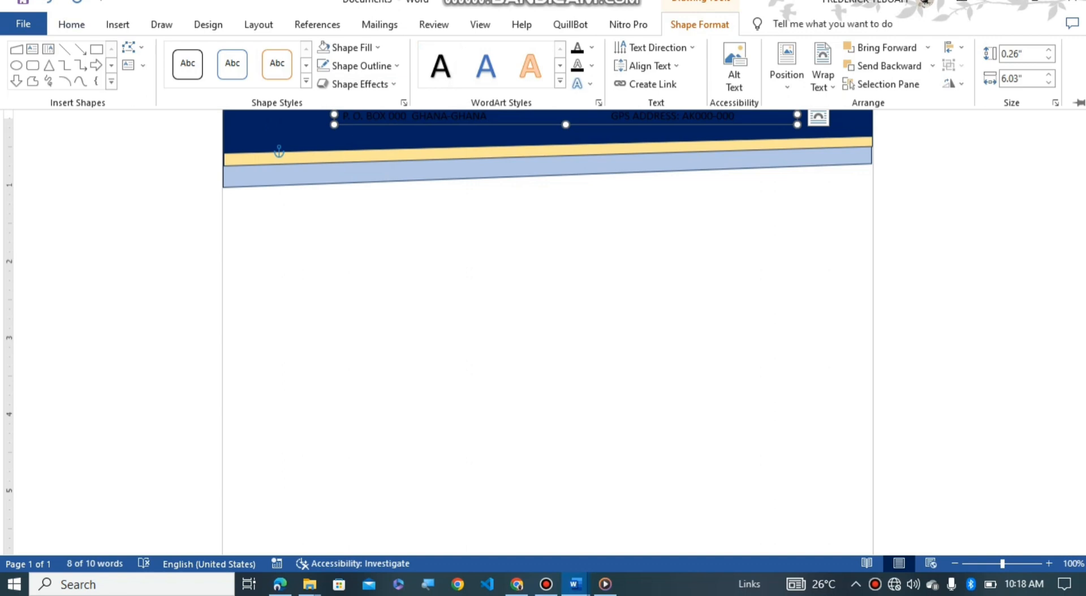
Step: Make the address text white
{"action": "left_click", "coordinate": [71, 25]}
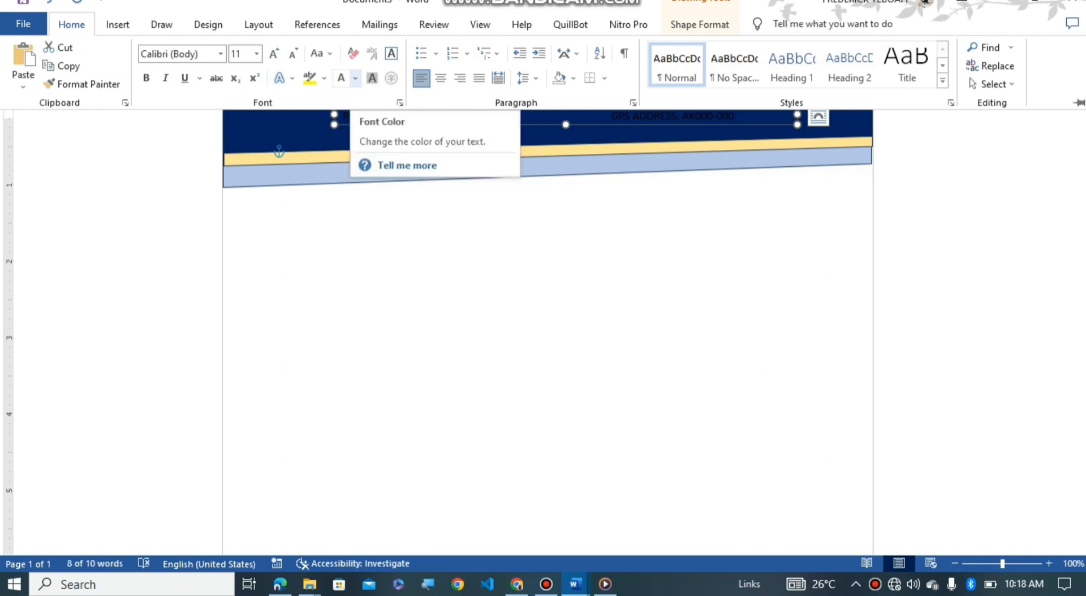
{"action": "left_click", "coordinate": [356, 78]}
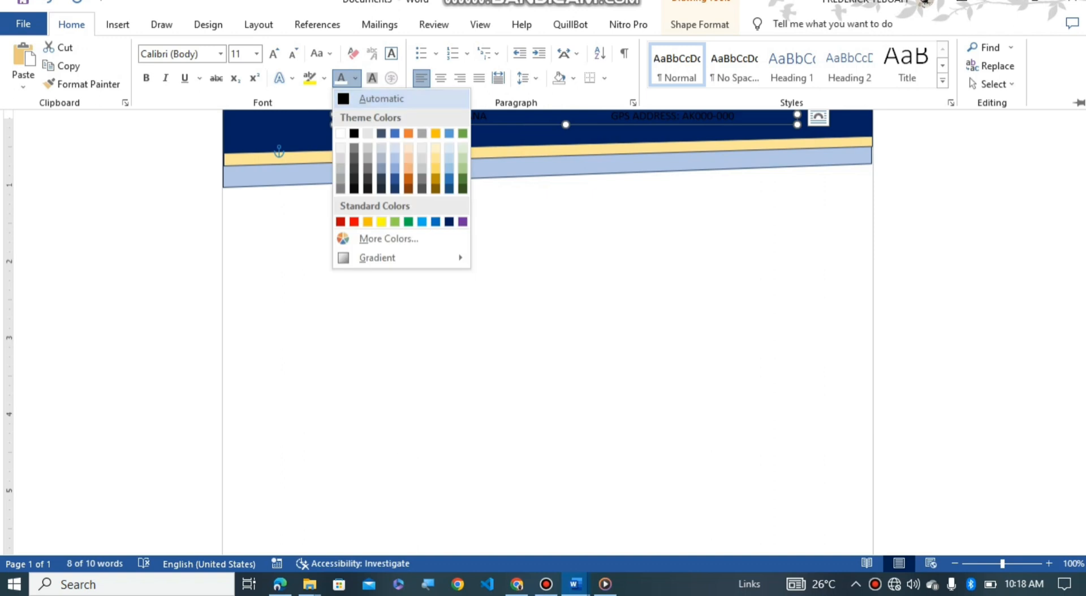
{"action": "key", "text": "Escape"}
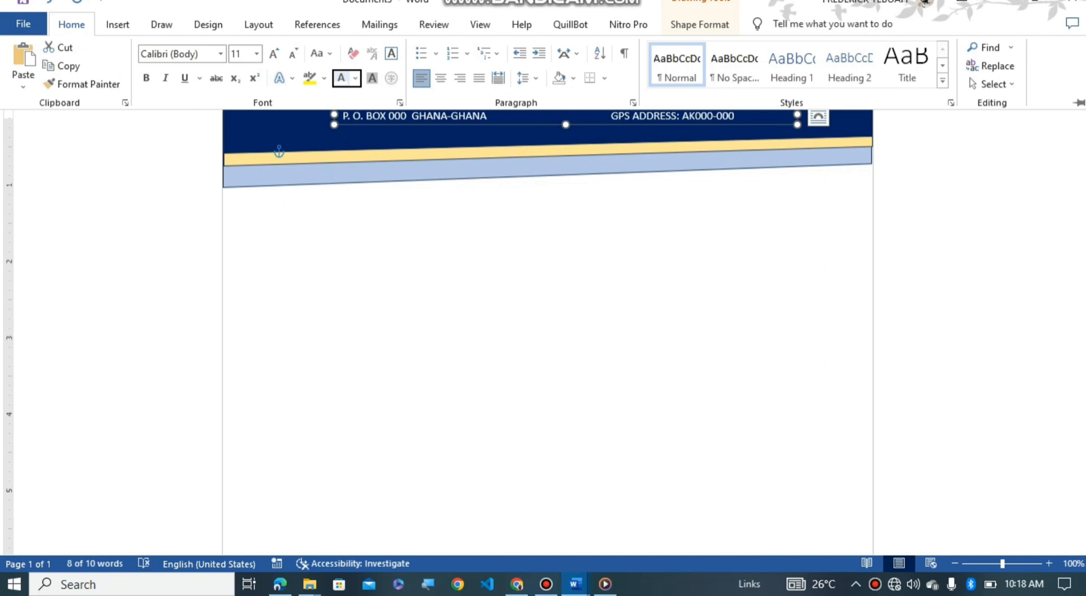
{"action": "key", "text": "Escape"}
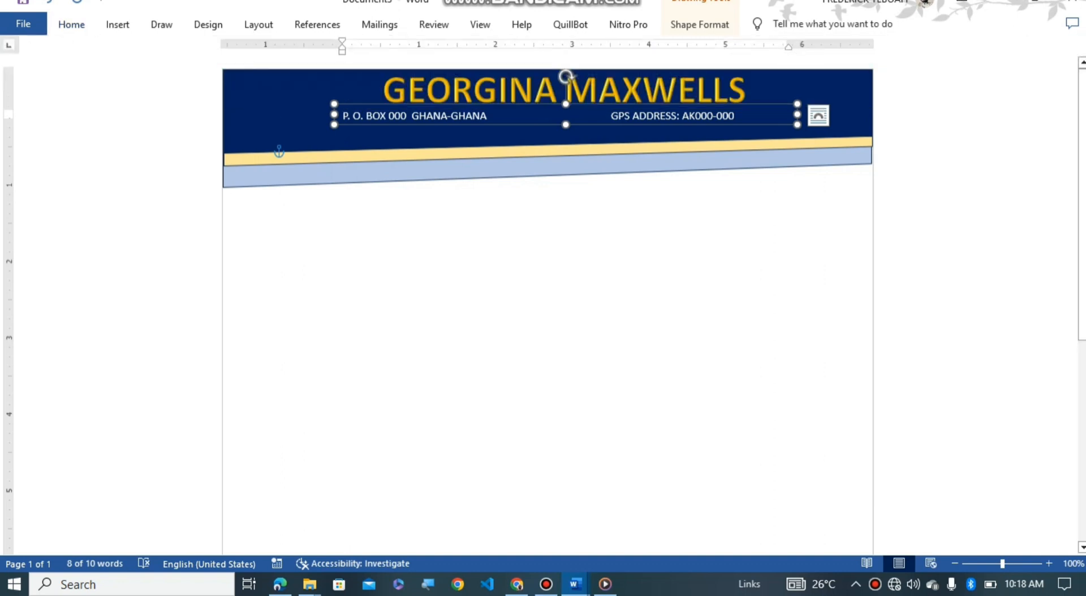
Step: Nudge the address box into place and duplicate it just below the address line
{"action": "key", "text": "Up"}
{"action": "key", "text": "Up"}
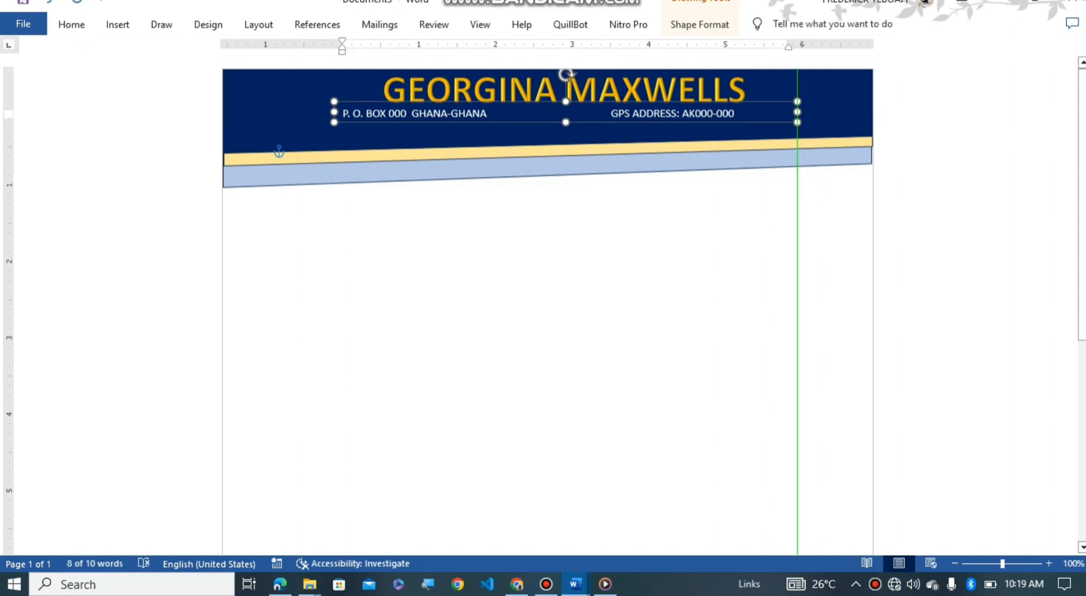
{"action": "key", "text": "Down"}
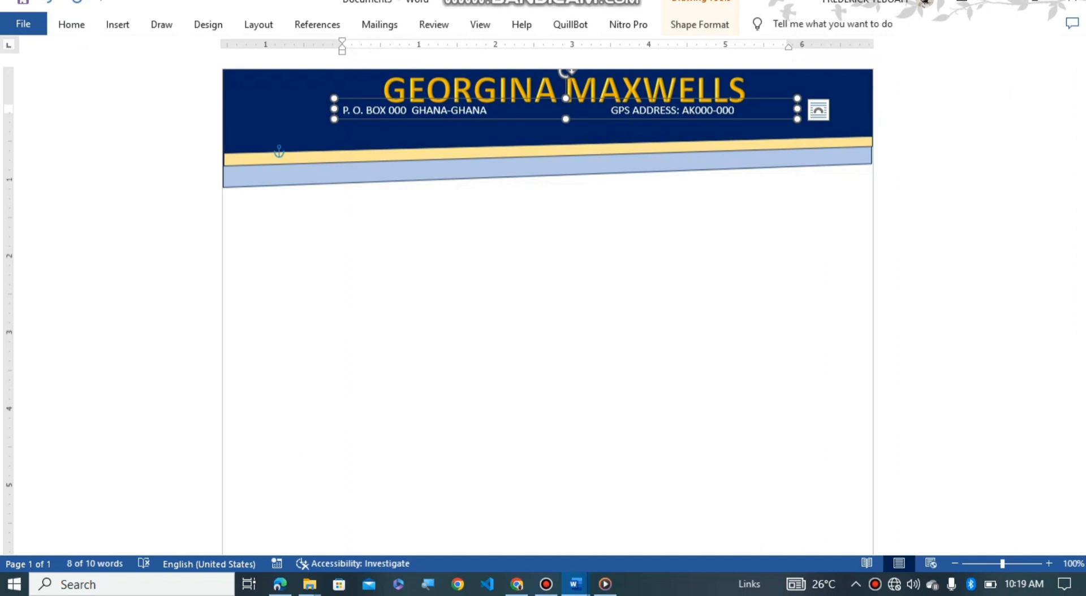
{"action": "key", "text": "ctrl+d"}
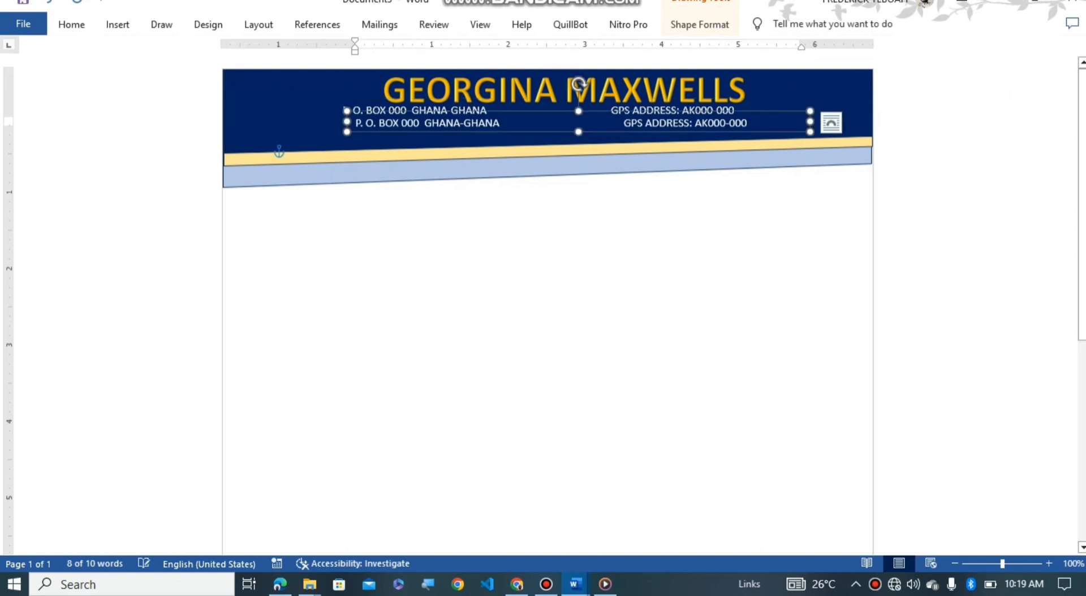
{"action": "key", "text": "Down"}
{"action": "key", "text": "Down"}
{"action": "key", "text": "Down"}
{"action": "key", "text": "Down"}
{"action": "key", "text": "Left"}
{"action": "key", "text": "Up"}
{"action": "key", "text": "Up"}
{"action": "key", "text": "Up"}
{"action": "key", "text": "Left"}
{"action": "key", "text": "Down"}
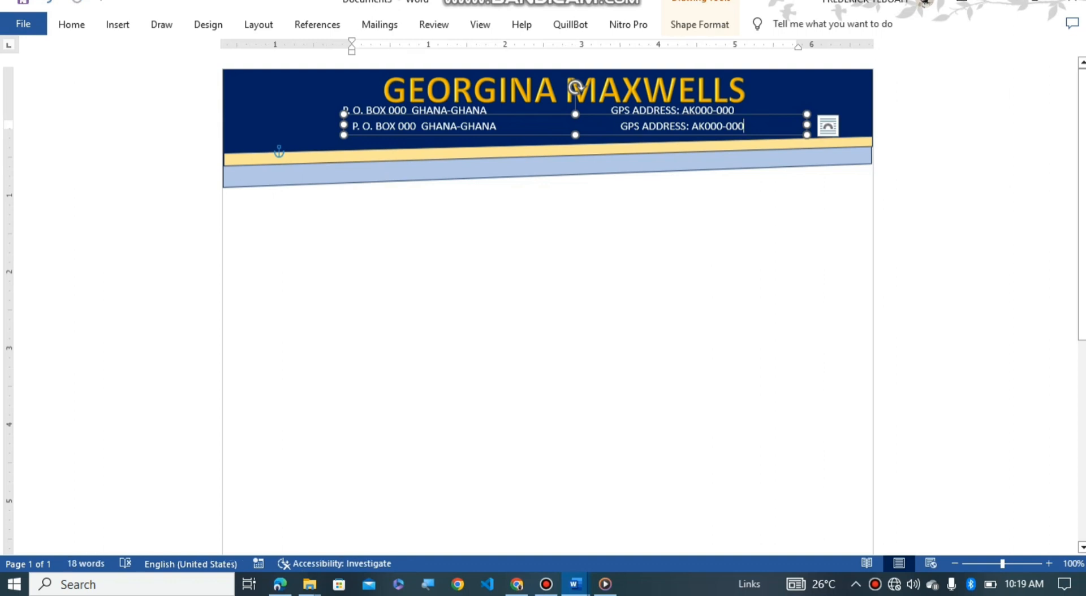
{"action": "key", "text": "BackSpace"}
{"action": "key", "text": "BackSpace"}
{"action": "key", "text": "BackSpace"}
{"action": "key", "text": "BackSpace"}
{"action": "key", "text": "BackSpace"}
{"action": "key", "text": "BackSpace"}
{"action": "key", "text": "BackSpace"}
{"action": "key", "text": "BackSpace"}
{"action": "key", "text": "BackSpace"}
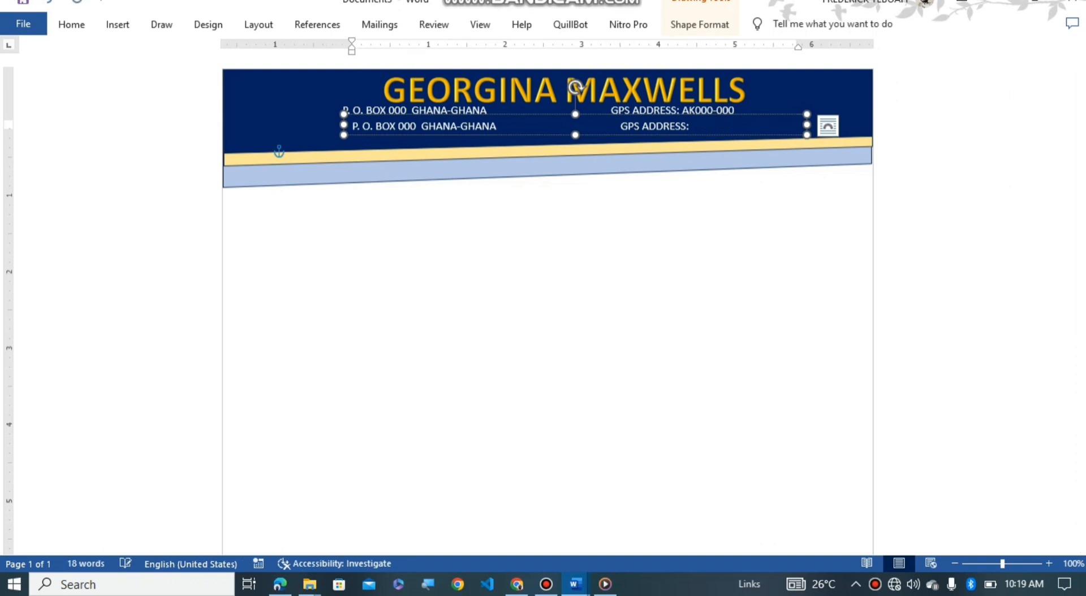
{"action": "key", "text": "BackSpace"}
{"action": "key", "text": "BackSpace"}
{"action": "key", "text": "BackSpace"}
{"action": "key", "text": "BackSpace"}
{"action": "key", "text": "BackSpace"}
{"action": "key", "text": "BackSpace"}
{"action": "key", "text": "BackSpace"}
{"action": "key", "text": "BackSpace"}
{"action": "key", "text": "BackSpace"}
{"action": "key", "text": "BackSpace"}
{"action": "key", "text": "BackSpace"}
{"action": "key", "text": "BackSpace"}
{"action": "key", "text": "BackSpace"}
{"action": "key", "text": "BackSpace"}
{"action": "key", "text": "BackSpace"}
{"action": "key", "text": "BackSpace"}
{"action": "key", "text": "BackSpace"}
{"action": "key", "text": "BackSpace"}
{"action": "key", "text": "BackSpace"}
{"action": "key", "text": "BackSpace"}
{"action": "key", "text": "BackSpace"}
{"action": "key", "text": "BackSpace"}
{"action": "key", "text": "BackSpace"}
{"action": "key", "text": "BackSpace"}
{"action": "key", "text": "BackSpace"}
{"action": "key", "text": "BackSpace"}
{"action": "key", "text": "BackSpace"}
{"action": "key", "text": "BackSpace"}
{"action": "key", "text": "BackSpace"}
{"action": "key", "text": "BackSpace"}
{"action": "type", "text": "t"}
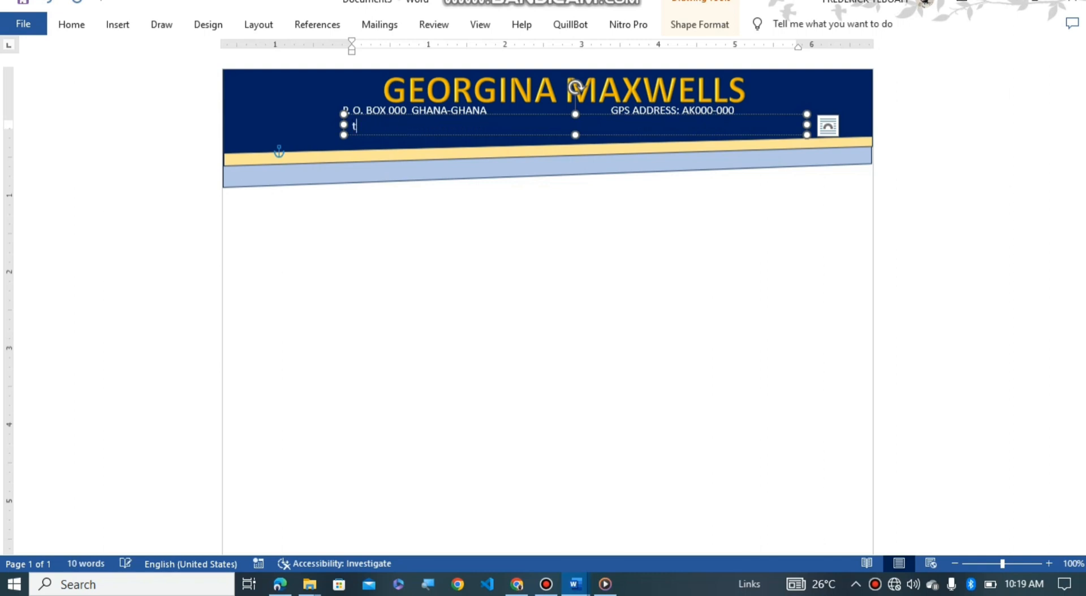
{"action": "key", "text": "BackSpace"}
{"action": "type", "text": "TEL"}
{"action": "type", "text": ": +233000000"}
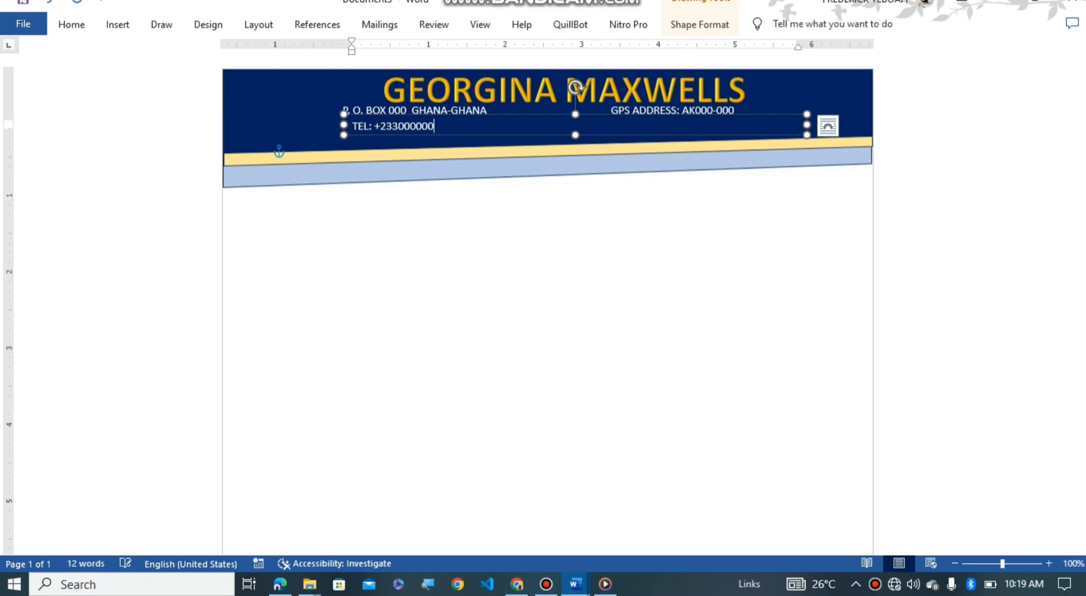
{"action": "type", "text": "0"}
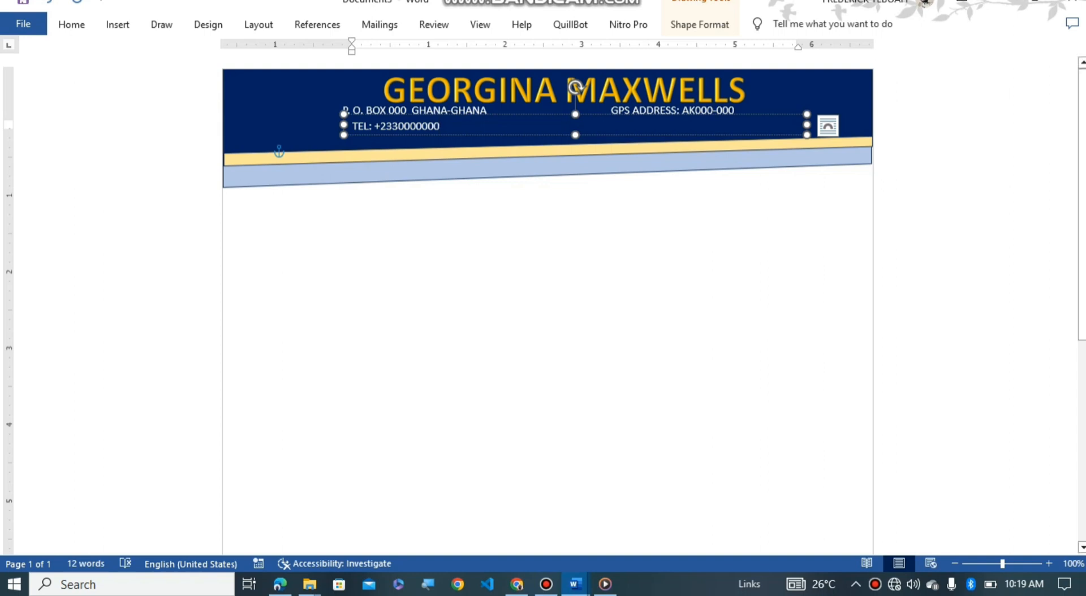
Step: Centre the TEL line and the address line, removing the extra gap before GPS ADDRESS
{"action": "left_click_drag", "start_coordinate": [440, 126], "coordinate": [353, 126]}
{"action": "key", "text": "ctrl+e"}
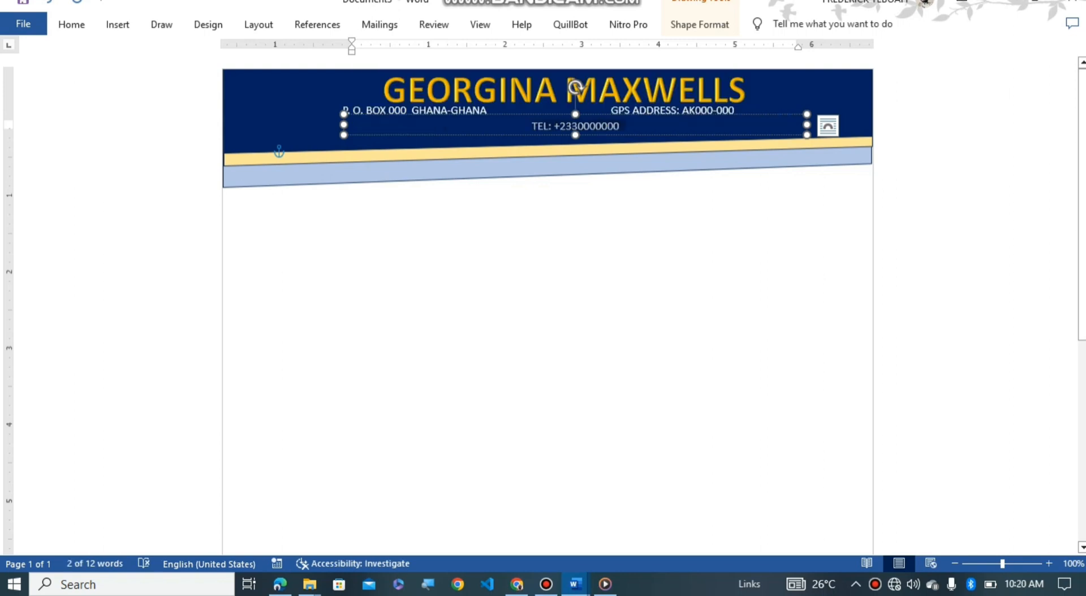
{"action": "left_click_drag", "start_coordinate": [576, 88], "coordinate": [567, 72]}
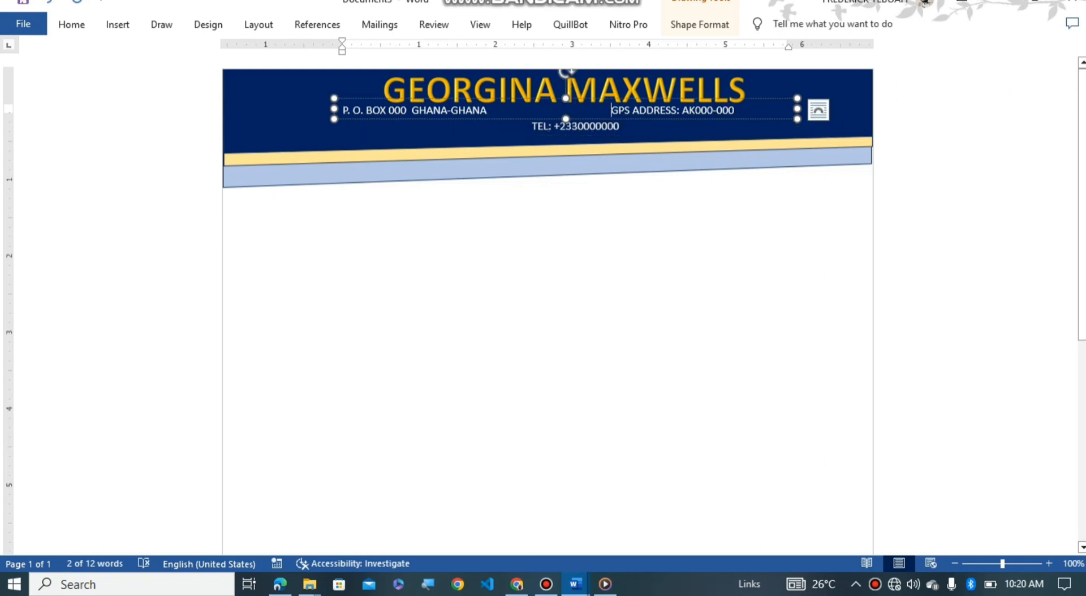
{"action": "key", "text": "BackSpace"}
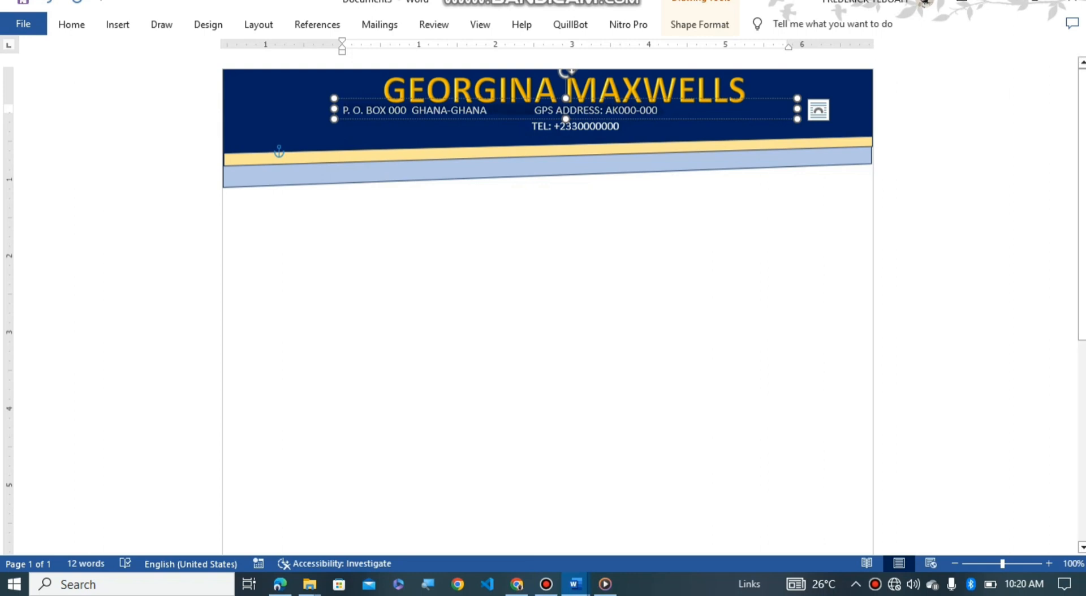
{"action": "left_click_drag", "start_coordinate": [535, 111], "coordinate": [660, 111]}
{"action": "key", "text": "ctrl+e"}
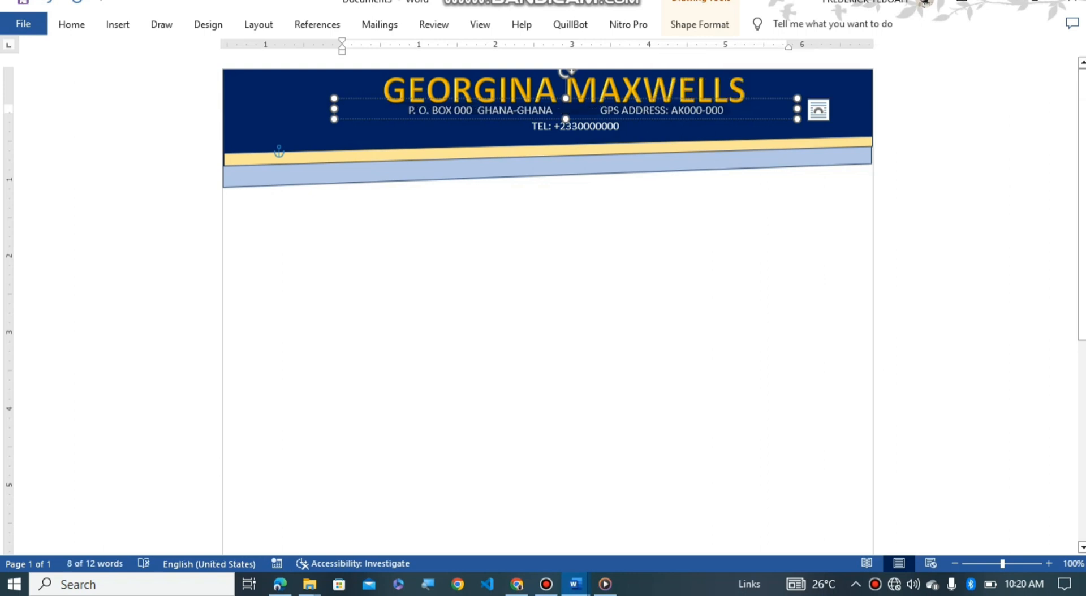
{"action": "left_click", "coordinate": [619, 126]}
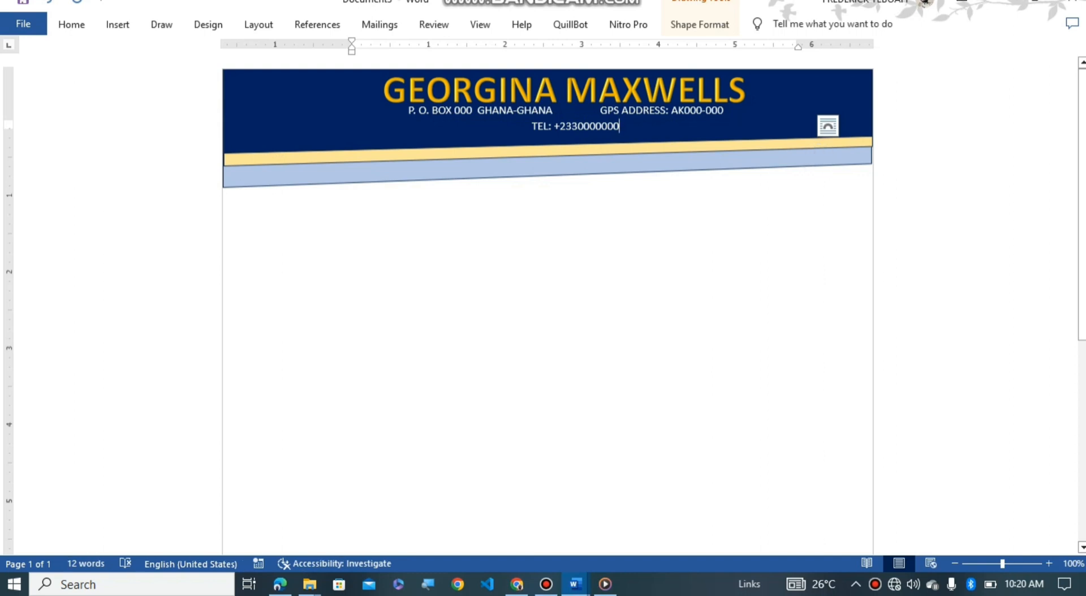
{"action": "left_click", "coordinate": [299, 151]}
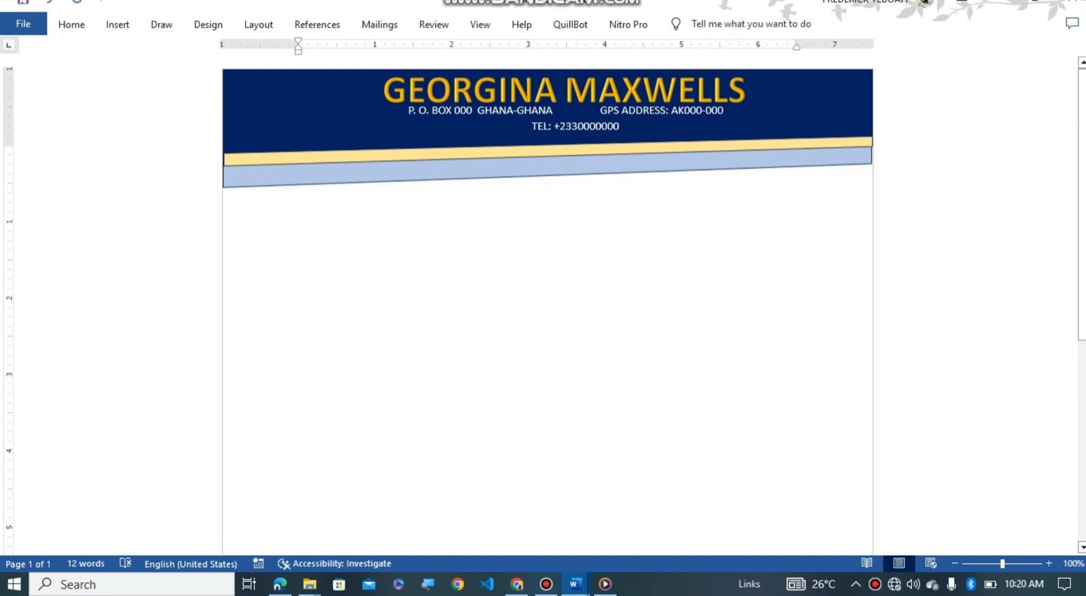
Step: Insert the image_…png Artificial Intelligence picture from the Downloads folder
{"action": "left_click", "coordinate": [547, 180]}
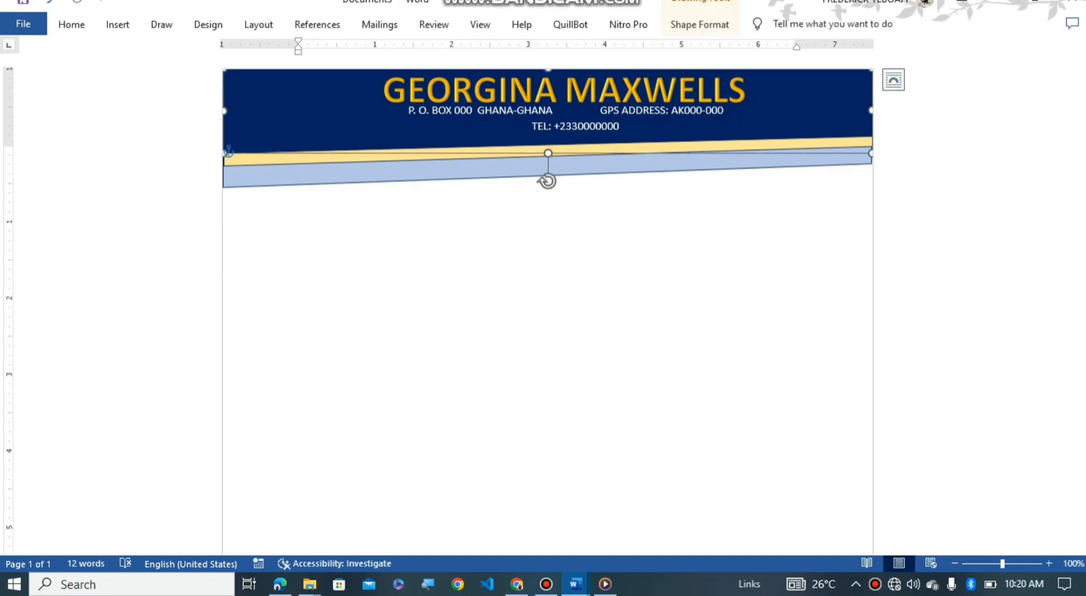
{"action": "left_click", "coordinate": [118, 24]}
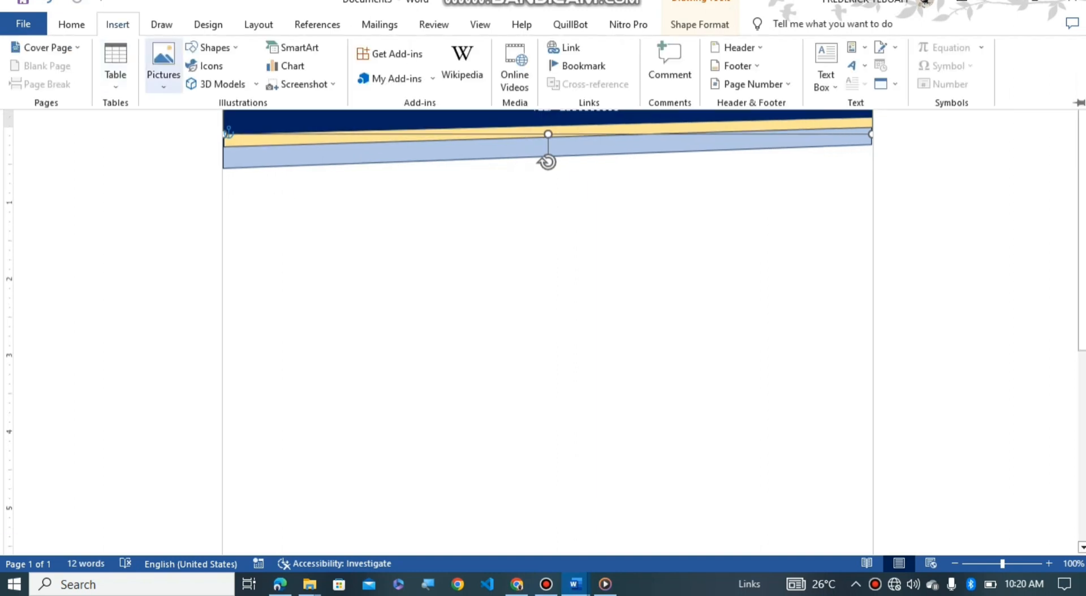
{"action": "left_click", "coordinate": [163, 65]}
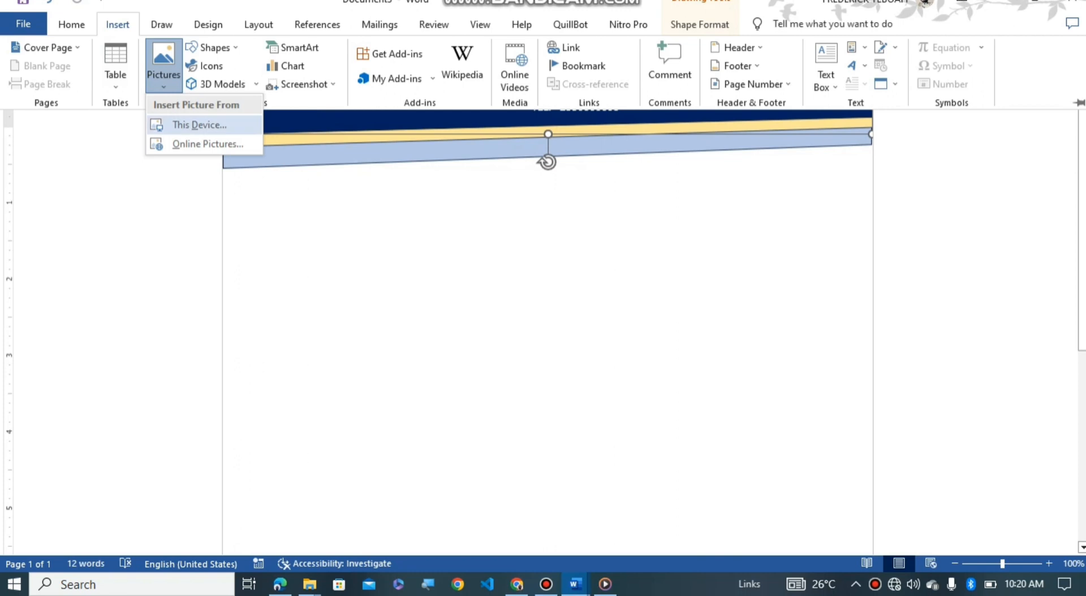
{"action": "left_click", "coordinate": [194, 124]}
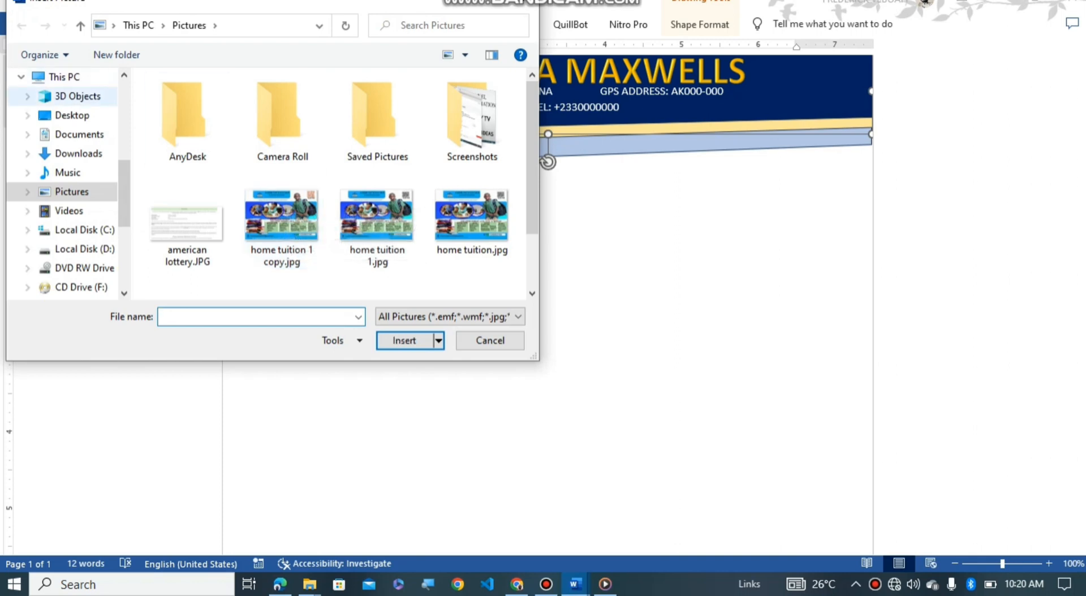
{"action": "scroll", "coordinate": [62, 181], "scroll_direction": "up", "scroll_amount": 5}
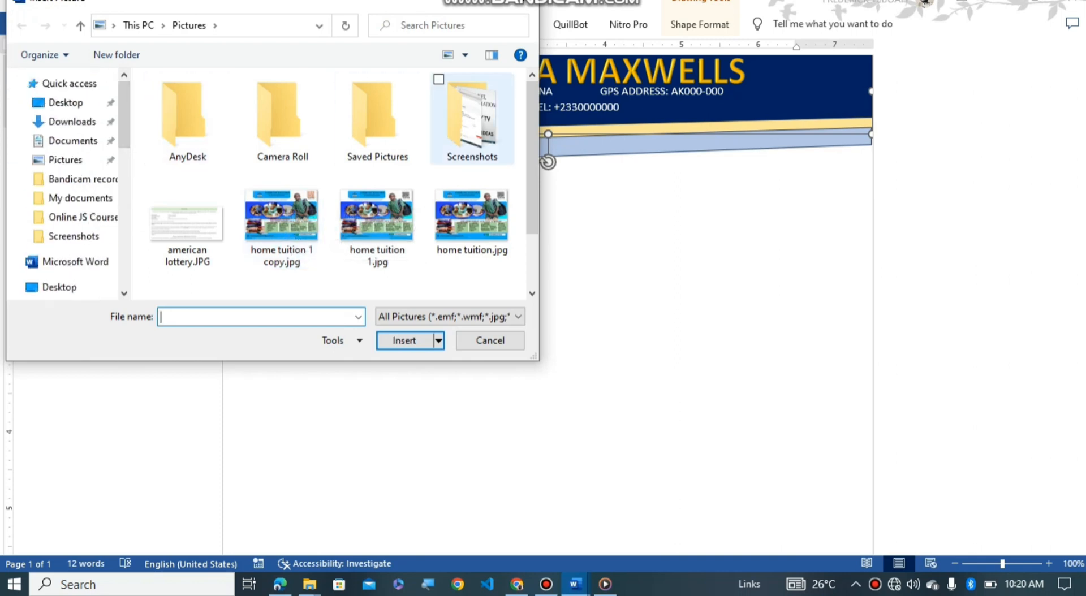
{"action": "scroll", "coordinate": [532, 170], "scroll_direction": "down", "scroll_amount": 1}
{"action": "scroll", "coordinate": [531, 170], "scroll_direction": "down", "scroll_amount": 1}
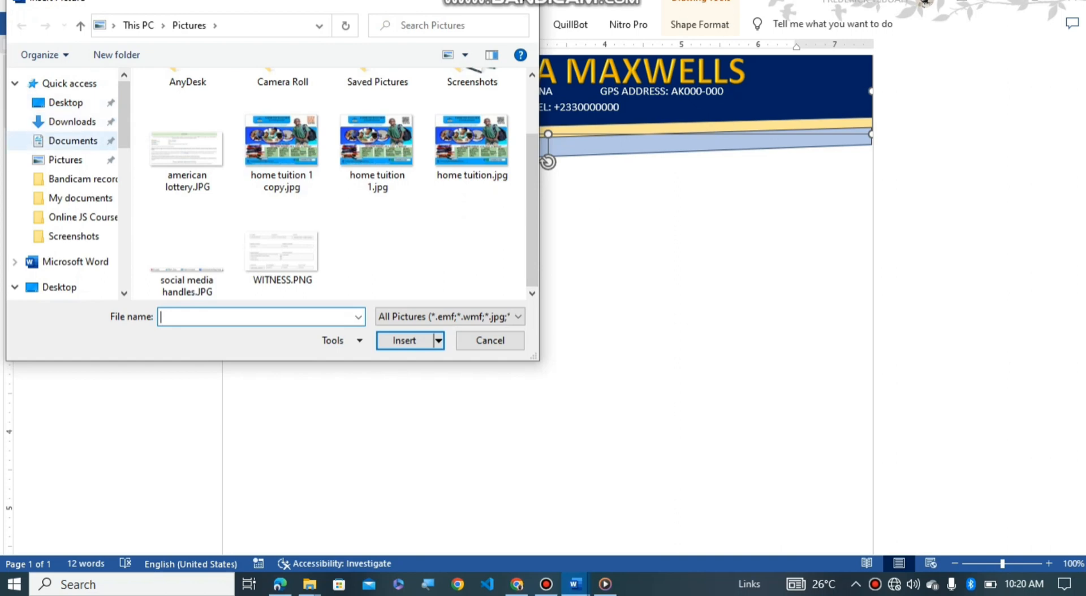
{"action": "left_click", "coordinate": [72, 122]}
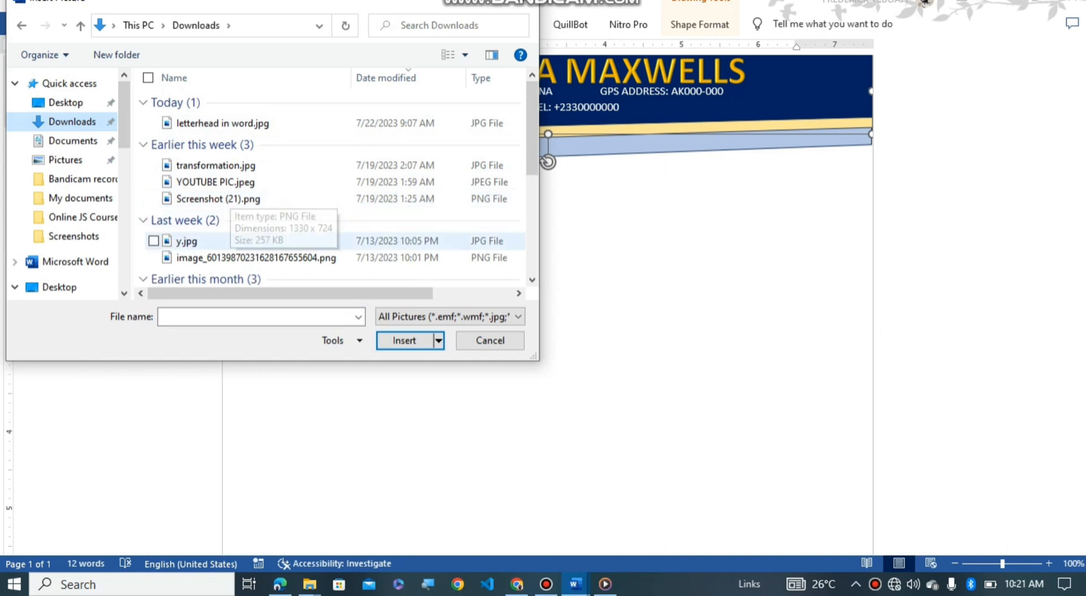
{"action": "left_click", "coordinate": [256, 257]}
{"action": "left_click", "coordinate": [404, 341]}
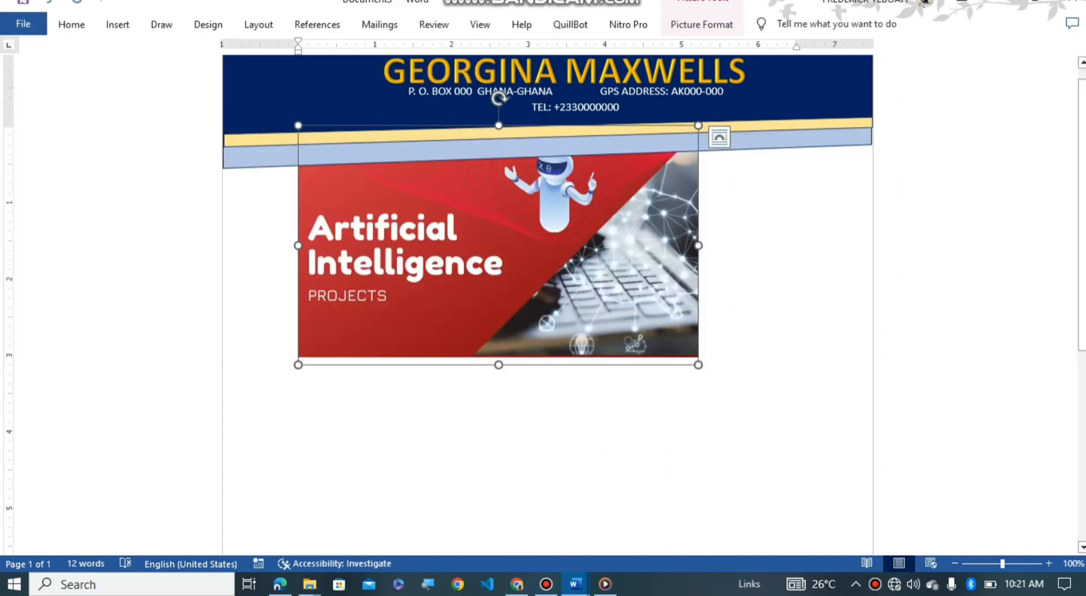
Step: Shrink the inserted Artificial Intelligence picture to a much smaller size
{"action": "left_click_drag", "start_coordinate": [698, 365], "coordinate": [413, 195]}
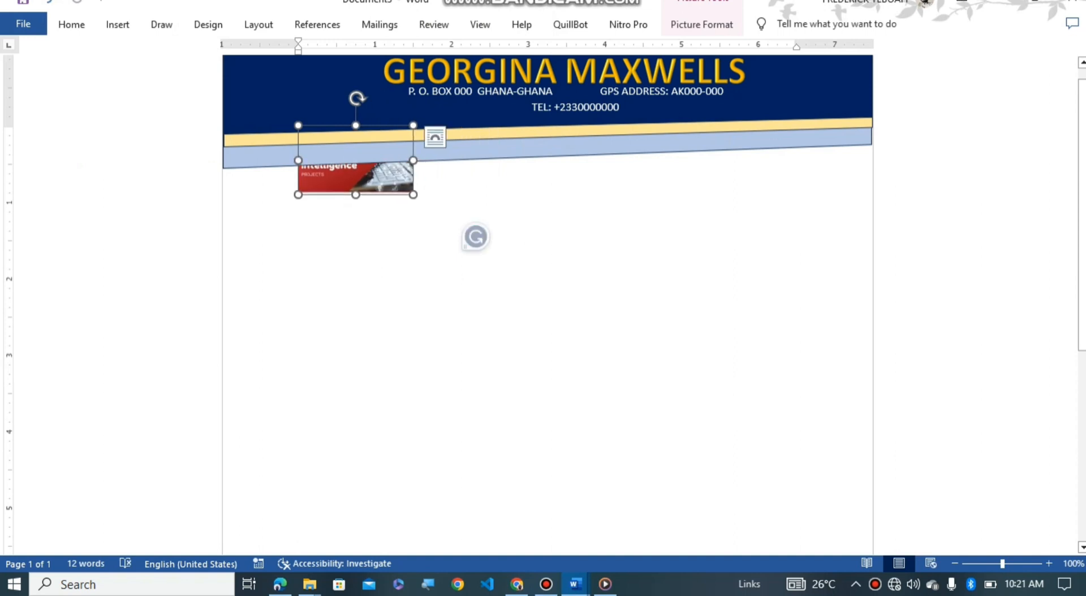
{"action": "left_click", "coordinate": [701, 24]}
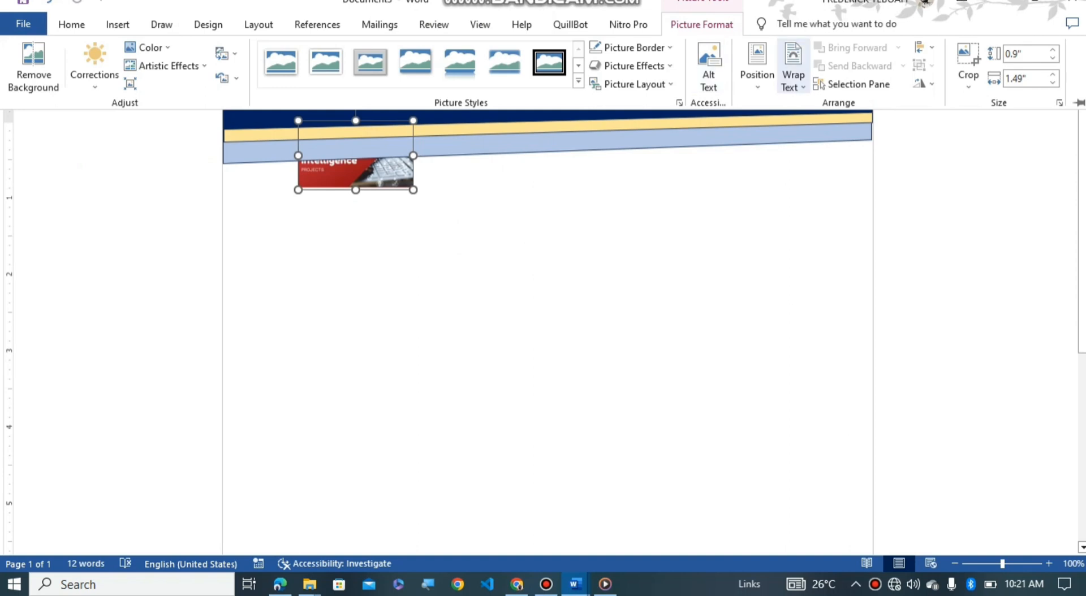
{"action": "scroll", "coordinate": [548, 330], "scroll_direction": "up", "scroll_amount": 1}
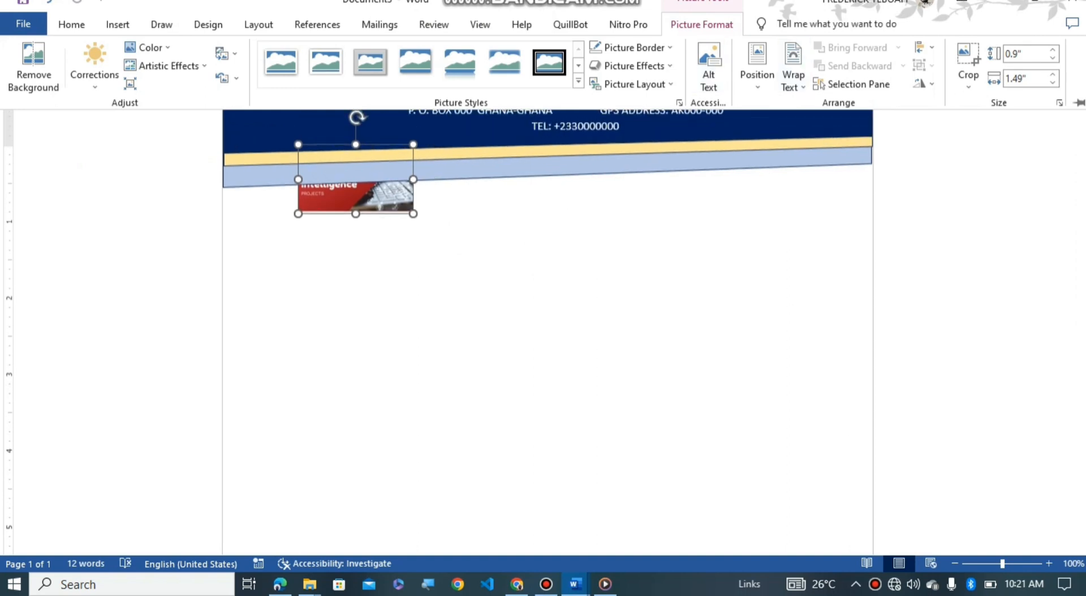
{"action": "left_click", "coordinate": [356, 197]}
{"action": "left_click", "coordinate": [546, 173]}
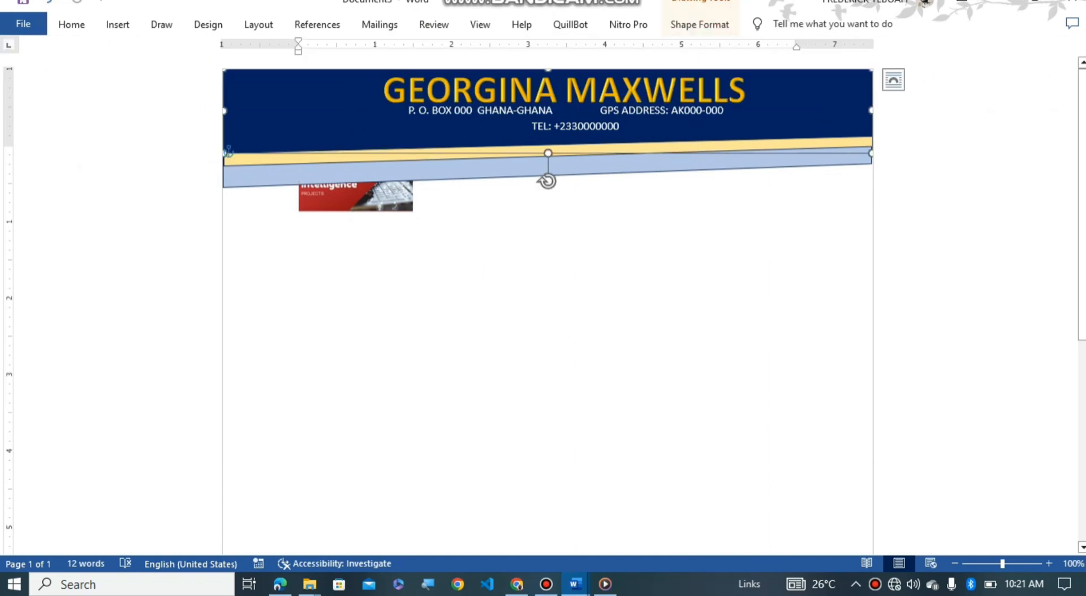
{"action": "left_click_drag", "start_coordinate": [356, 196], "coordinate": [300, 116]}
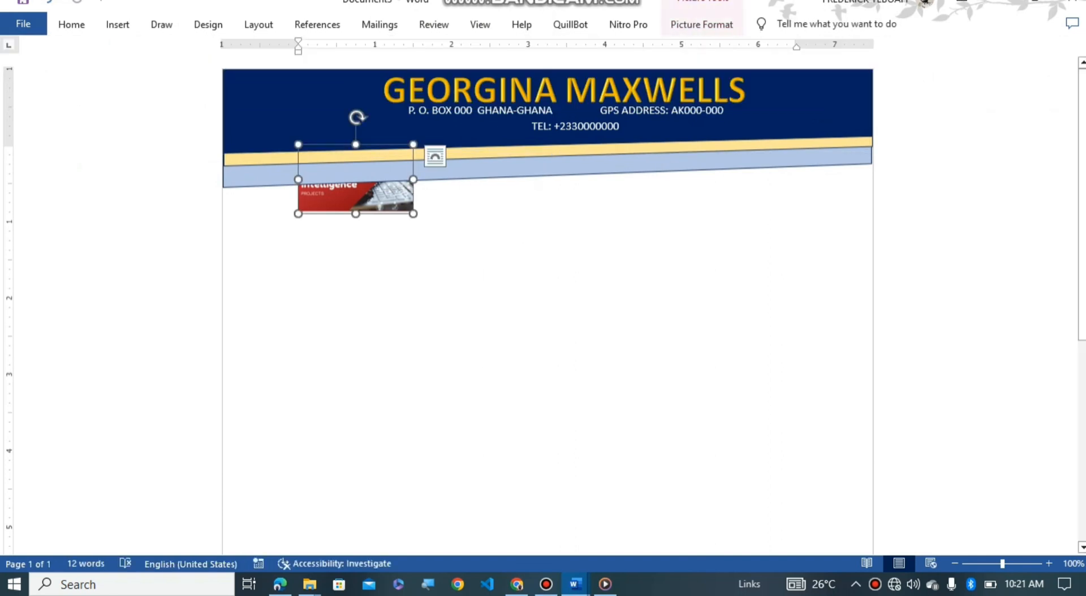
{"action": "left_click_drag", "start_coordinate": [356, 196], "coordinate": [300, 116]}
Step: Set the picture to In Front of Text and fit it as a small logo in the banner's top-left
{"action": "left_click", "coordinate": [701, 25]}
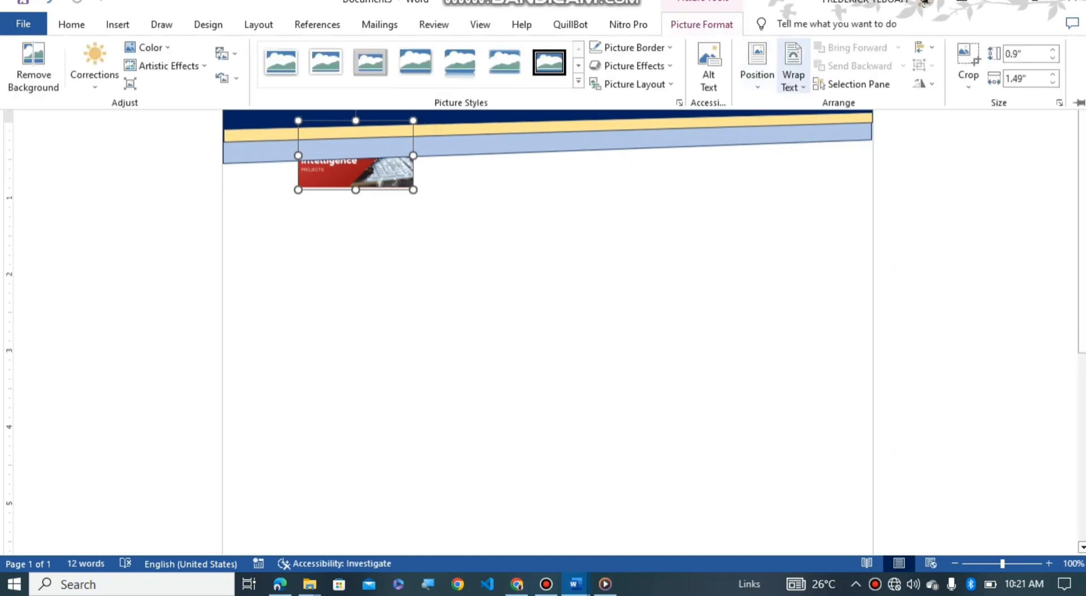
{"action": "left_click", "coordinate": [793, 79]}
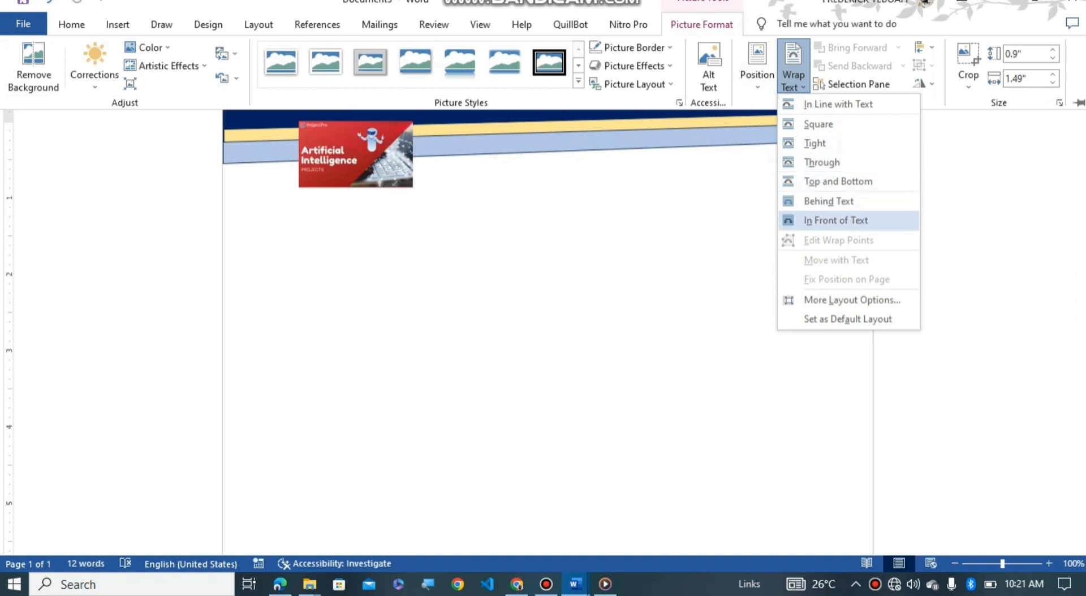
{"action": "left_click", "coordinate": [836, 220]}
{"action": "scroll", "coordinate": [547, 319], "scroll_direction": "up", "scroll_amount": 1}
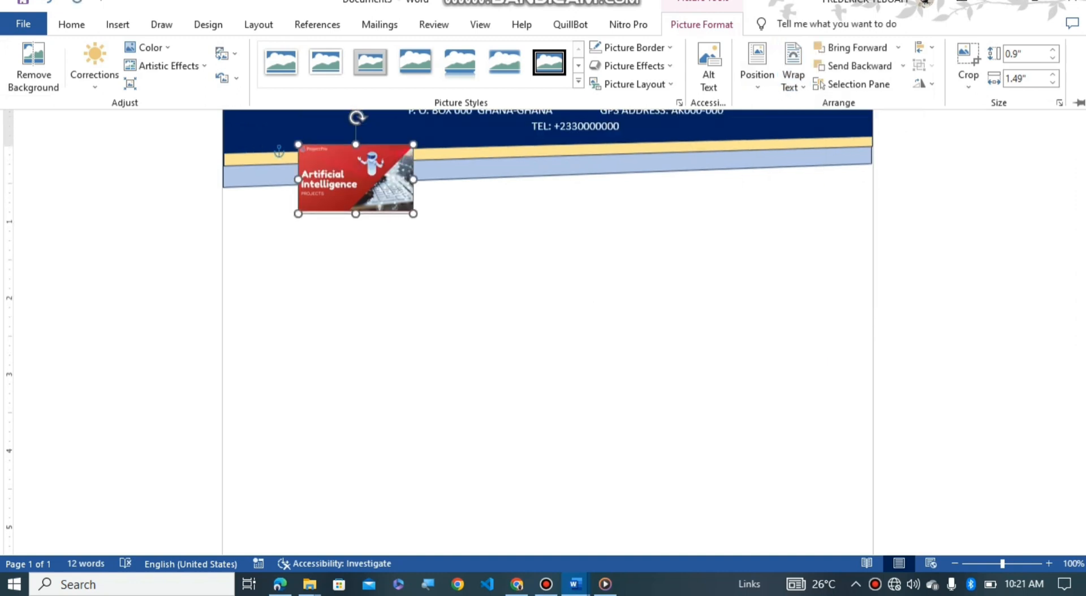
{"action": "left_click_drag", "start_coordinate": [356, 178], "coordinate": [296, 110]}
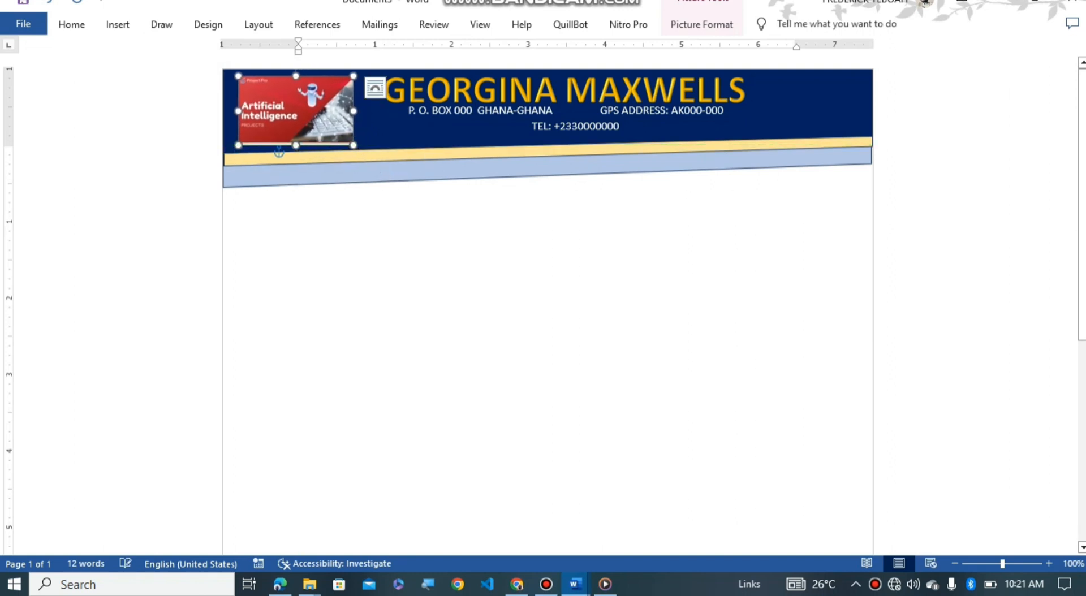
{"action": "mouse_move", "coordinate": [354, 145]}
{"action": "left_mouse_down"}
{"action": "mouse_move", "coordinate": [322, 126]}
{"action": "mouse_move", "coordinate": [338, 136]}
{"action": "left_mouse_up"}
Step: Deselect the logo and open Design > Watermark > Custom Watermark
{"action": "left_click", "coordinate": [362, 243]}
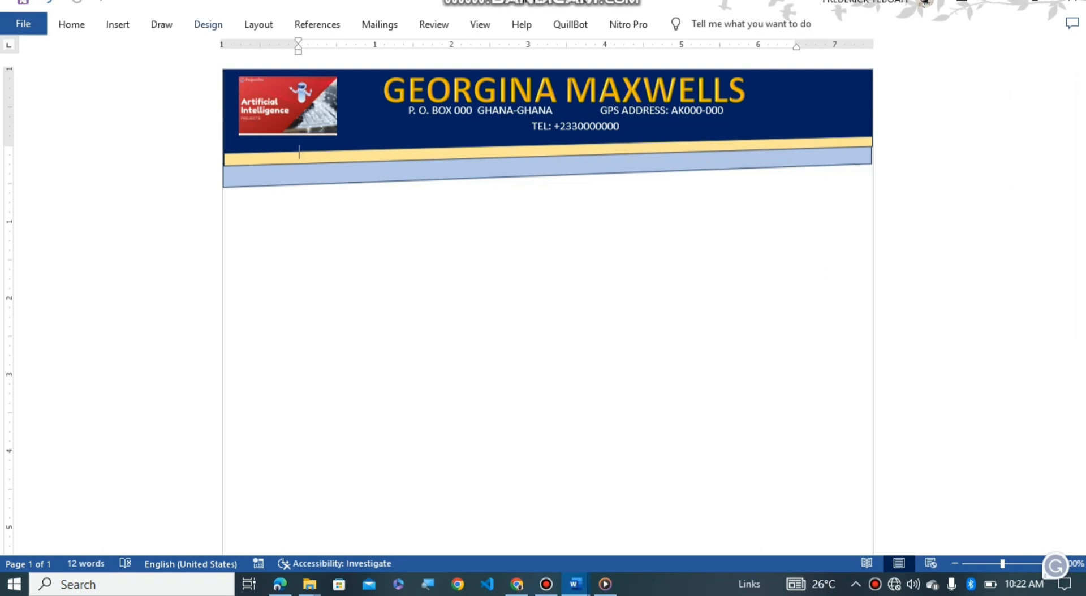
{"action": "left_click", "coordinate": [208, 24]}
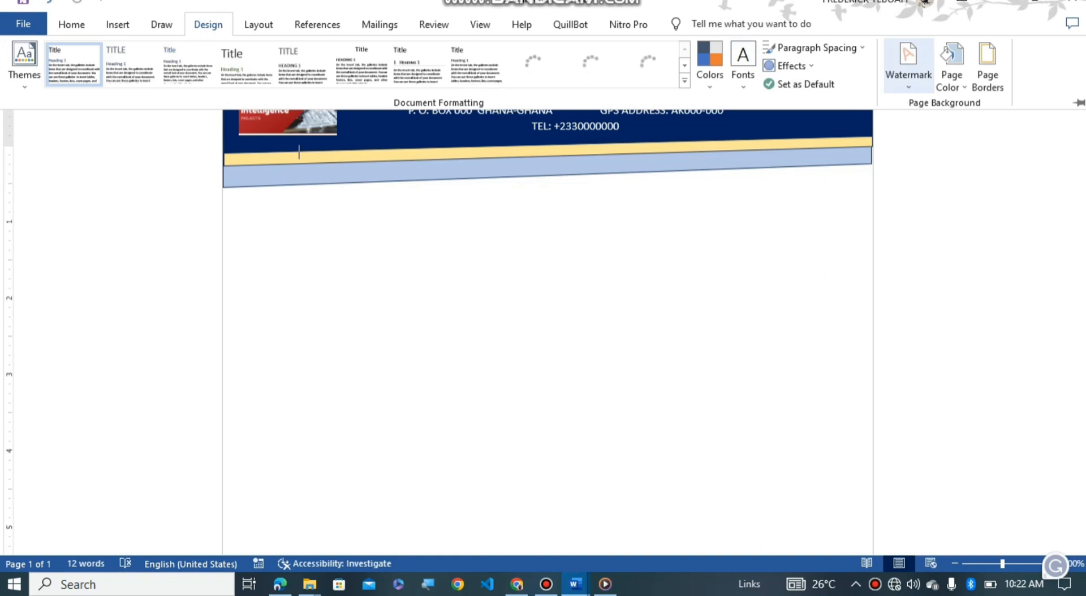
{"action": "left_click", "coordinate": [908, 62]}
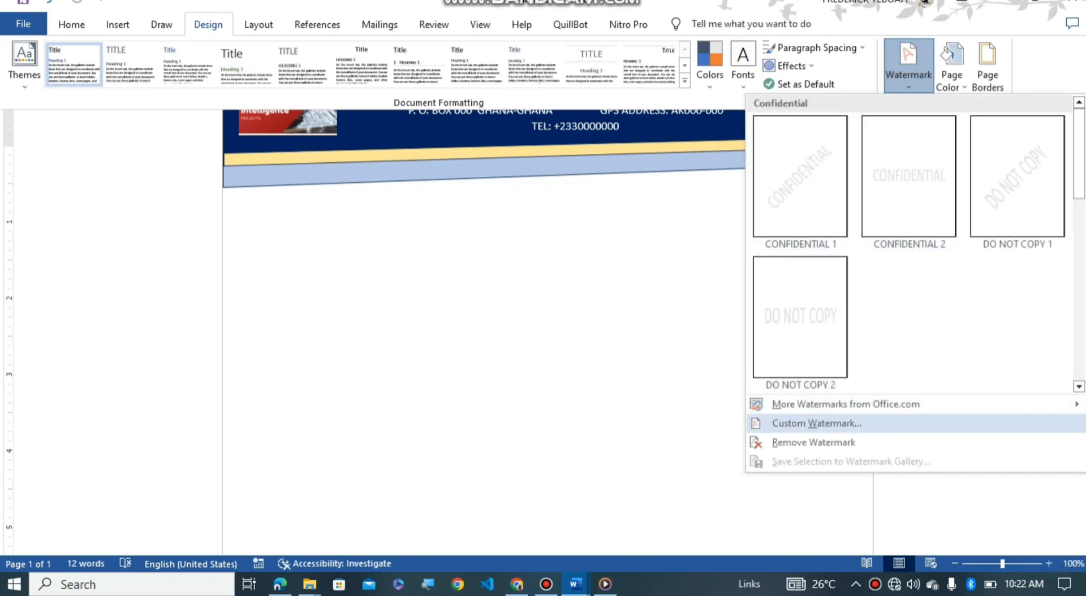
{"action": "left_click", "coordinate": [816, 423]}
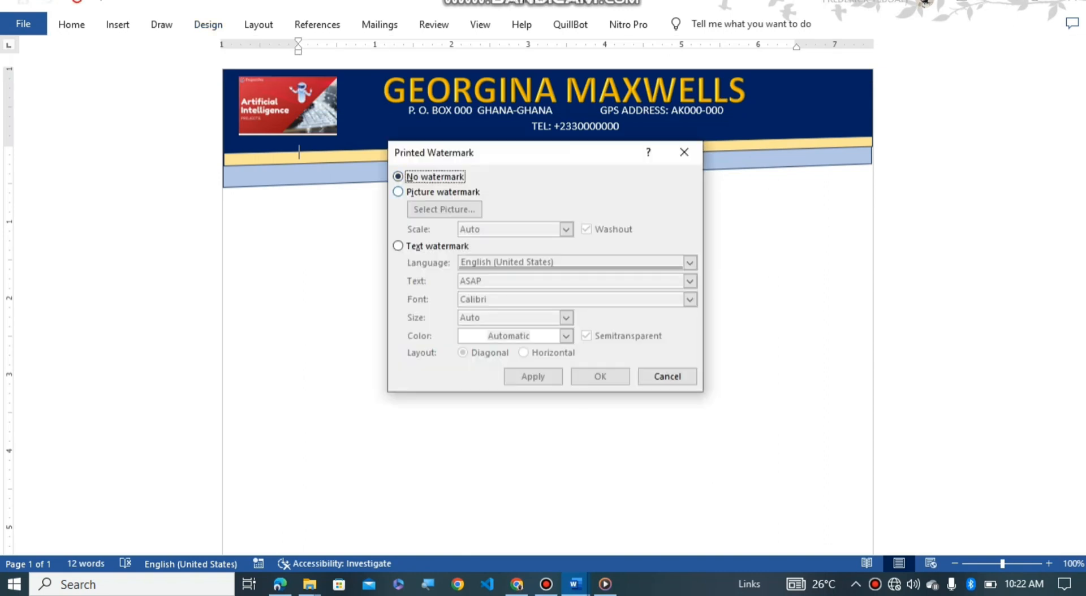
Step: Choose Picture watermark and select the Artificial Intelligence image from local files
{"action": "left_click", "coordinate": [400, 192]}
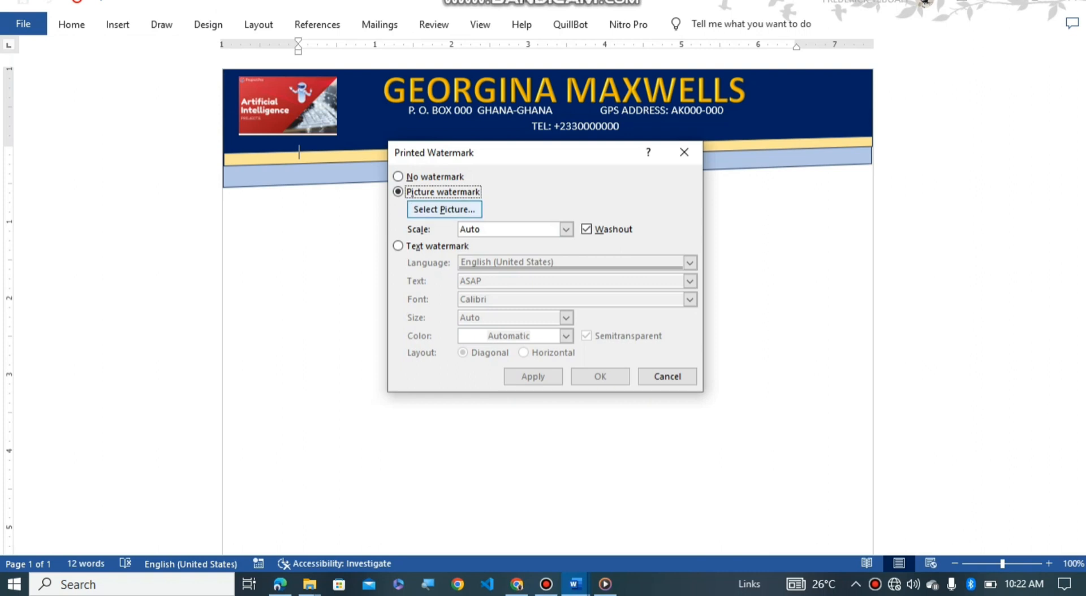
{"action": "left_click", "coordinate": [444, 210]}
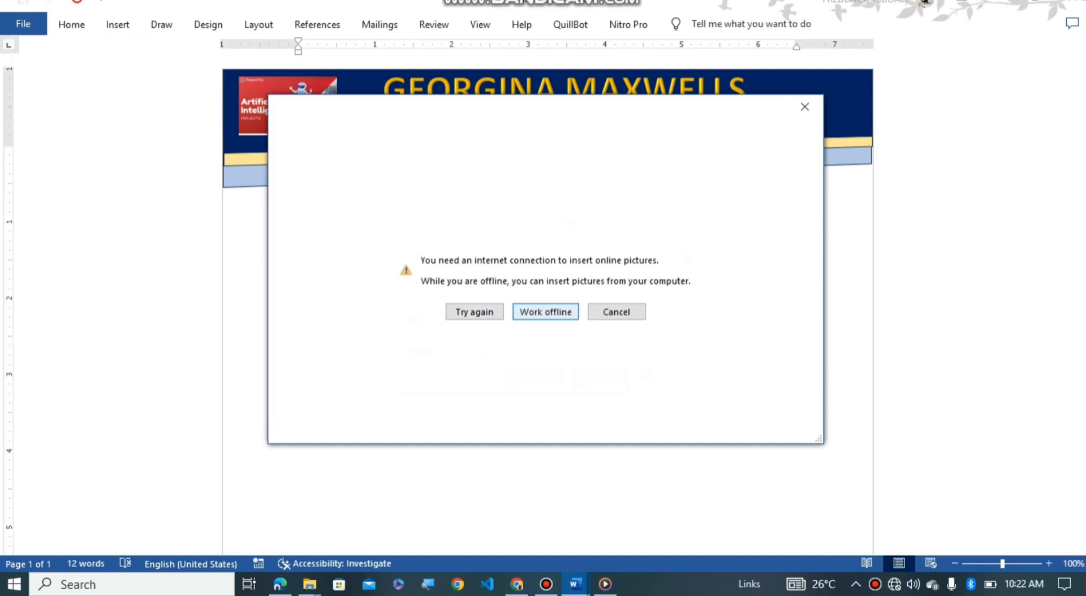
{"action": "left_click", "coordinate": [545, 311]}
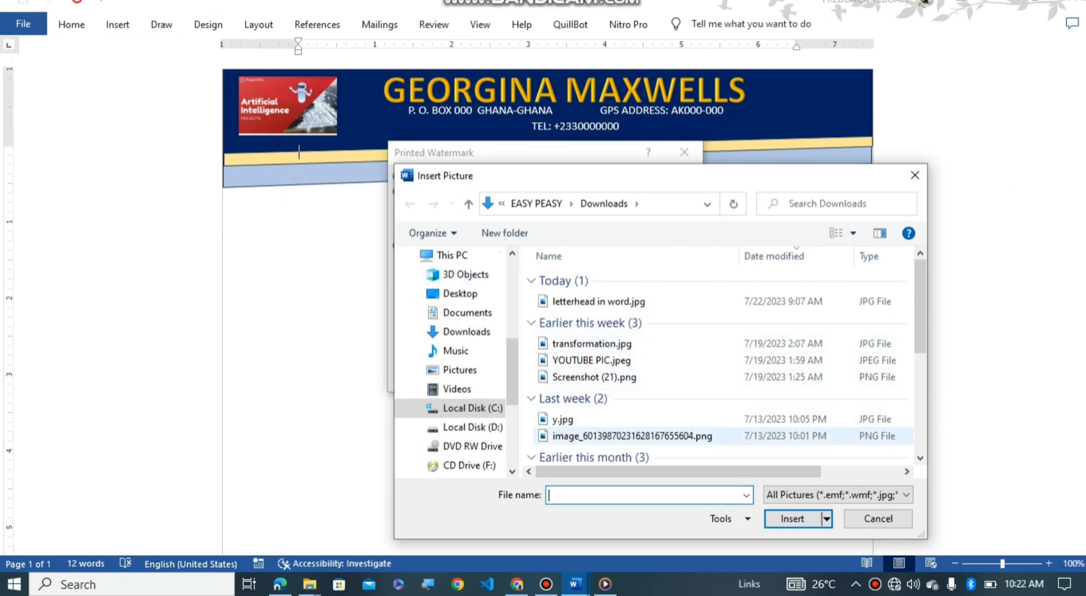
{"action": "double_click", "coordinate": [632, 436]}
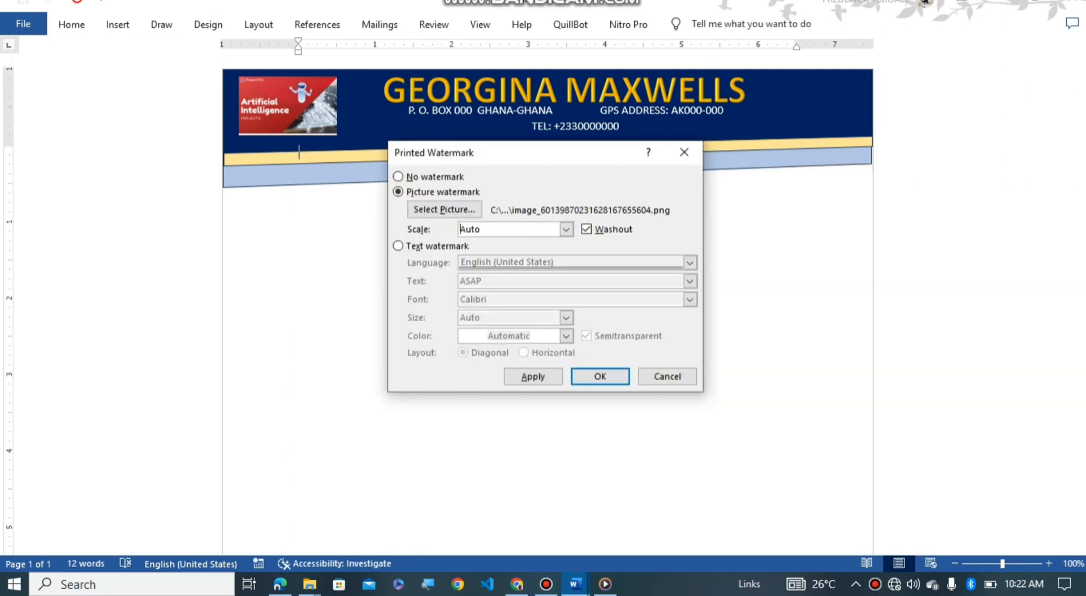
Step: Set the watermark scale to 100% with Washout and apply it
{"action": "left_click", "coordinate": [566, 229]}
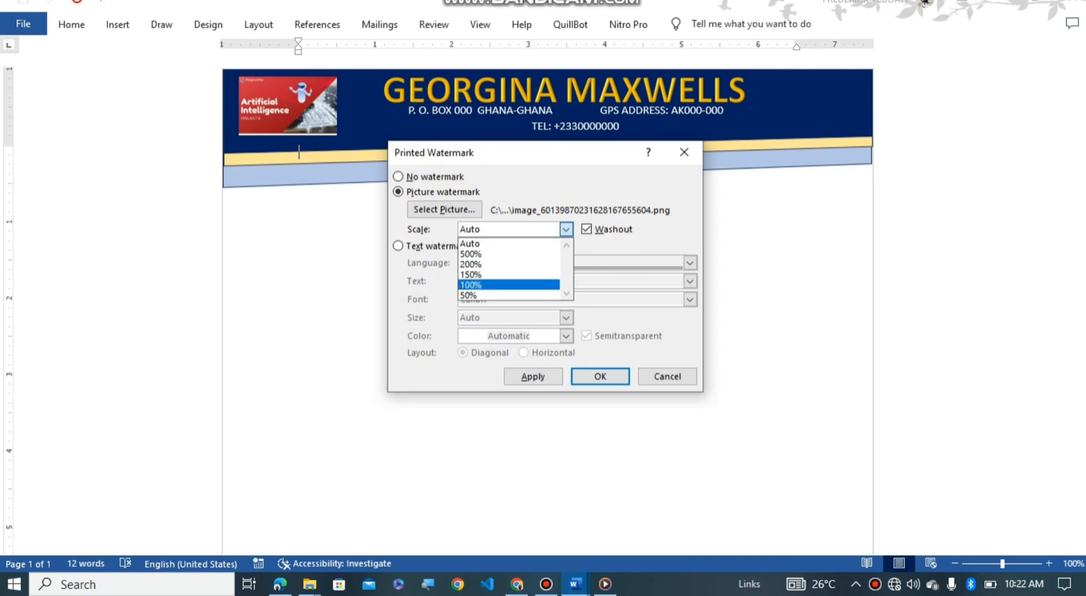
{"action": "key", "text": "Return"}
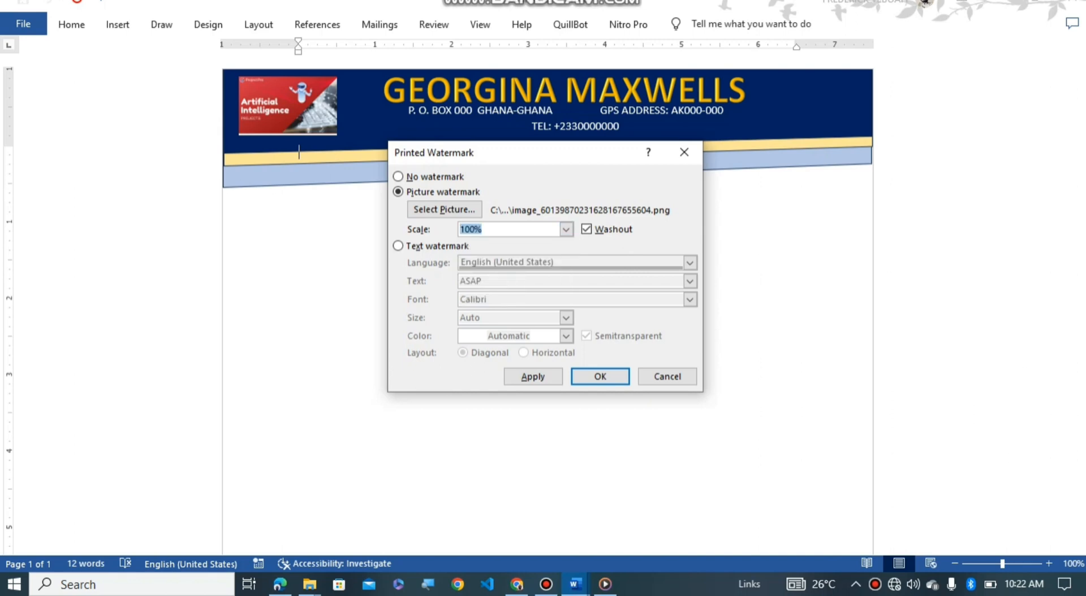
{"action": "key", "text": "alt+a"}
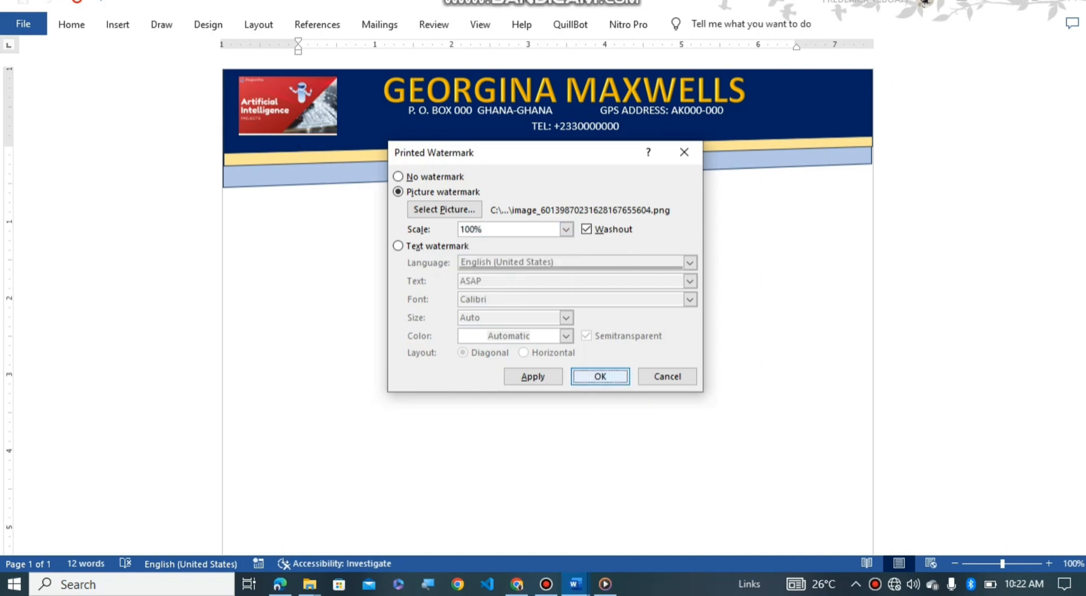
{"action": "left_click", "coordinate": [600, 376]}
{"action": "scroll", "coordinate": [600, 376], "scroll_direction": "down", "scroll_amount": 6}
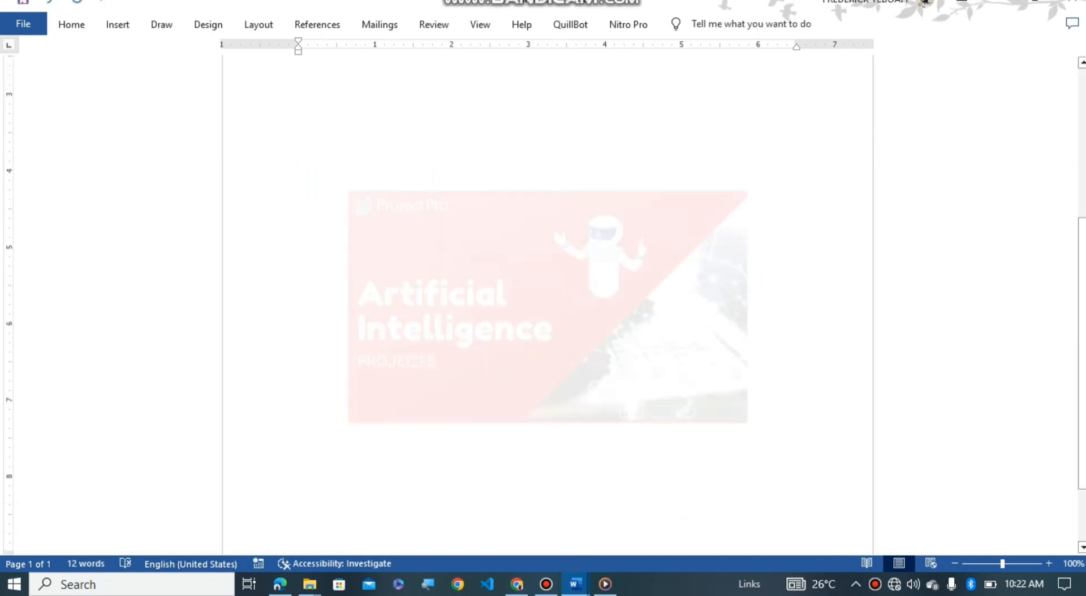
{"action": "scroll", "coordinate": [547, 283], "scroll_direction": "up", "scroll_amount": 5}
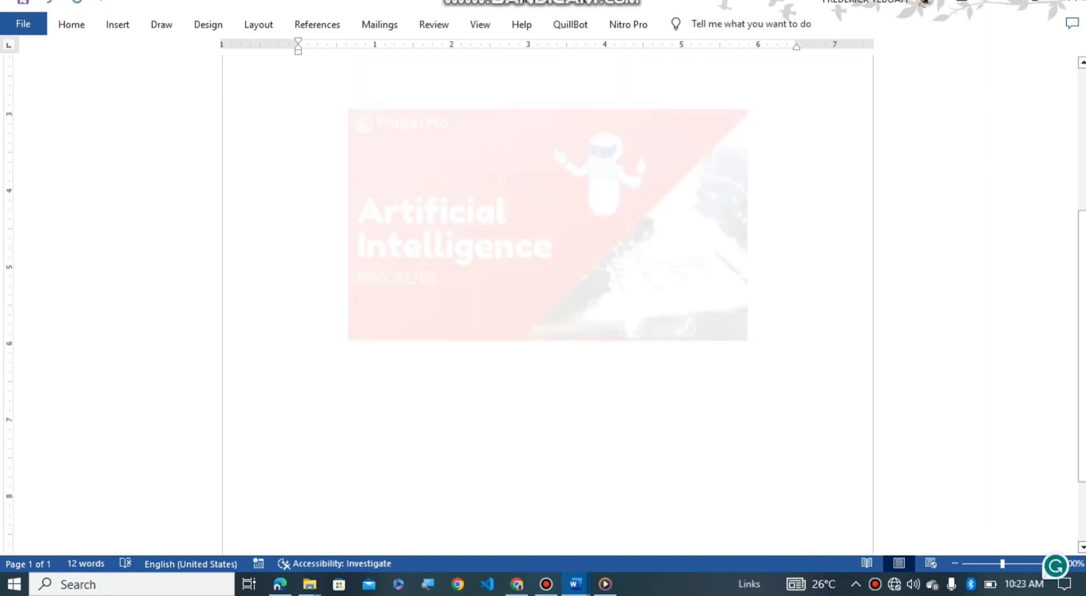
{"action": "scroll", "coordinate": [547, 305], "scroll_direction": "up", "scroll_amount": 3}
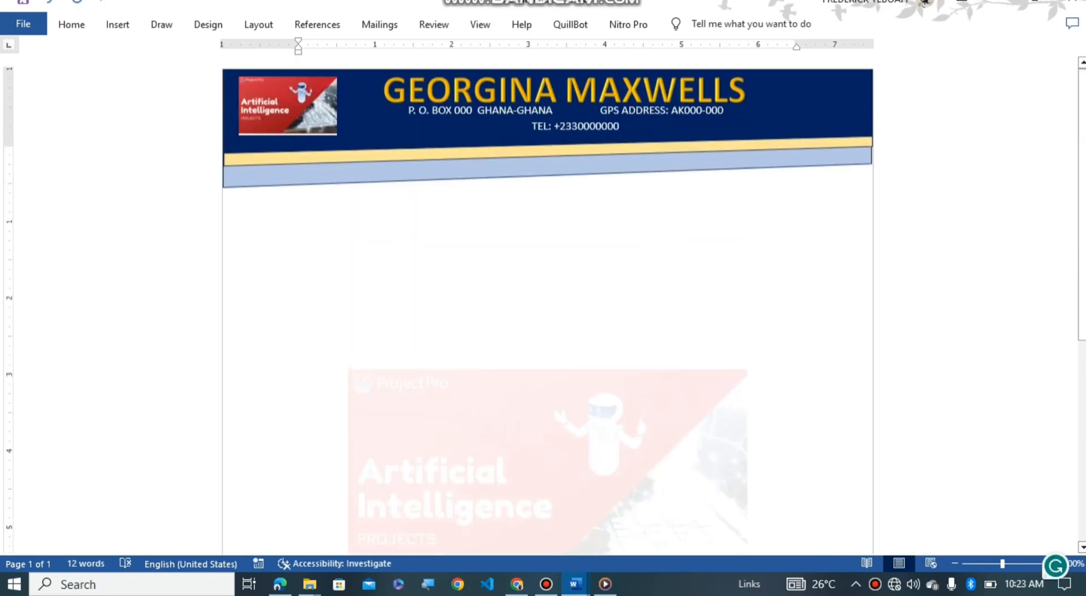
{"action": "scroll", "coordinate": [547, 306], "scroll_direction": "down", "scroll_amount": 10}
{"action": "scroll", "coordinate": [547, 305], "scroll_direction": "up", "scroll_amount": 10}
Step: Draw a wide, short horizontal text box just below the header band
{"action": "left_click", "coordinate": [117, 24]}
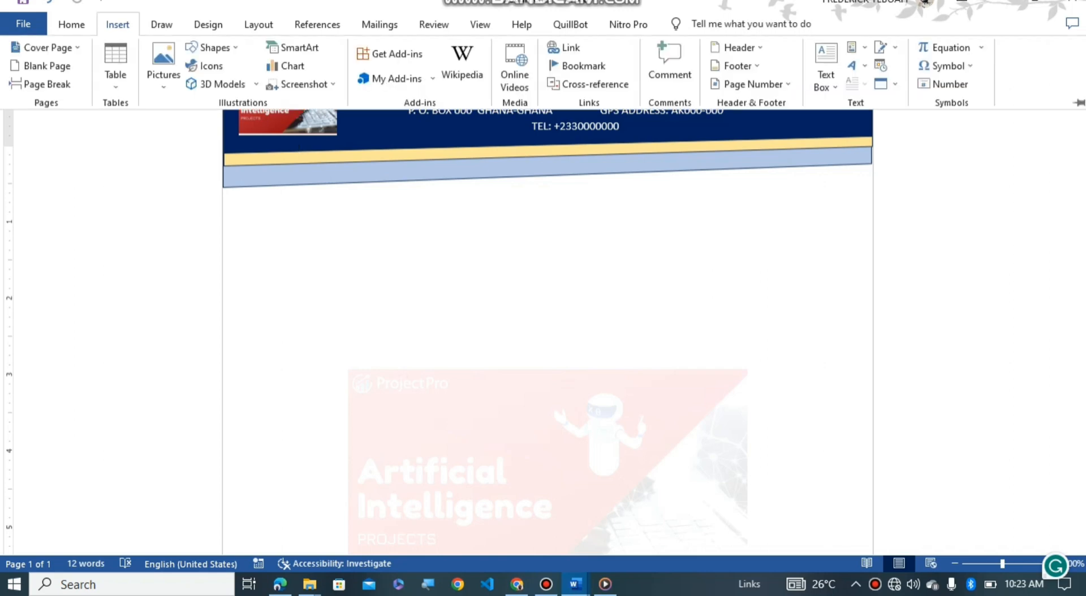
{"action": "left_click", "coordinate": [826, 79]}
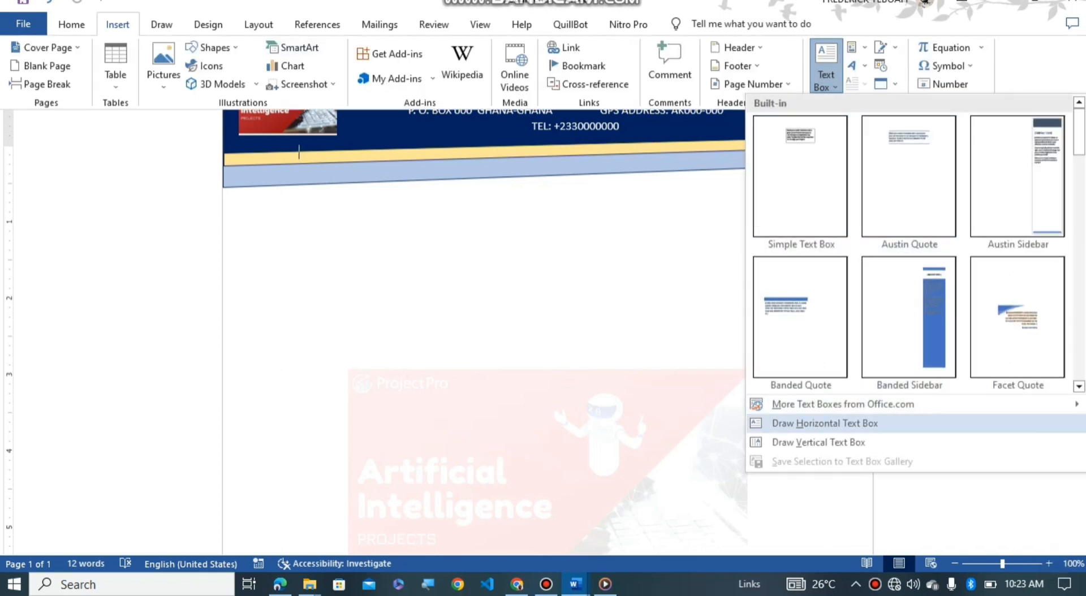
{"action": "left_click", "coordinate": [823, 425]}
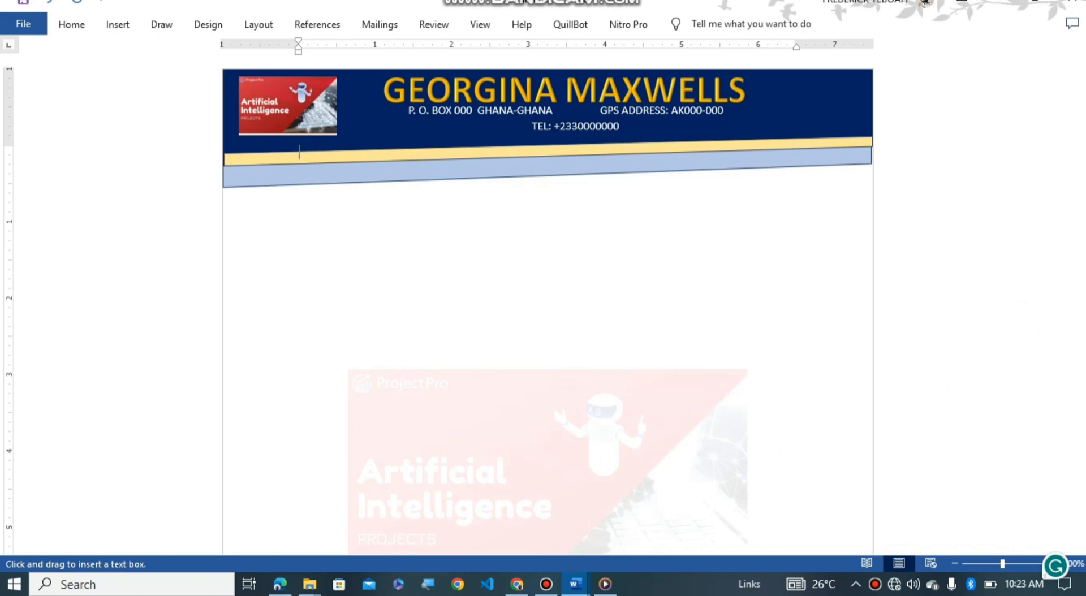
{"action": "left_click_drag", "start_coordinate": [258, 230], "coordinate": [867, 270]}
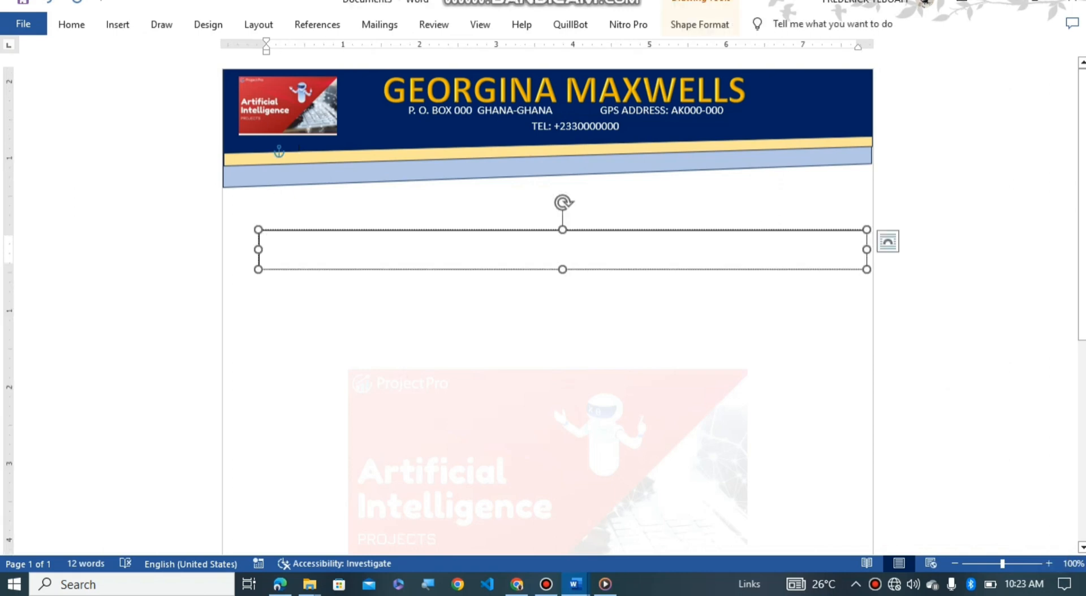
{"action": "left_click_drag", "start_coordinate": [736, 270], "coordinate": [724, 234]}
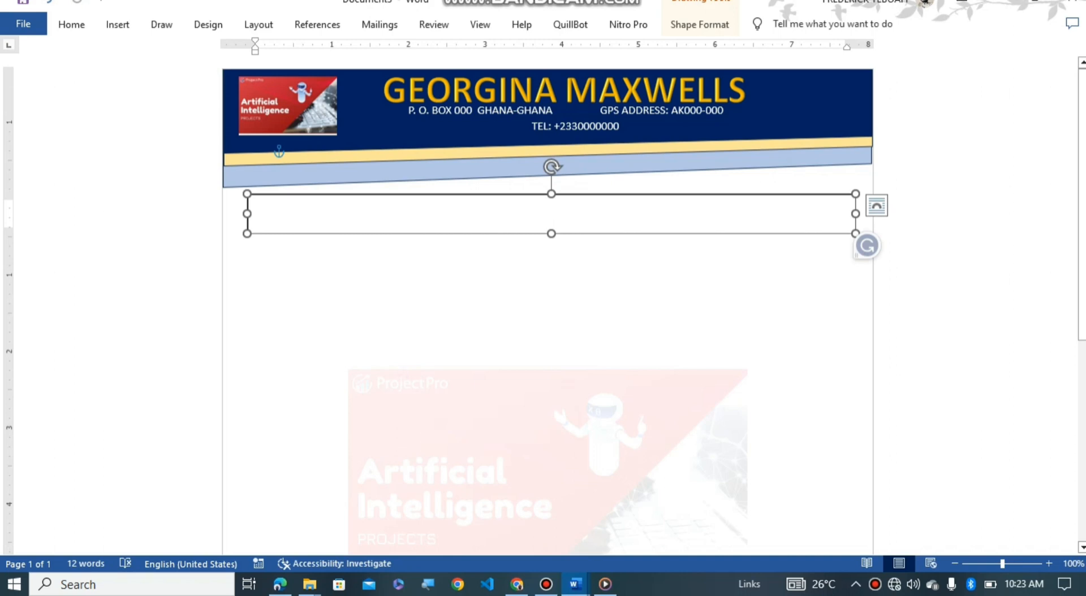
{"action": "left_click_drag", "start_coordinate": [551, 233], "coordinate": [551, 217]}
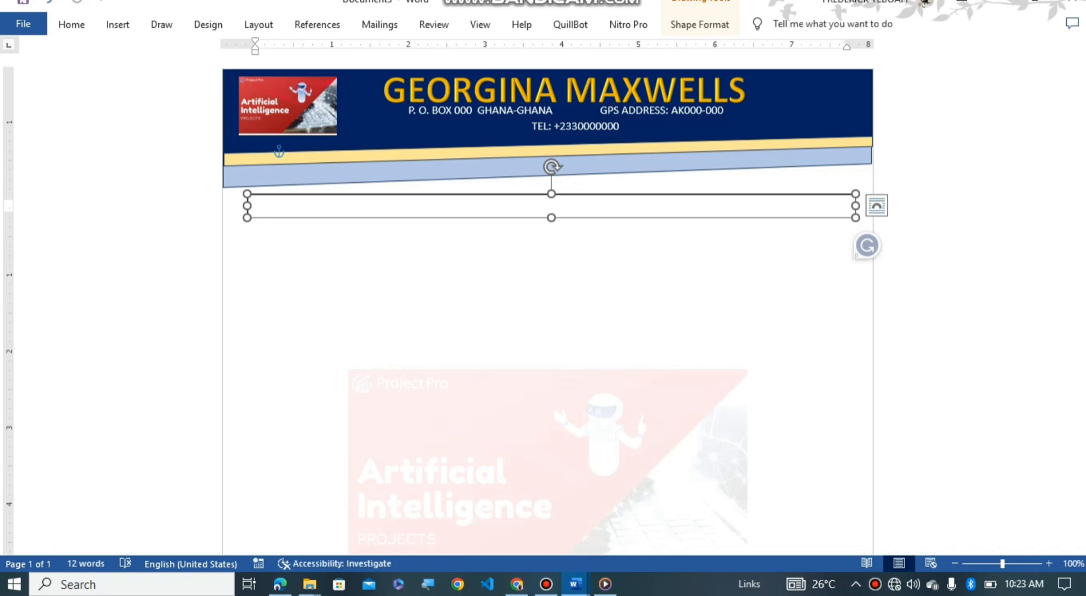
Step: Fill it with a dotted 'Ref:' line on the left and a dotted date ('…/…/') on the right
{"action": "type", "text": "Ref"}
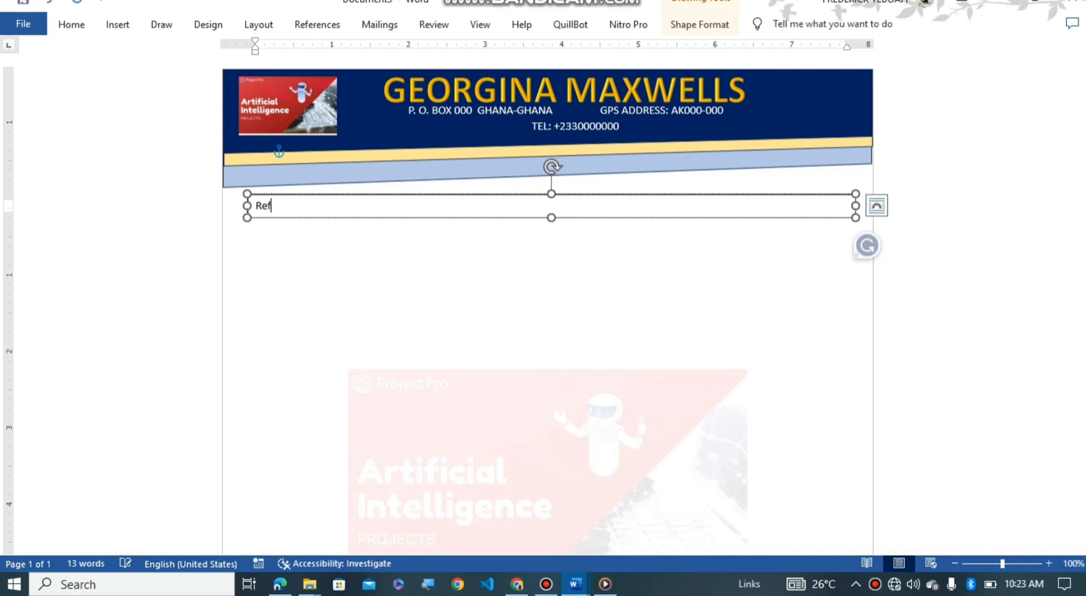
{"action": "type", "text": ": ......................................"}
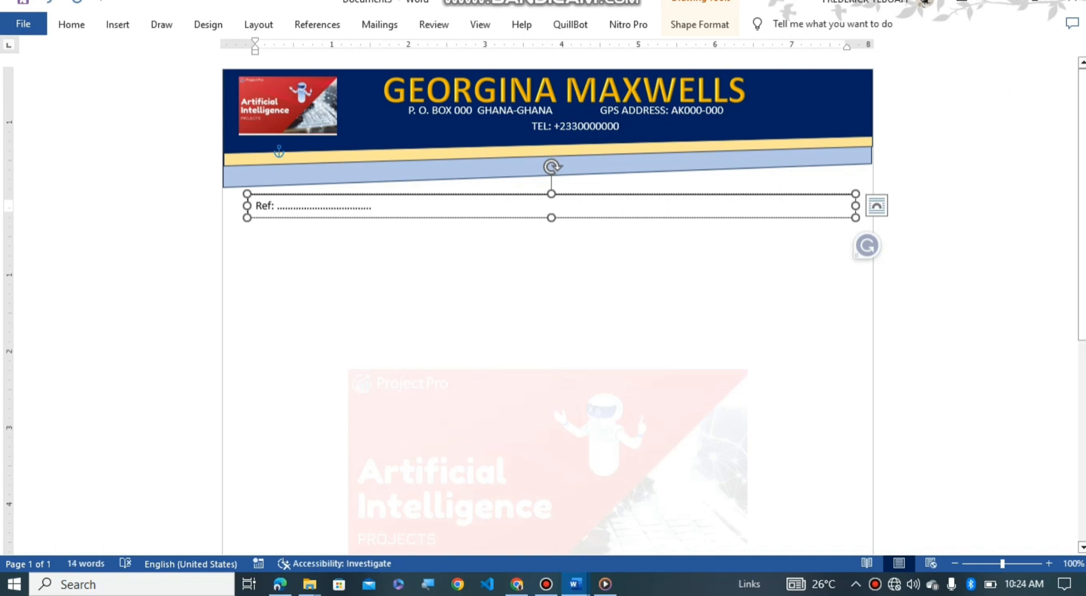
{"action": "key", "text": "Tab"}
{"action": "key", "text": "Tab"}
{"action": "key", "text": "Tab"}
{"action": "key", "text": "Tab"}
{"action": "key", "text": "Tab"}
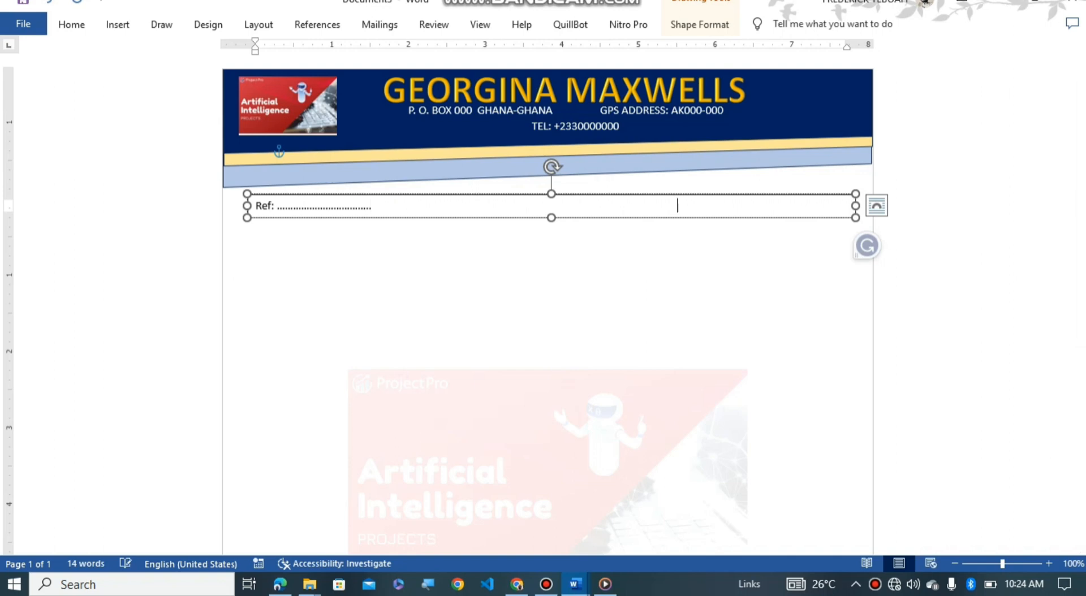
{"action": "type", "text": "Dat"}
{"action": "type", "text": ".."}
{"action": "type", "text": "......./"}
{"action": "type", "text": "......"}
{"action": "type", "text": "...../"}
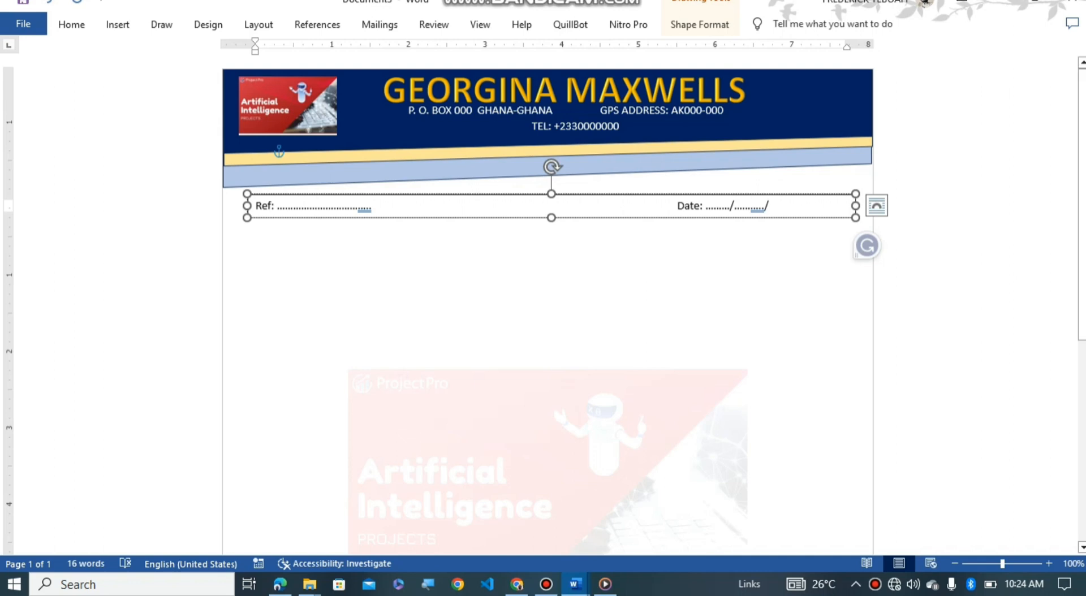
{"action": "left_click", "coordinate": [298, 151]}
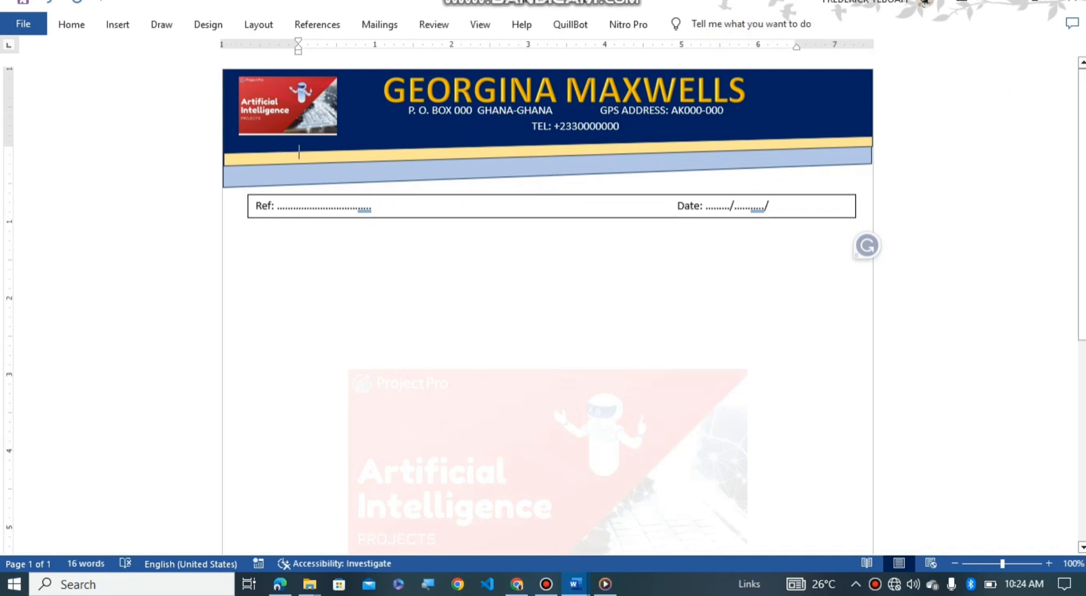
Step: Set the Ref/Date text box to No Fill and No Outline, then deselect it
{"action": "left_click", "coordinate": [552, 195]}
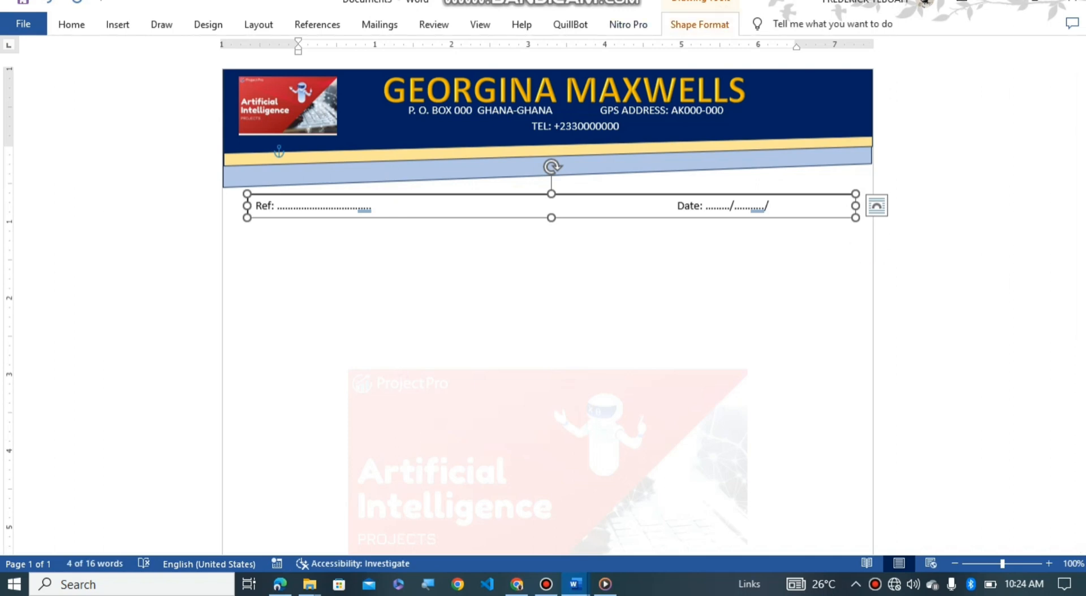
{"action": "left_click", "coordinate": [699, 24]}
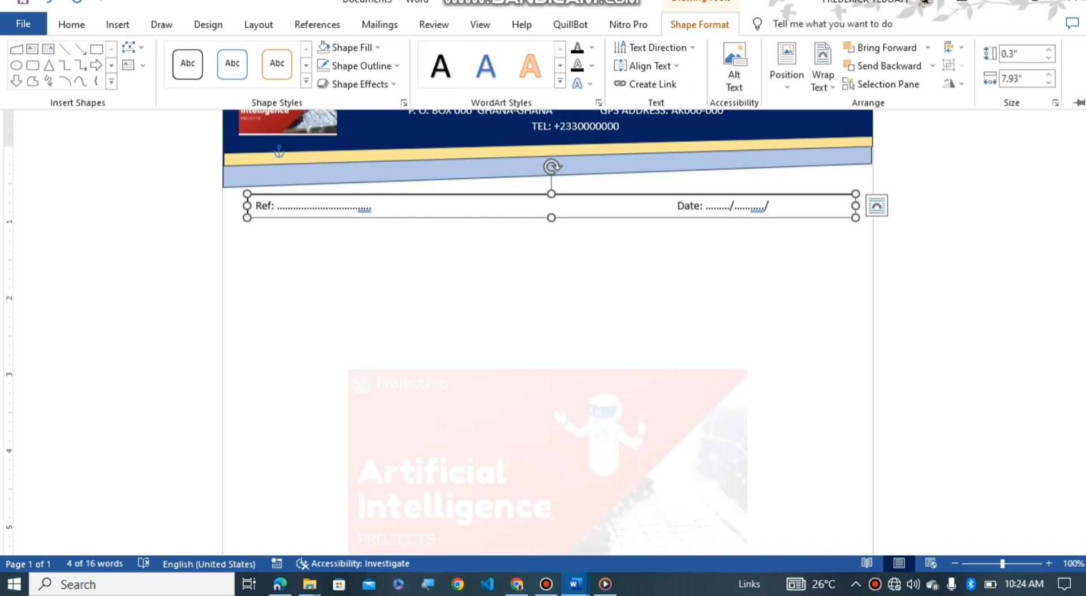
{"action": "left_click", "coordinate": [352, 47]}
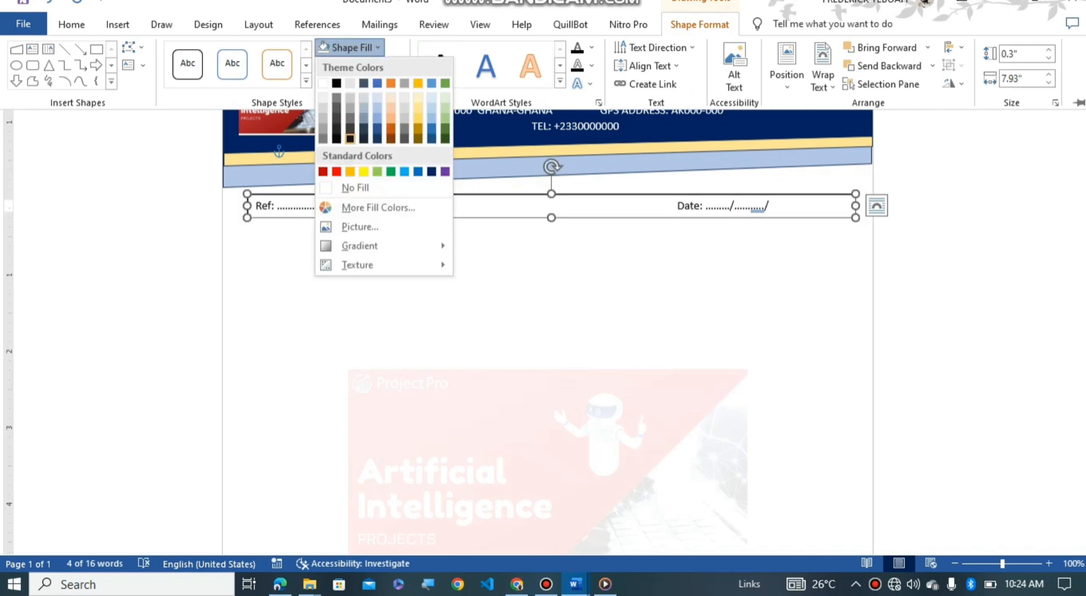
{"action": "left_click", "coordinate": [355, 187]}
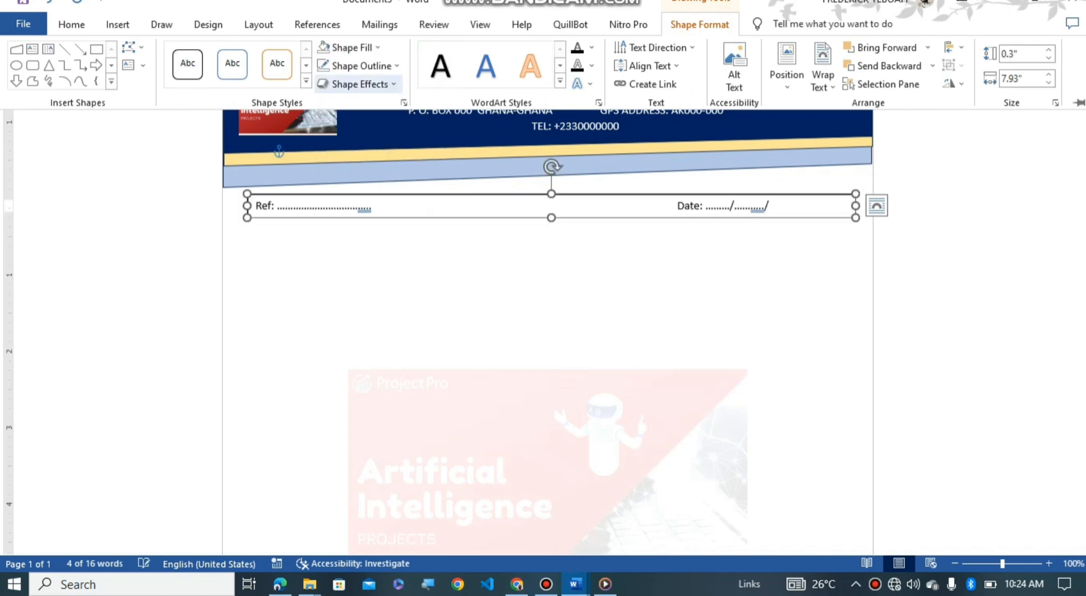
{"action": "left_click", "coordinate": [362, 66]}
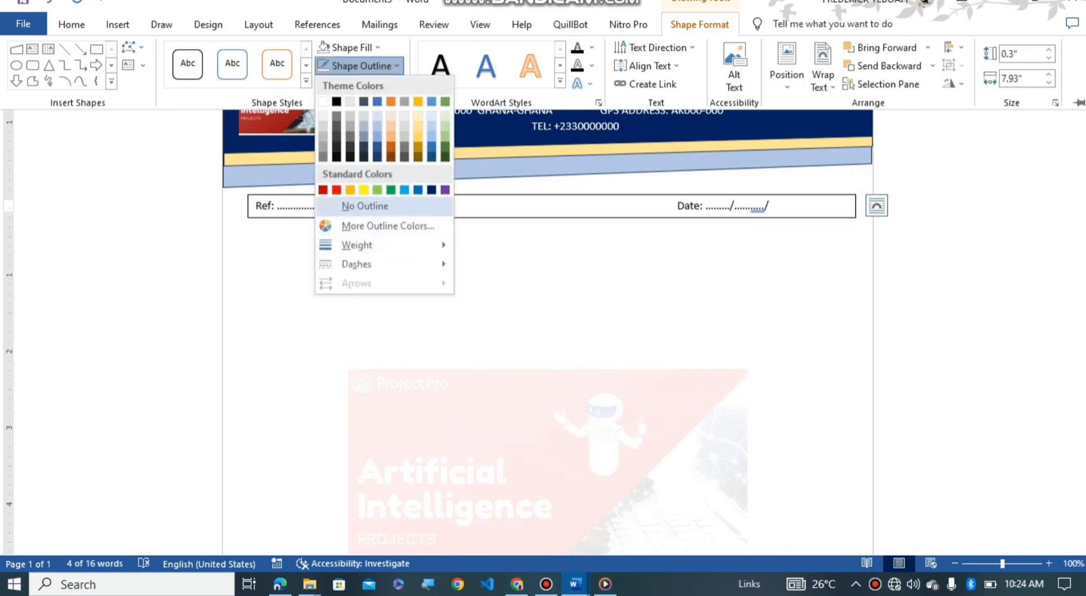
{"action": "left_click", "coordinate": [365, 206]}
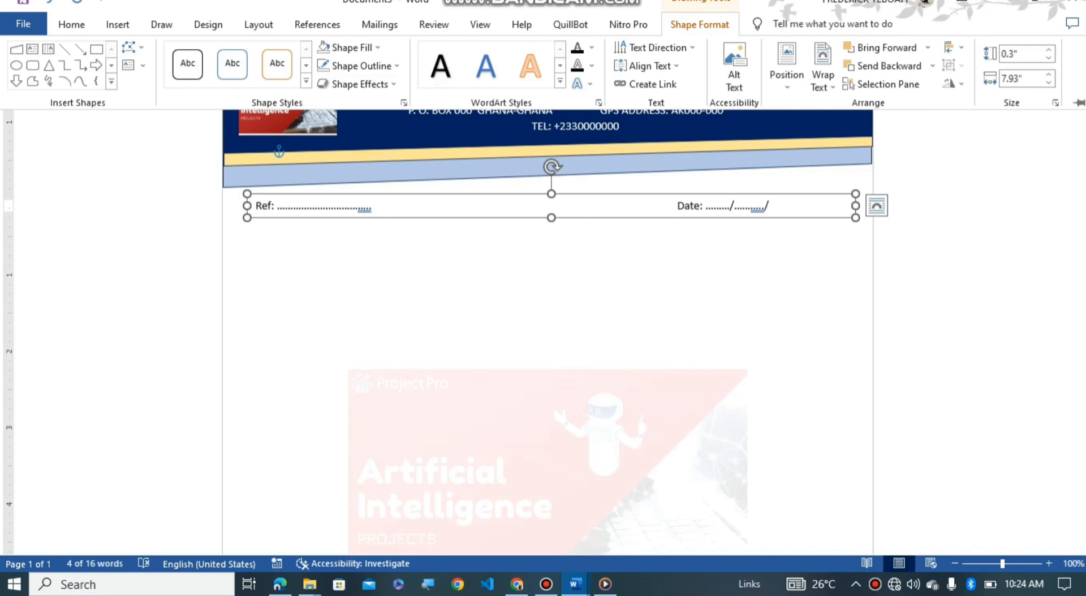
{"action": "left_click", "coordinate": [547, 282]}
{"action": "left_click", "coordinate": [547, 282]}
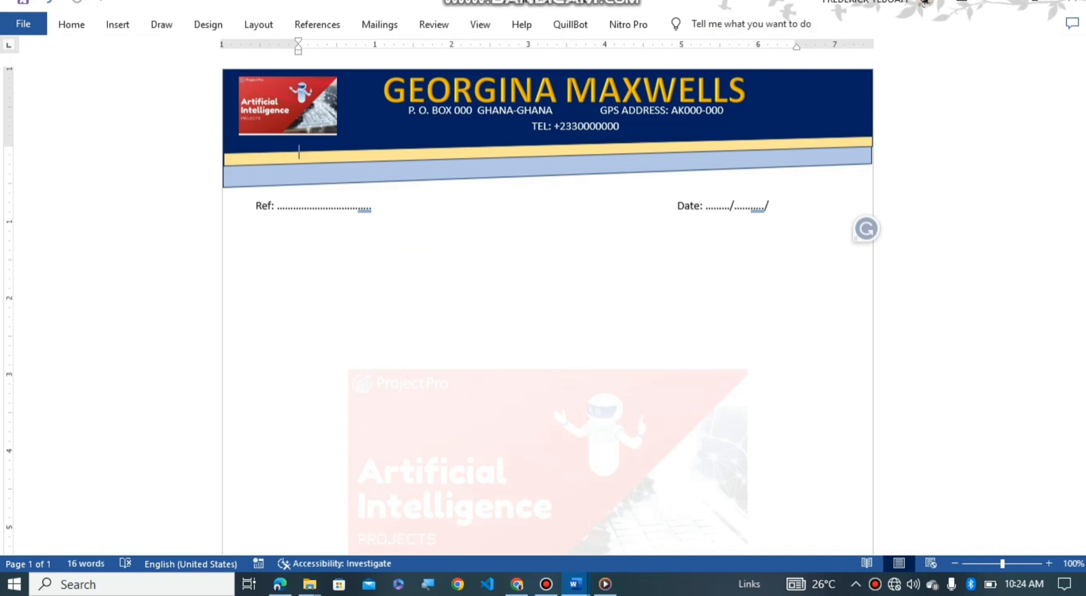
{"action": "scroll", "coordinate": [299, 152], "scroll_direction": "down", "scroll_amount": 1}
Step: Draw a blue rectangle along the page bottom, stretched from the left edge to the right margin
{"action": "scroll", "coordinate": [547, 283], "scroll_direction": "down", "scroll_amount": 6}
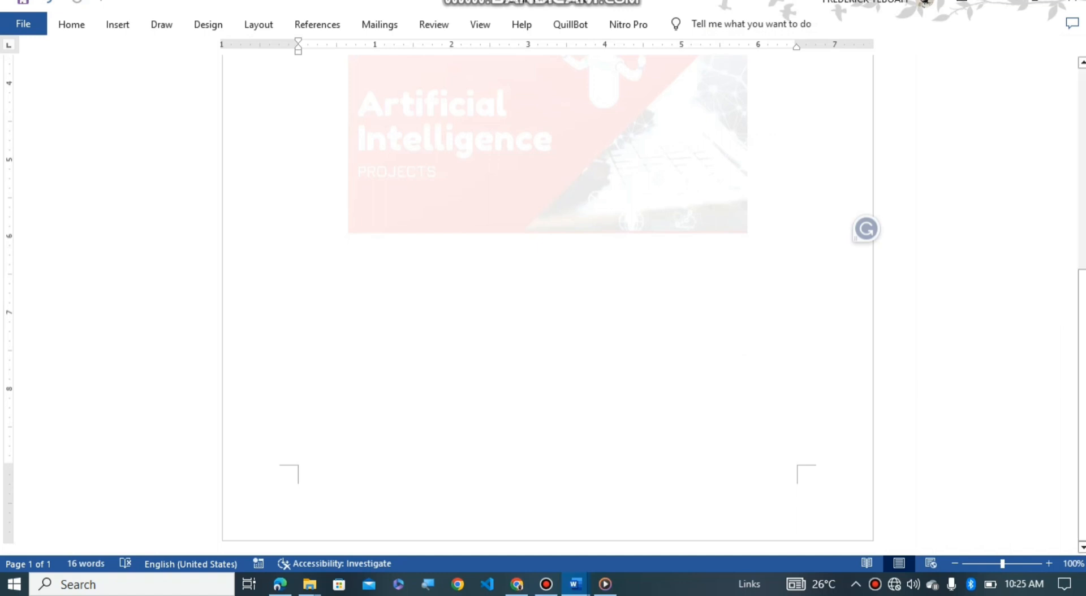
{"action": "left_click", "coordinate": [118, 24]}
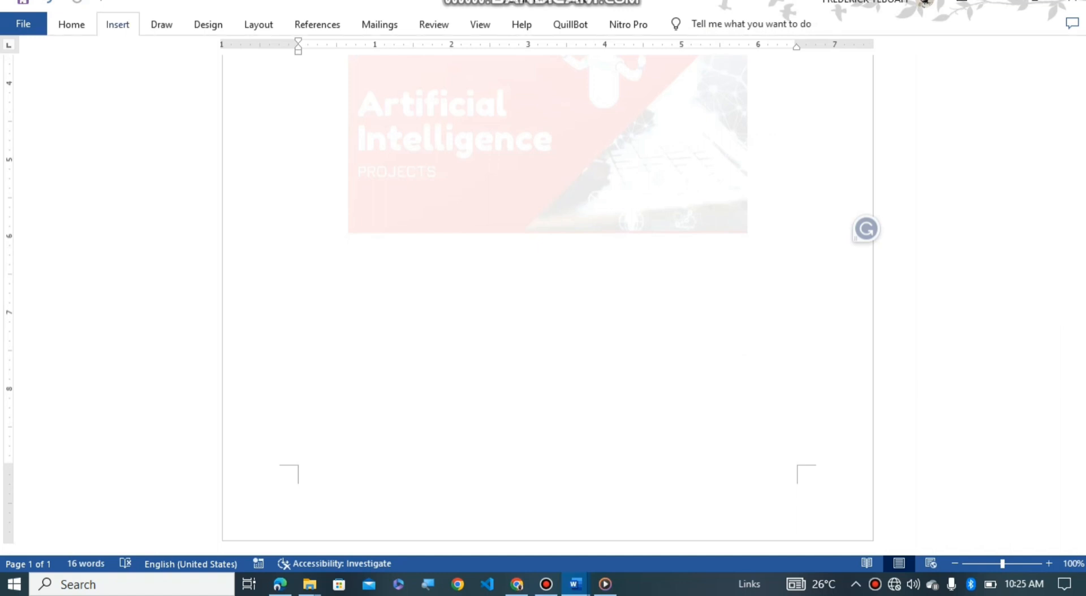
{"action": "left_click", "coordinate": [210, 47]}
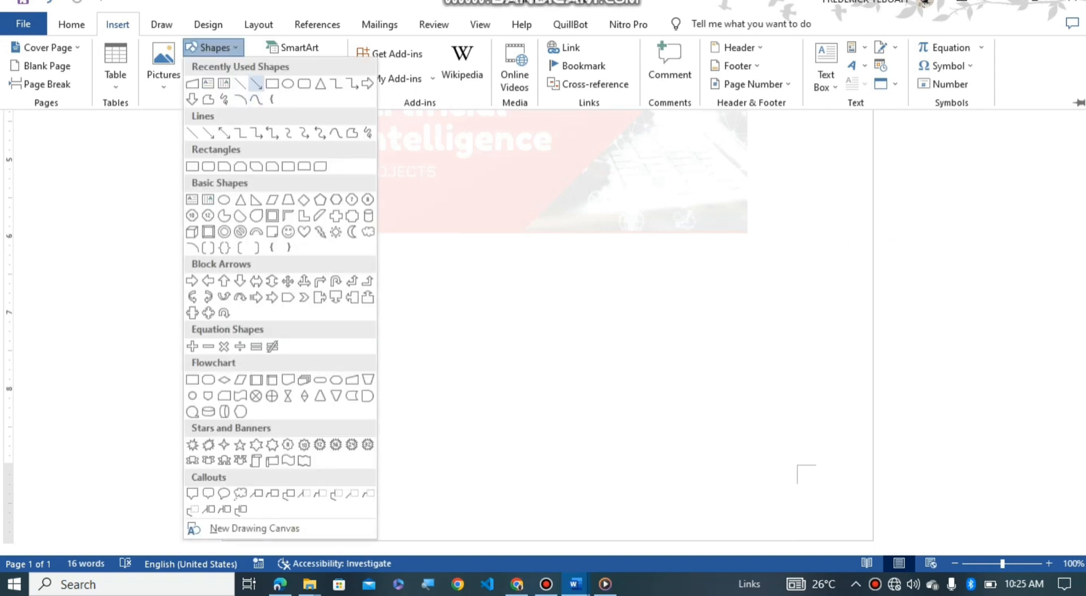
{"action": "left_click", "coordinate": [271, 83]}
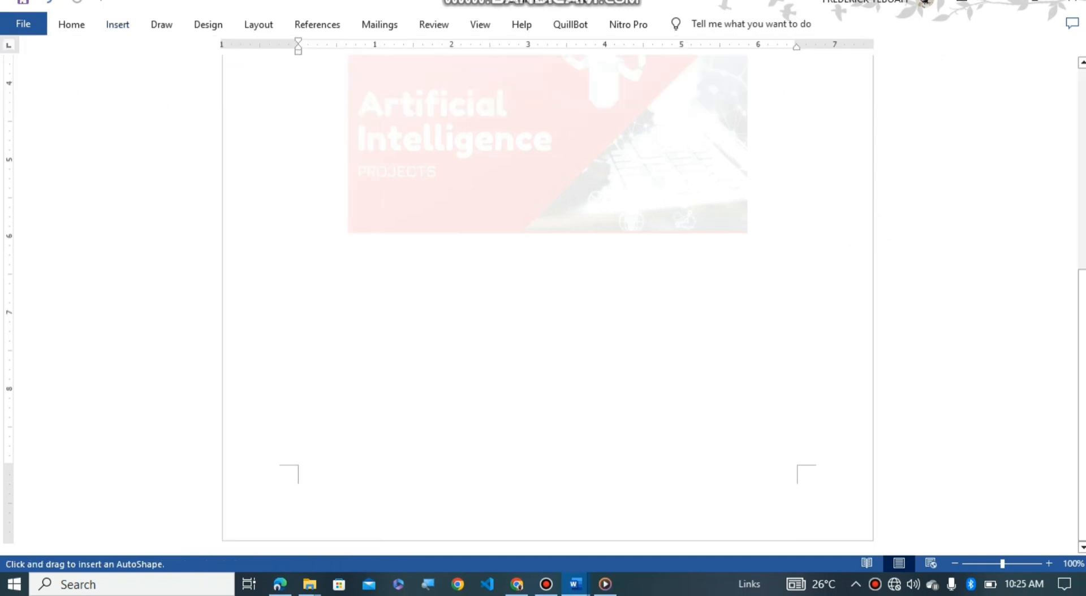
{"action": "left_click_drag", "start_coordinate": [225, 498], "coordinate": [301, 536]}
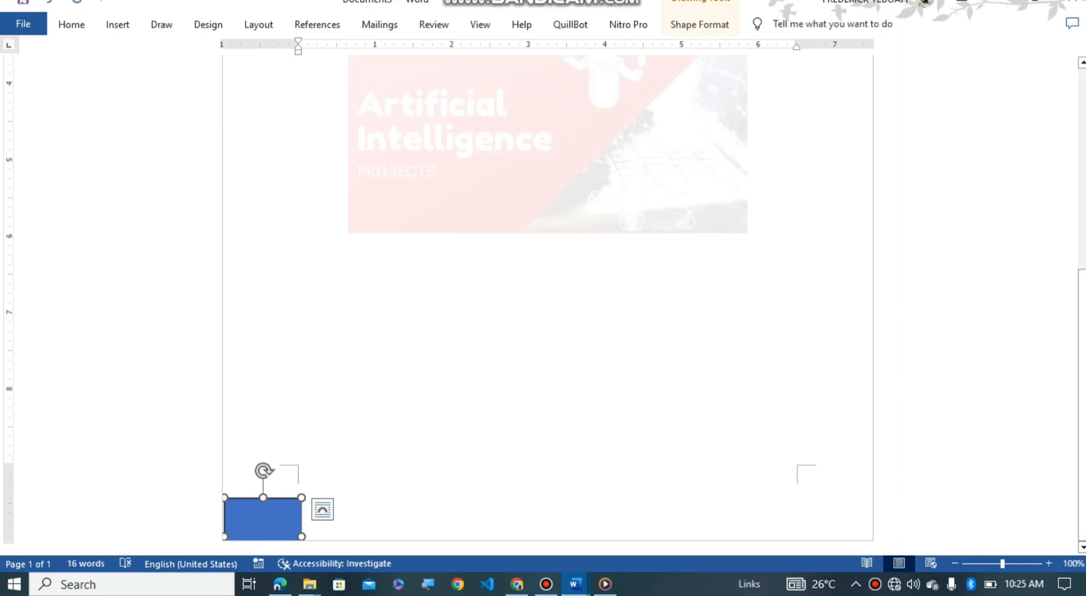
{"action": "left_click_drag", "start_coordinate": [301, 536], "coordinate": [893, 552]}
{"action": "left_click_drag", "start_coordinate": [893, 551], "coordinate": [871, 537]}
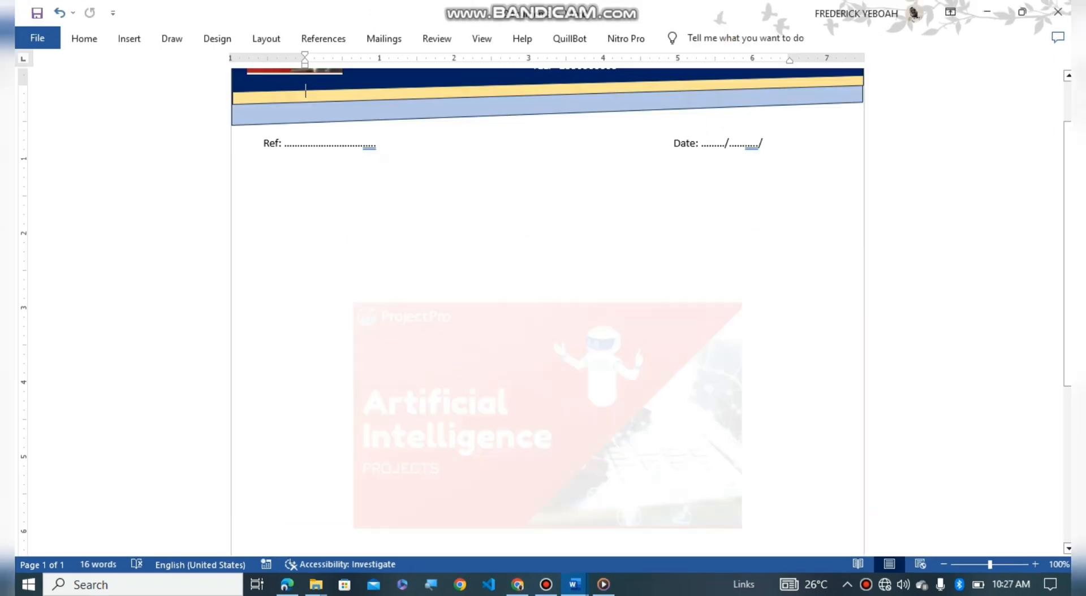
{"action": "scroll", "coordinate": [548, 305], "scroll_direction": "down", "scroll_amount": 5}
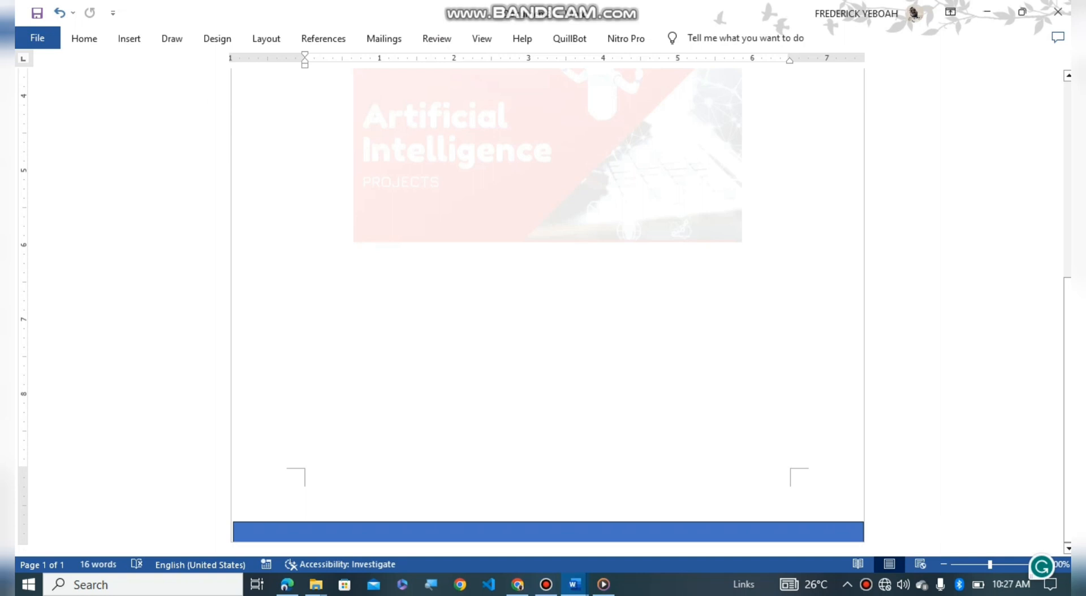
{"action": "left_click", "coordinate": [548, 532]}
Step: Change the bottom bar's fill to a light blue theme colour
{"action": "scroll", "coordinate": [548, 306], "scroll_direction": "up", "scroll_amount": 5}
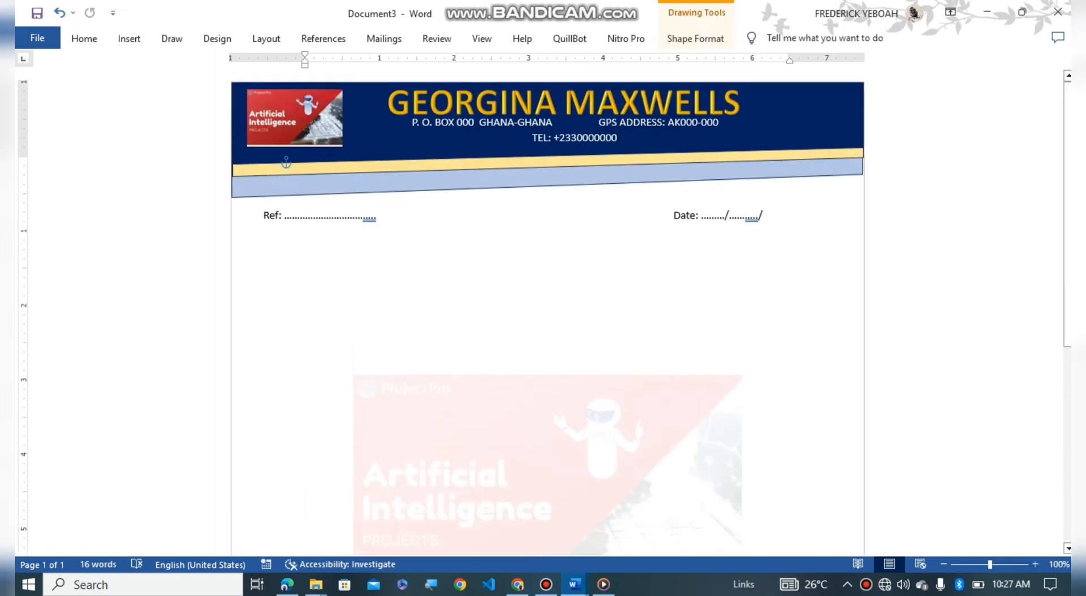
{"action": "scroll", "coordinate": [547, 305], "scroll_direction": "down", "scroll_amount": 5}
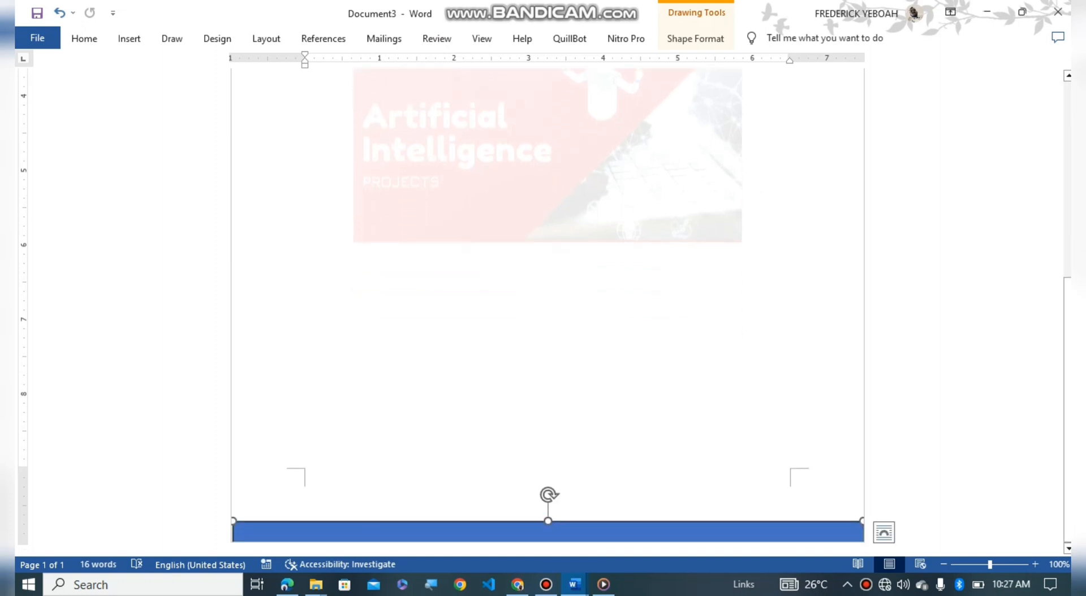
{"action": "left_click", "coordinate": [695, 39]}
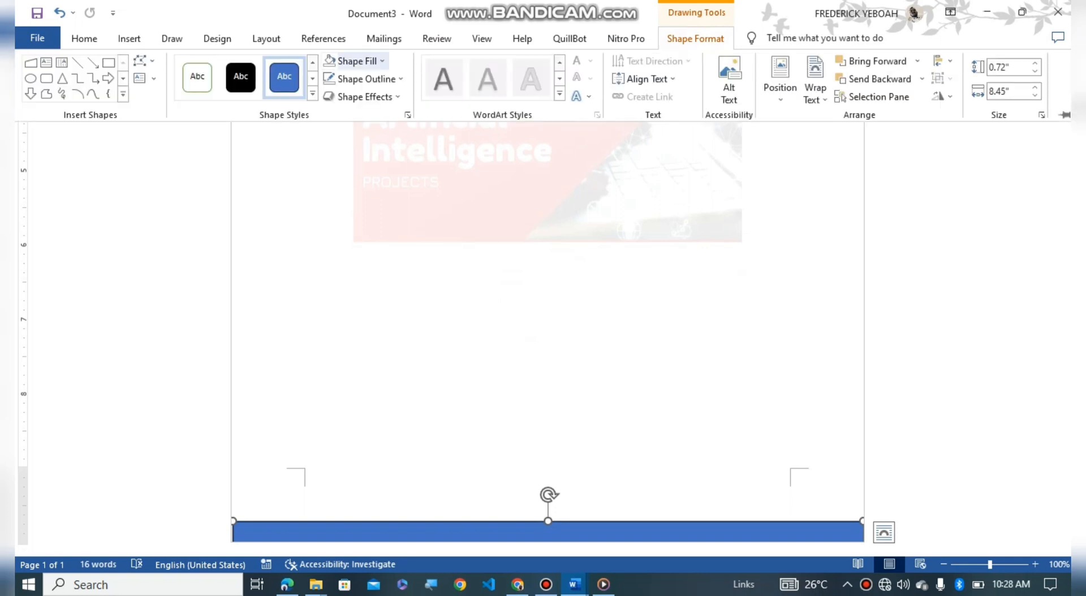
{"action": "left_click", "coordinate": [356, 60]}
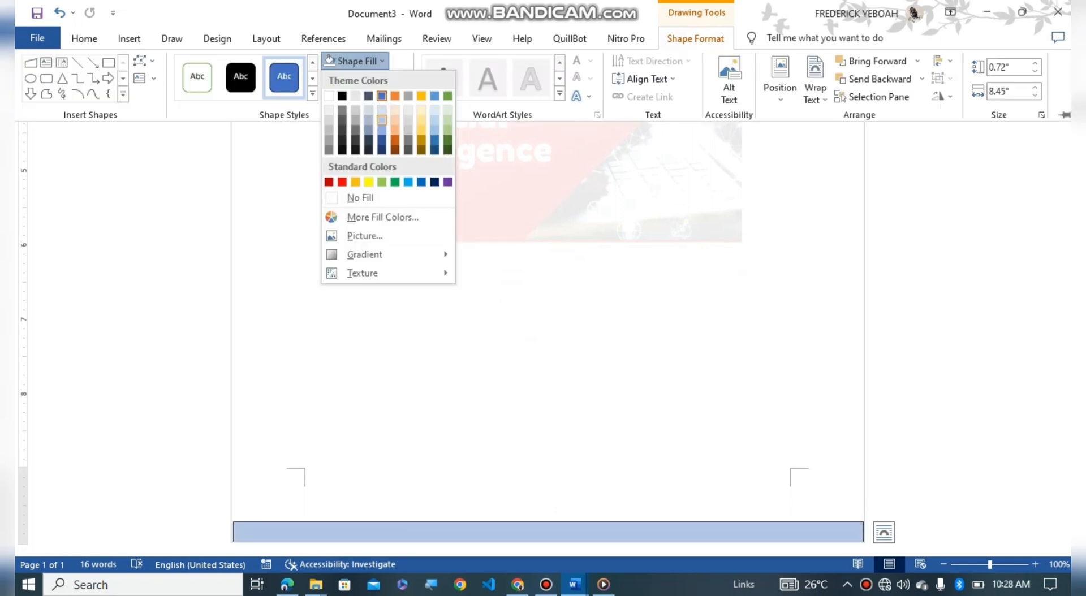
{"action": "left_click", "coordinate": [381, 120]}
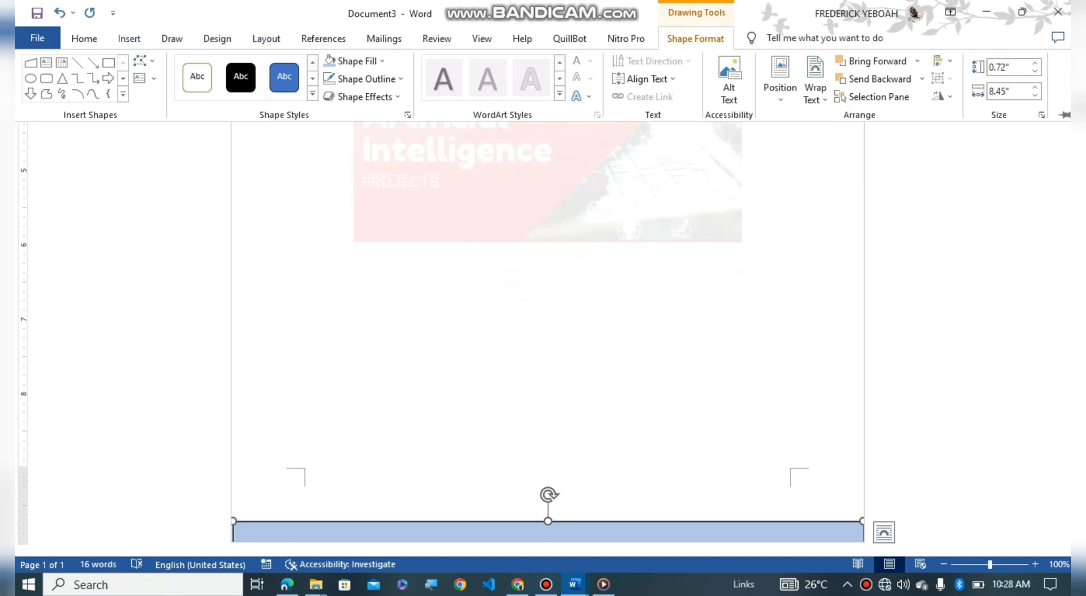
{"action": "left_click", "coordinate": [129, 38]}
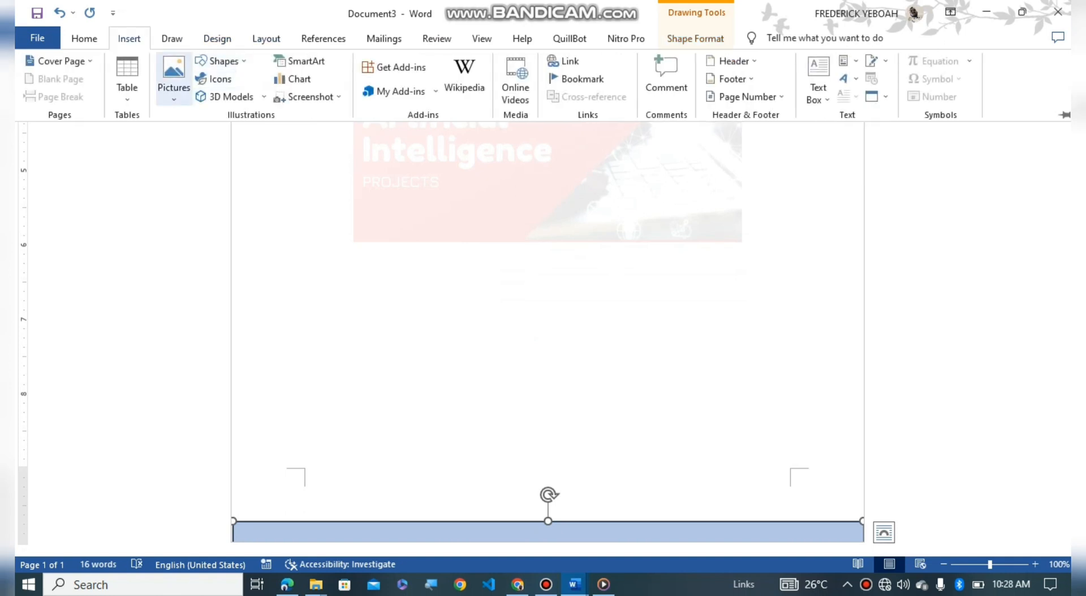
Step: Draw a Flowchart punched-tape wave across the footer and move it down onto the light blue bar
{"action": "left_click", "coordinate": [220, 61]}
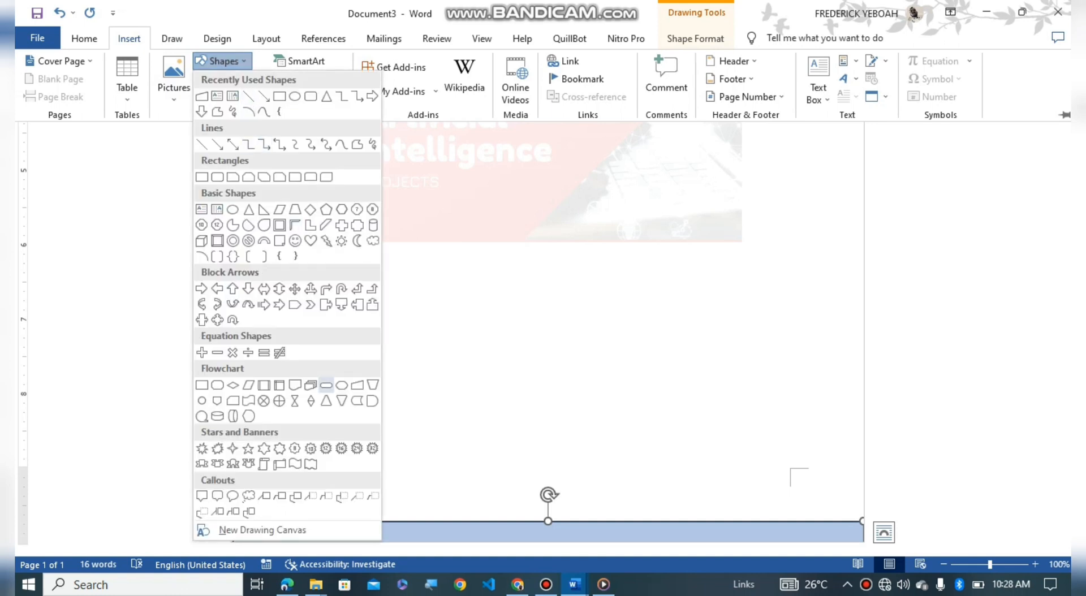
{"action": "left_click", "coordinate": [248, 400]}
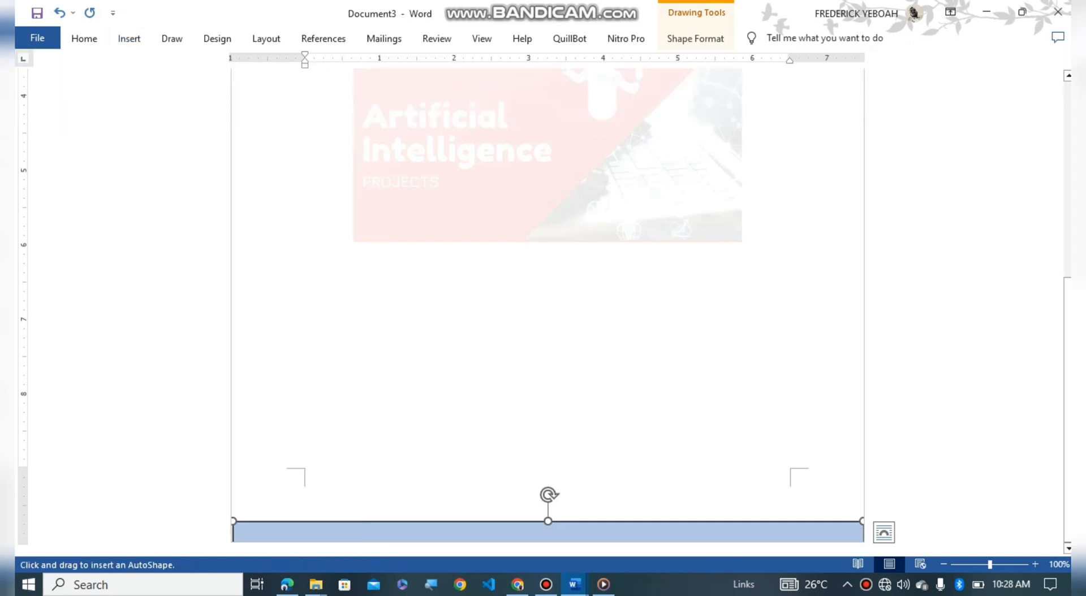
{"action": "left_click_drag", "start_coordinate": [234, 527], "coordinate": [861, 490]}
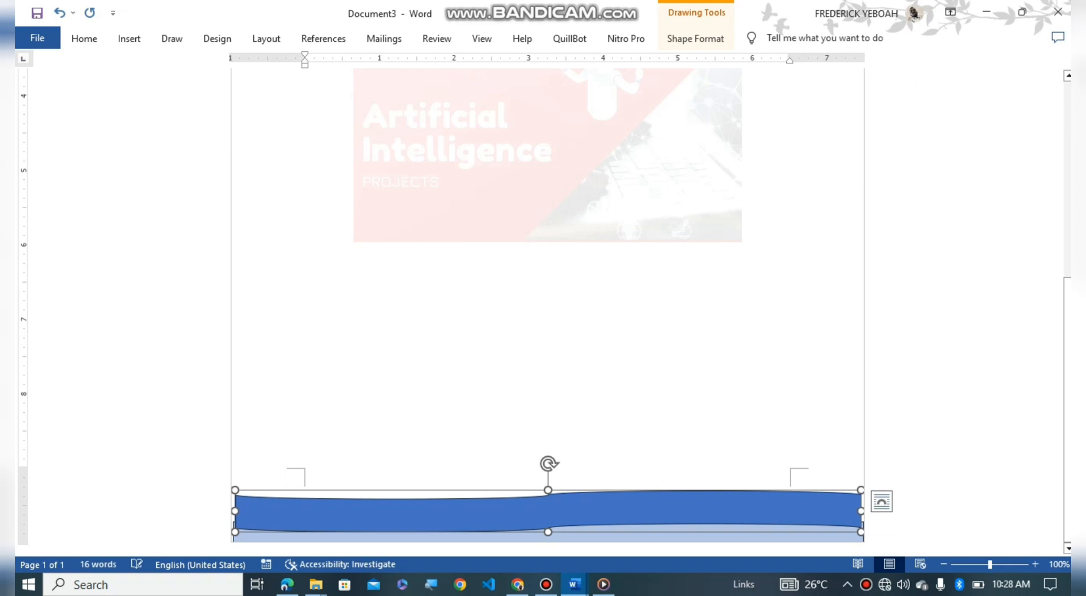
{"action": "left_click_drag", "start_coordinate": [548, 512], "coordinate": [547, 539]}
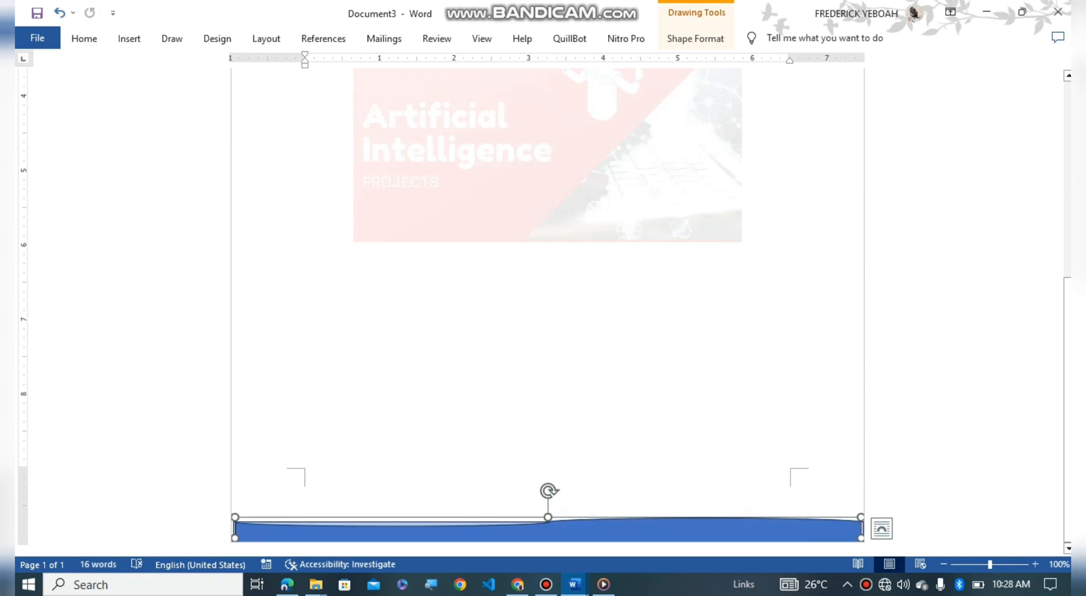